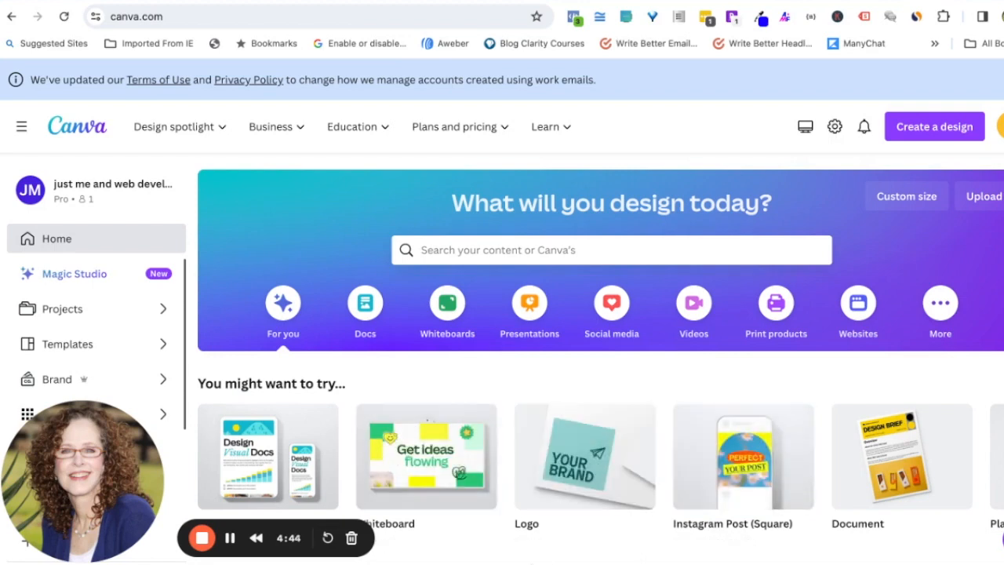
Step: Scroll through the Etsy search results for logos
{"action": "scroll", "coordinate": [926, 552], "scroll_direction": "down", "scroll_amount": 1}
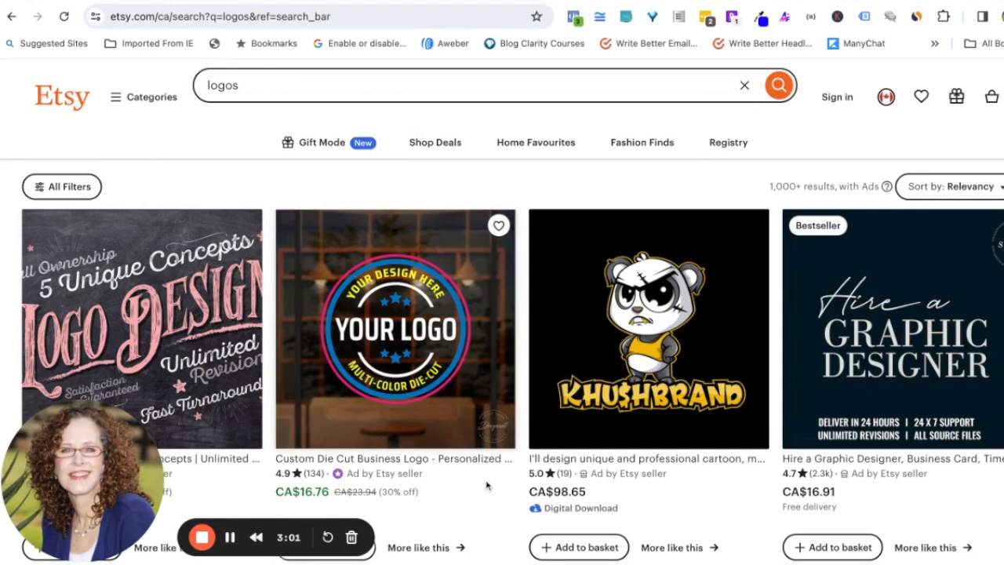
{"action": "scroll", "coordinate": [608, 463], "scroll_direction": "down", "scroll_amount": 4}
{"action": "scroll", "coordinate": [612, 455], "scroll_direction": "down", "scroll_amount": 2}
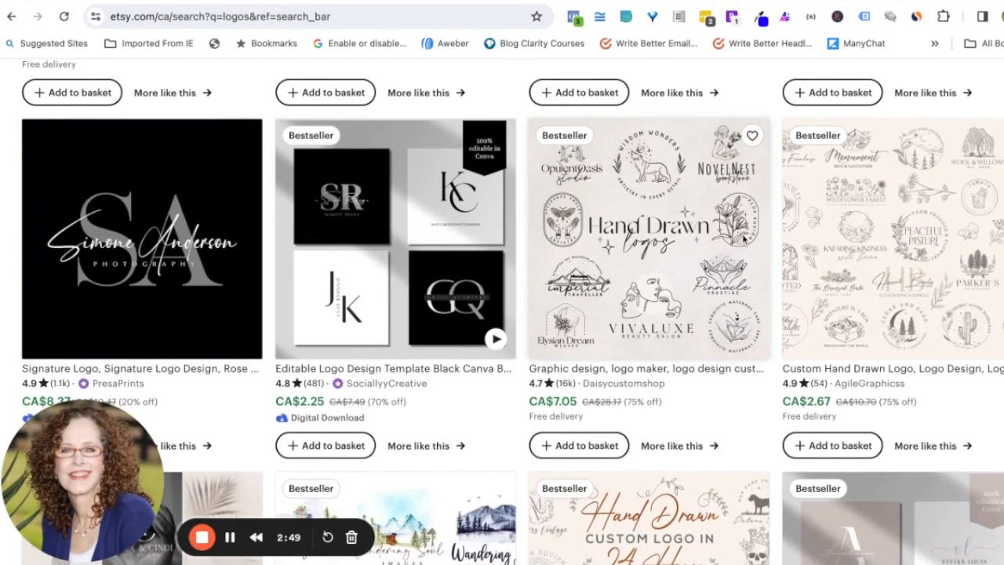
{"action": "scroll", "coordinate": [661, 407], "scroll_direction": "down", "scroll_amount": 3}
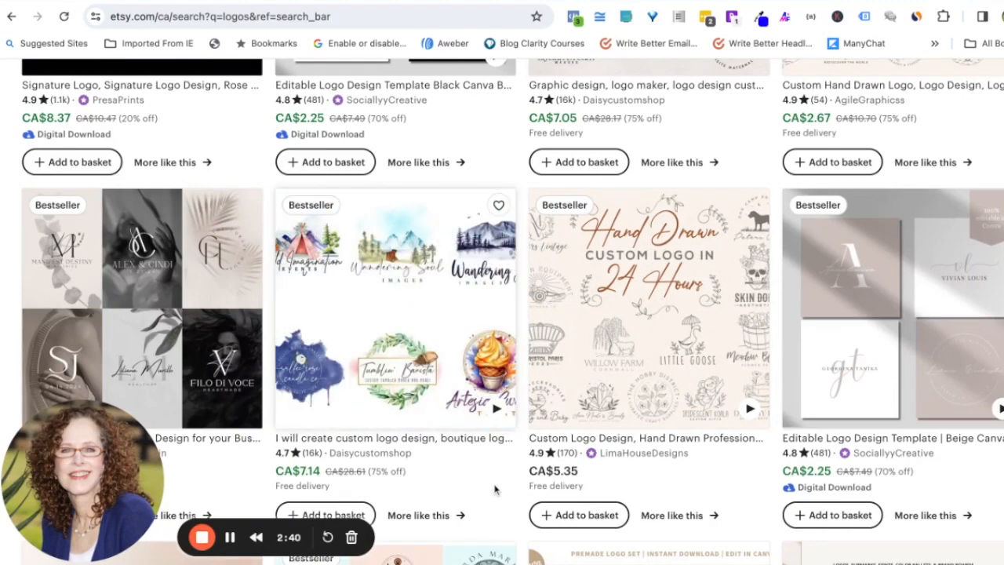
{"action": "scroll", "coordinate": [494, 490], "scroll_direction": "down", "scroll_amount": 1}
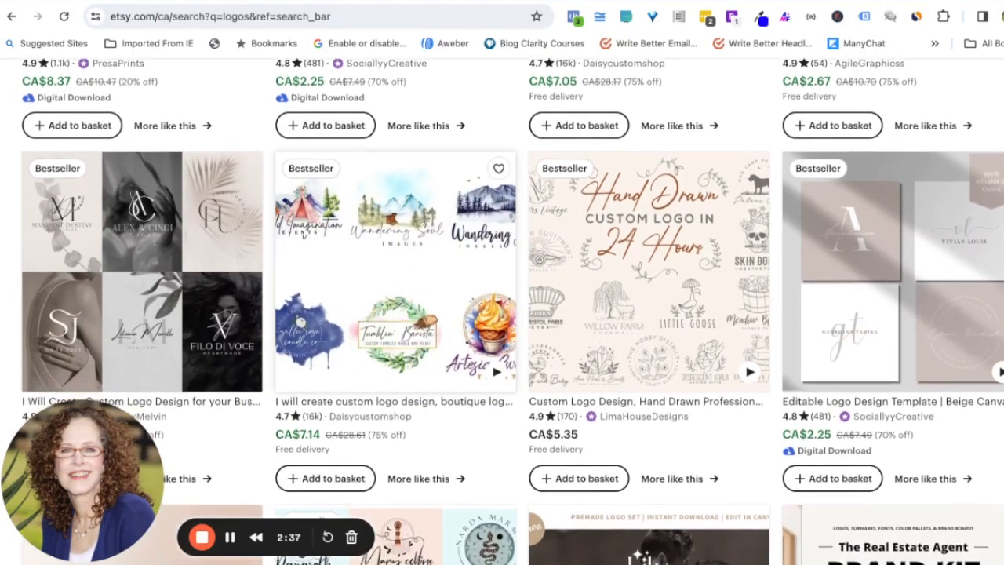
{"action": "scroll", "coordinate": [495, 489], "scroll_direction": "down", "scroll_amount": 3}
{"action": "scroll", "coordinate": [495, 377], "scroll_direction": "down", "scroll_amount": 3}
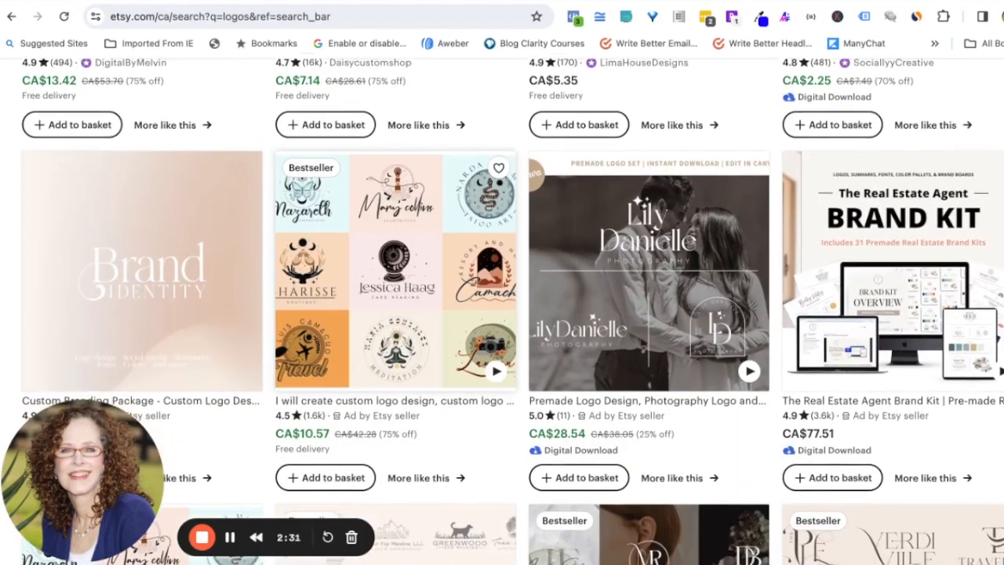
{"action": "scroll", "coordinate": [512, 313], "scroll_direction": "down", "scroll_amount": 1}
{"action": "scroll", "coordinate": [512, 314], "scroll_direction": "down", "scroll_amount": 3}
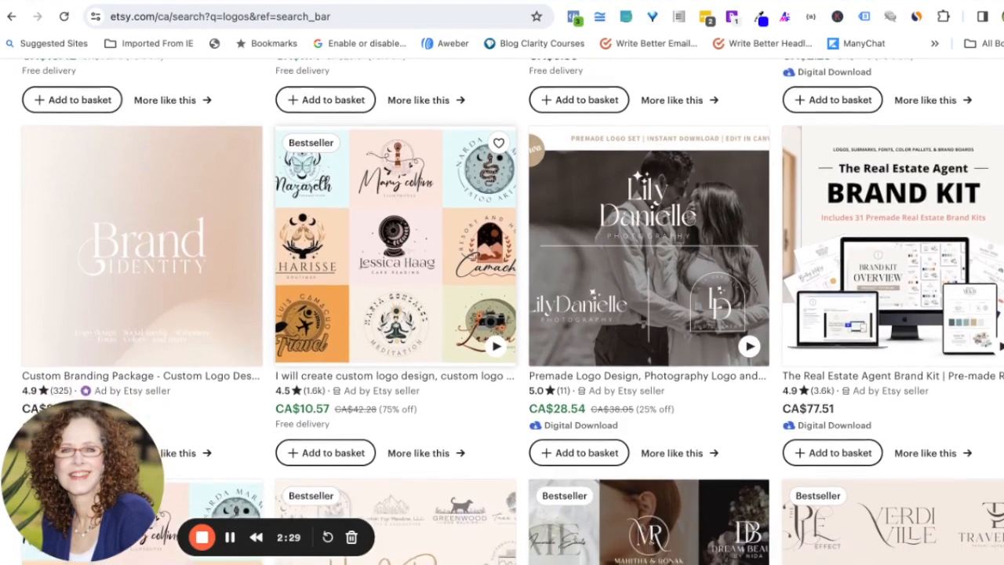
{"action": "scroll", "coordinate": [512, 314], "scroll_direction": "down", "scroll_amount": 1}
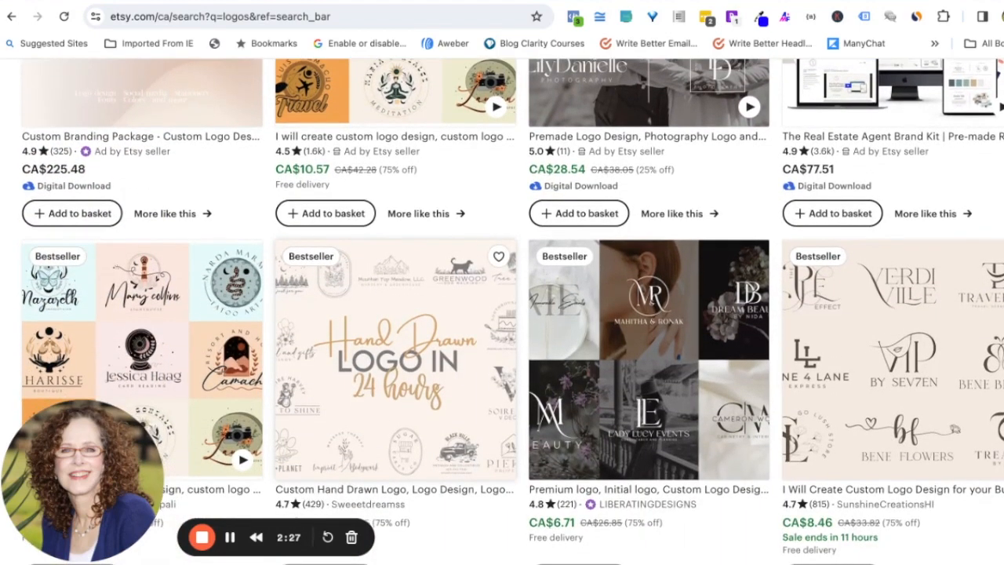
{"action": "scroll", "coordinate": [512, 314], "scroll_direction": "down", "scroll_amount": 1}
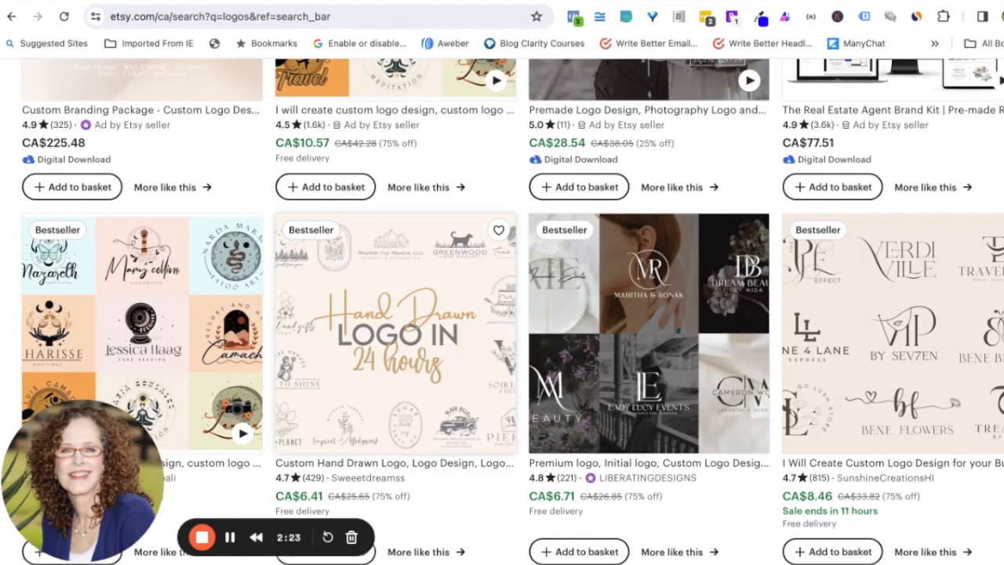
{"action": "scroll", "coordinate": [512, 310], "scroll_direction": "down", "scroll_amount": 5}
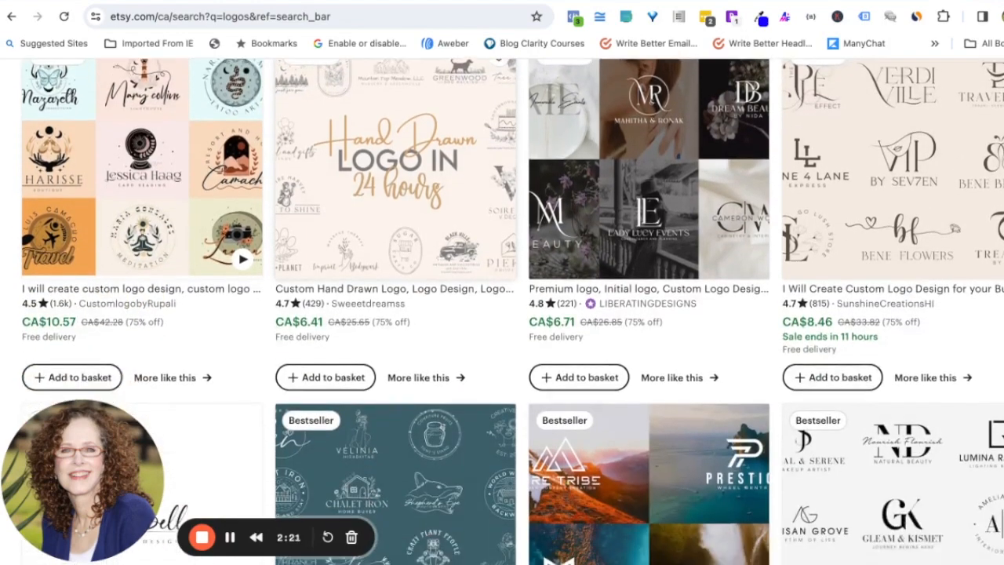
{"action": "scroll", "coordinate": [353, 345], "scroll_direction": "down", "scroll_amount": 2}
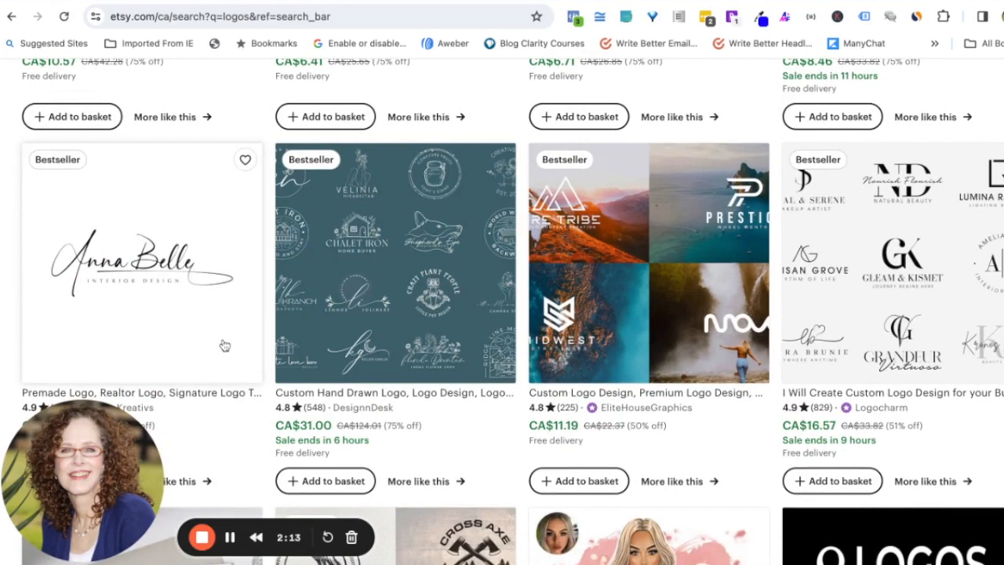
{"action": "scroll", "coordinate": [224, 345], "scroll_direction": "down", "scroll_amount": 1}
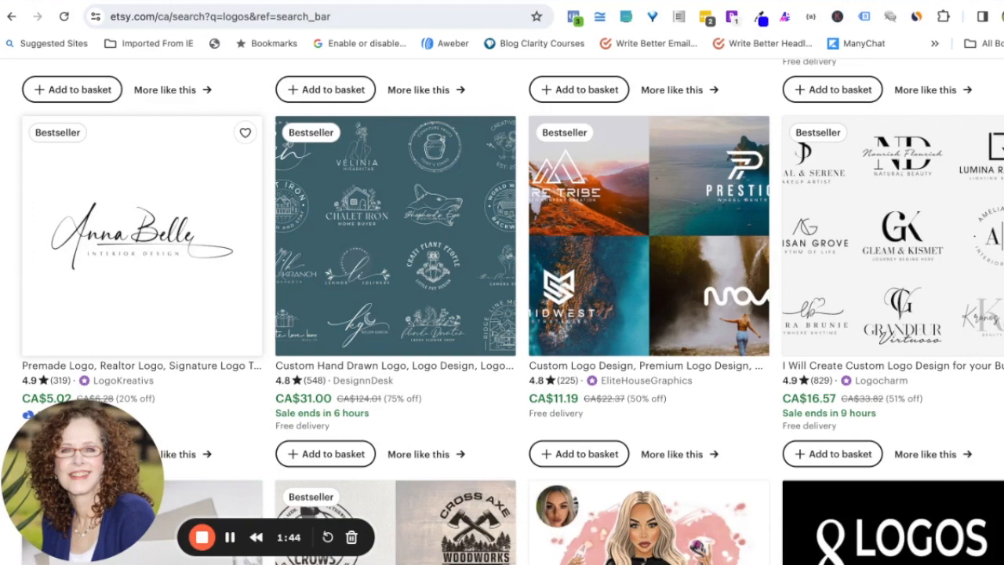
Step: Scroll further down the Etsy logo listings before returning to Canva
{"action": "scroll", "coordinate": [181, 390], "scroll_direction": "down", "scroll_amount": 3}
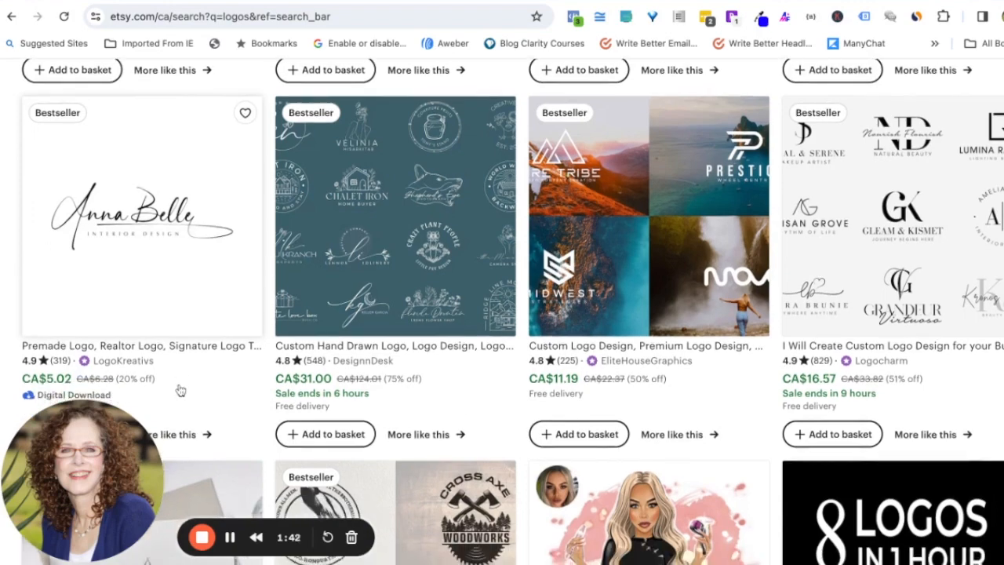
{"action": "scroll", "coordinate": [181, 390], "scroll_direction": "down", "scroll_amount": 1}
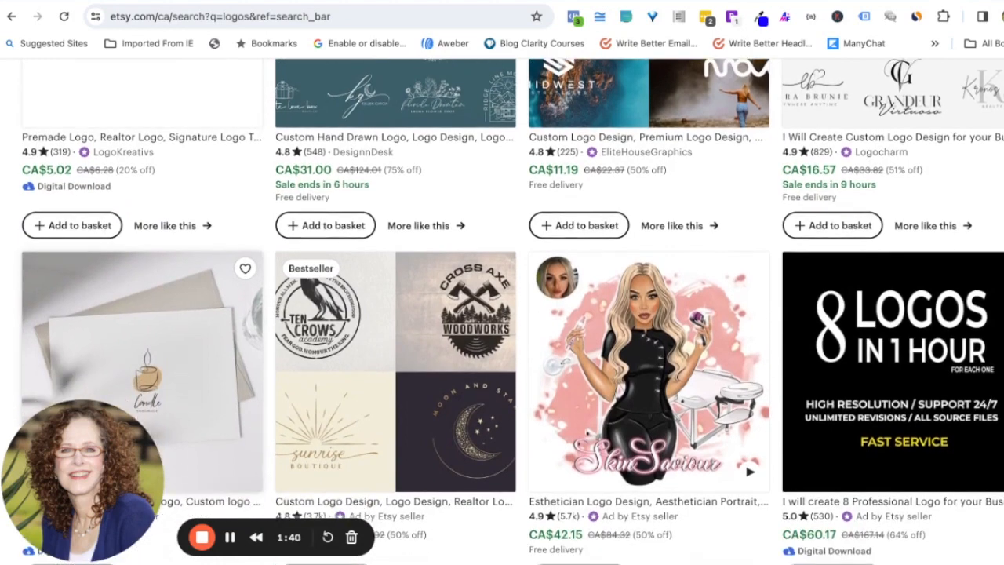
{"action": "scroll", "coordinate": [502, 314], "scroll_direction": "down", "scroll_amount": 1}
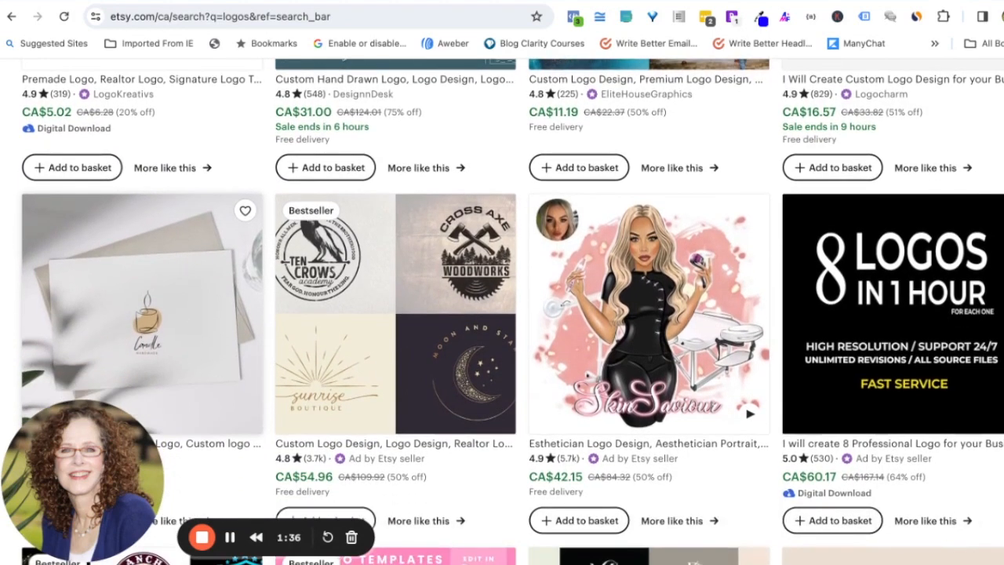
{"action": "scroll", "coordinate": [502, 314], "scroll_direction": "down", "scroll_amount": 4}
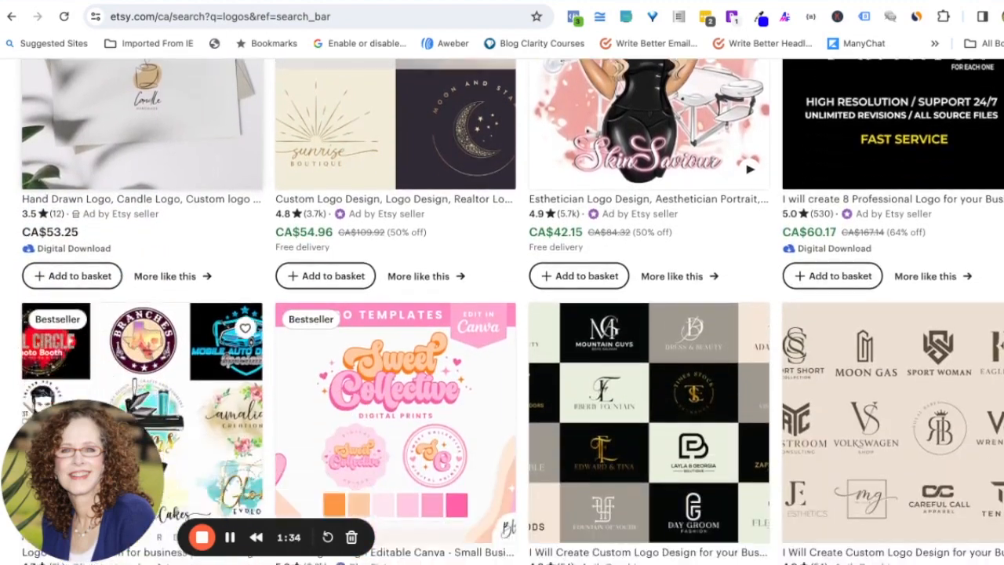
{"action": "scroll", "coordinate": [227, 409], "scroll_direction": "down", "scroll_amount": 2}
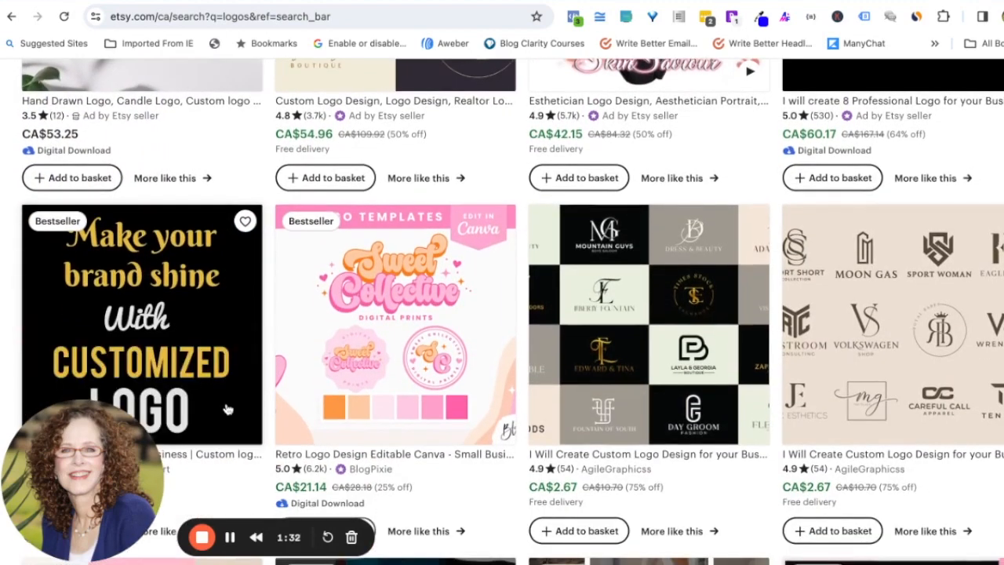
{"action": "scroll", "coordinate": [227, 408], "scroll_direction": "down", "scroll_amount": 1}
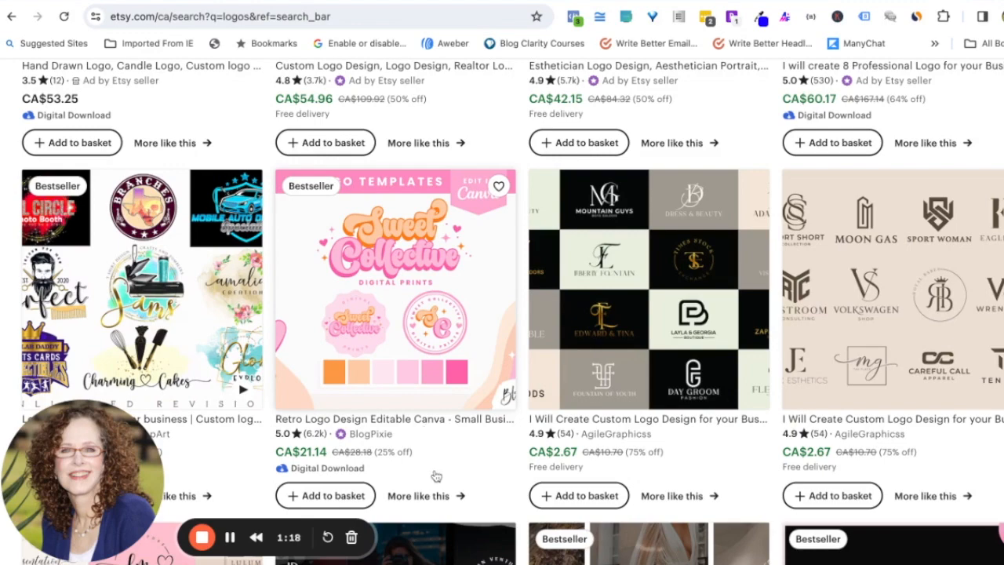
{"action": "scroll", "coordinate": [436, 476], "scroll_direction": "down", "scroll_amount": 4}
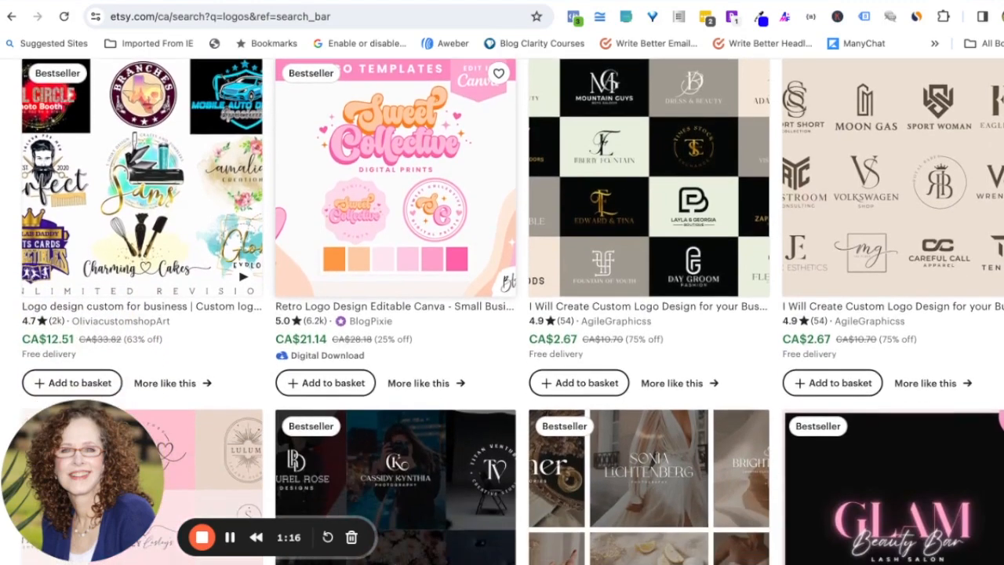
{"action": "scroll", "coordinate": [443, 454], "scroll_direction": "down", "scroll_amount": 1}
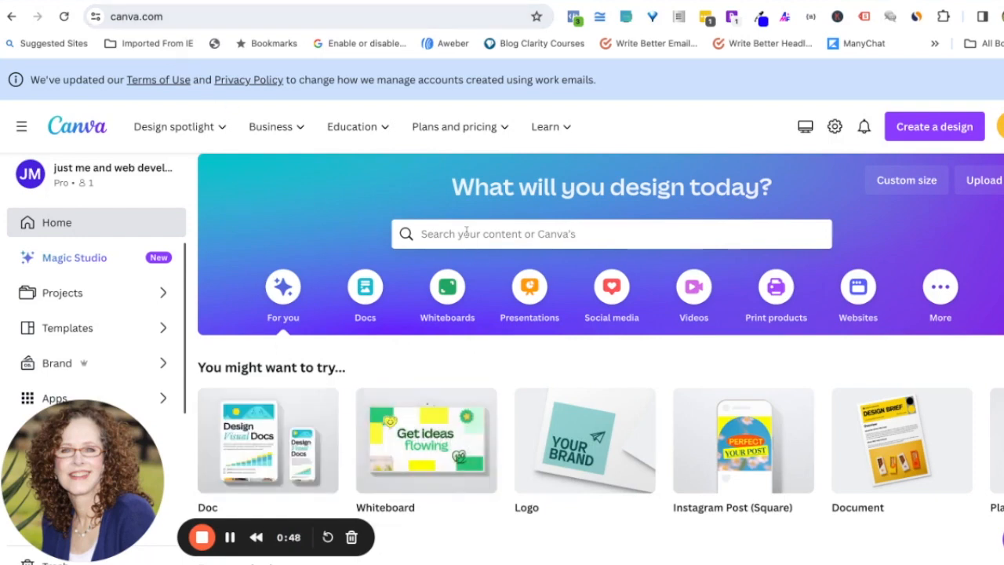
Step: Search Canva's templates for 'Logo' from the home page
{"action": "left_click", "coordinate": [63, 224]}
{"action": "left_click", "coordinate": [446, 234]}
{"action": "type", "text": "sl"}
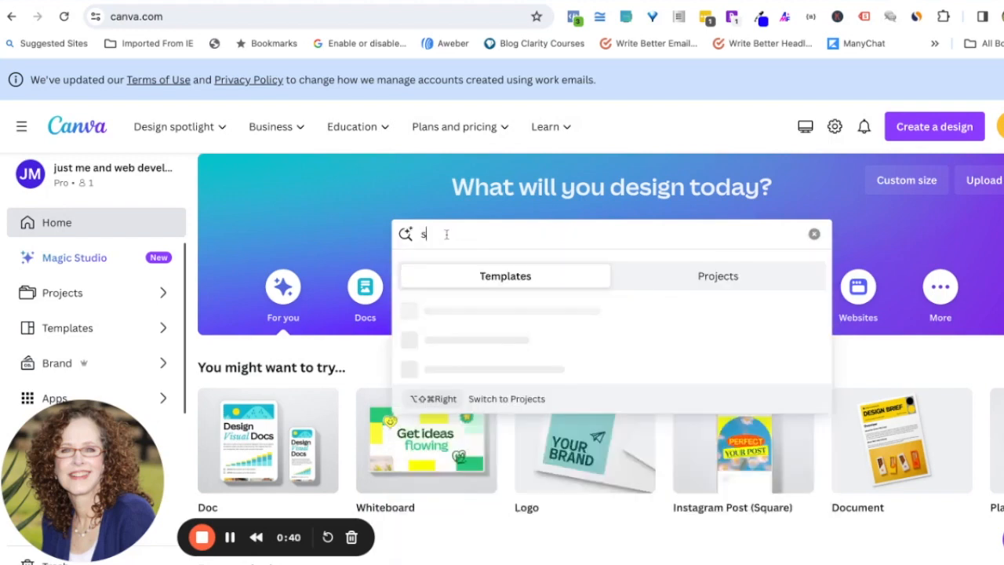
{"action": "type", "text": "ogo"}
{"action": "key", "text": "BackSpace"}
{"action": "key", "text": "BackSpace"}
{"action": "key", "text": "BackSpace"}
{"action": "key", "text": "BackSpace"}
{"action": "key", "text": "BackSpace"}
{"action": "type", "text": "Logo"}
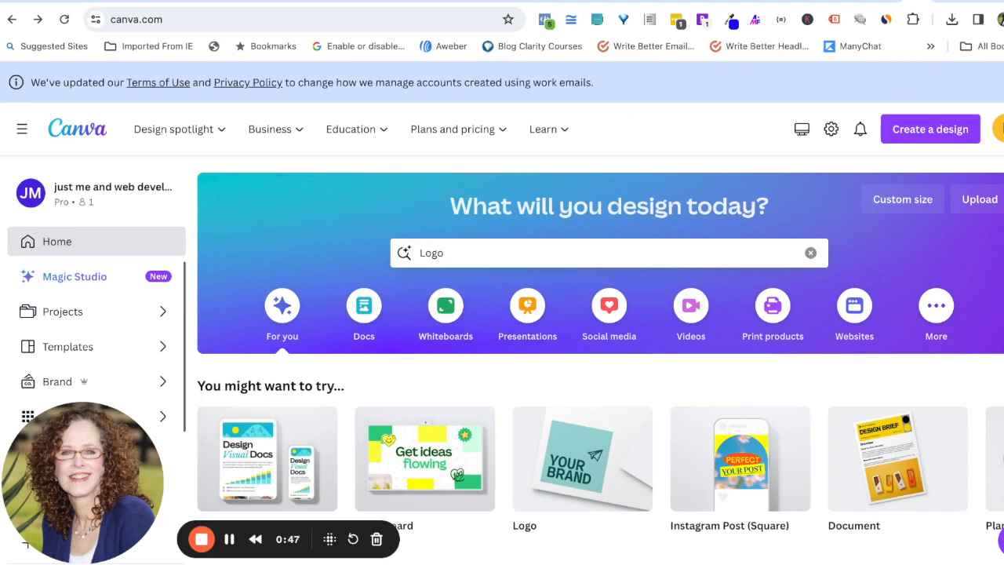
{"action": "left_click", "coordinate": [446, 252]}
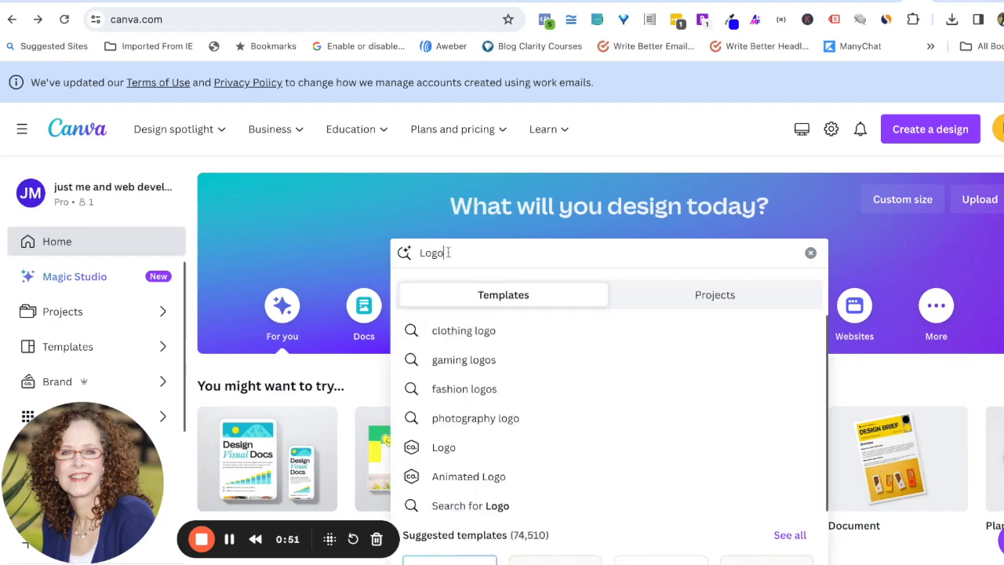
{"action": "key", "text": "Return"}
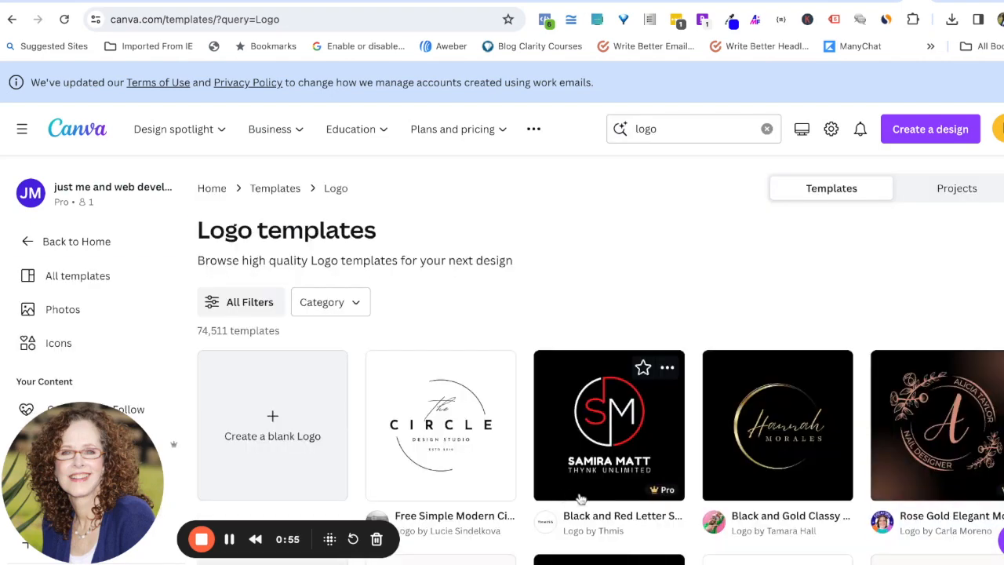
{"action": "scroll", "coordinate": [581, 498], "scroll_direction": "down", "scroll_amount": 3}
{"action": "scroll", "coordinate": [581, 499], "scroll_direction": "down", "scroll_amount": 4}
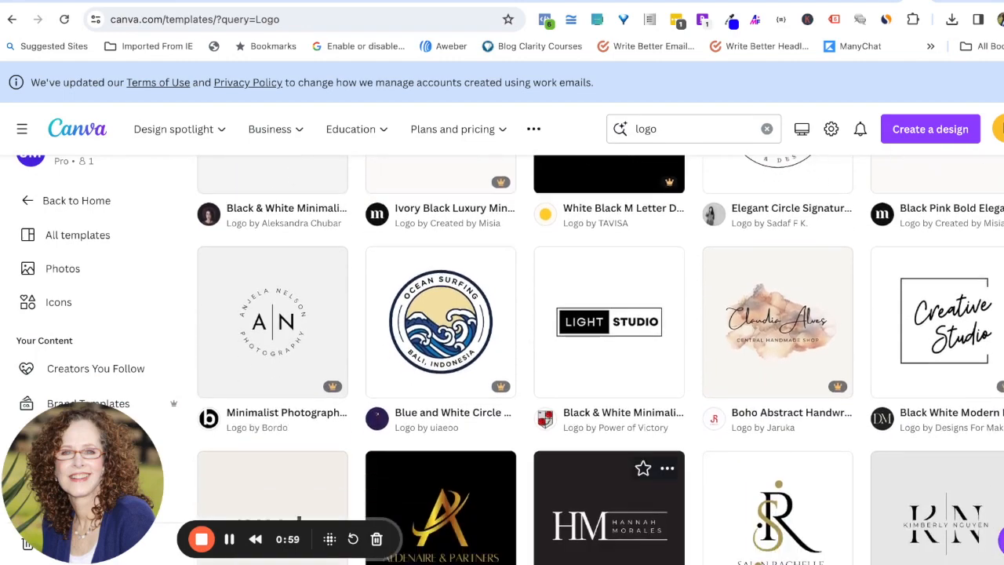
{"action": "scroll", "coordinate": [596, 471], "scroll_direction": "down", "scroll_amount": 6}
{"action": "scroll", "coordinate": [609, 455], "scroll_direction": "down", "scroll_amount": 3}
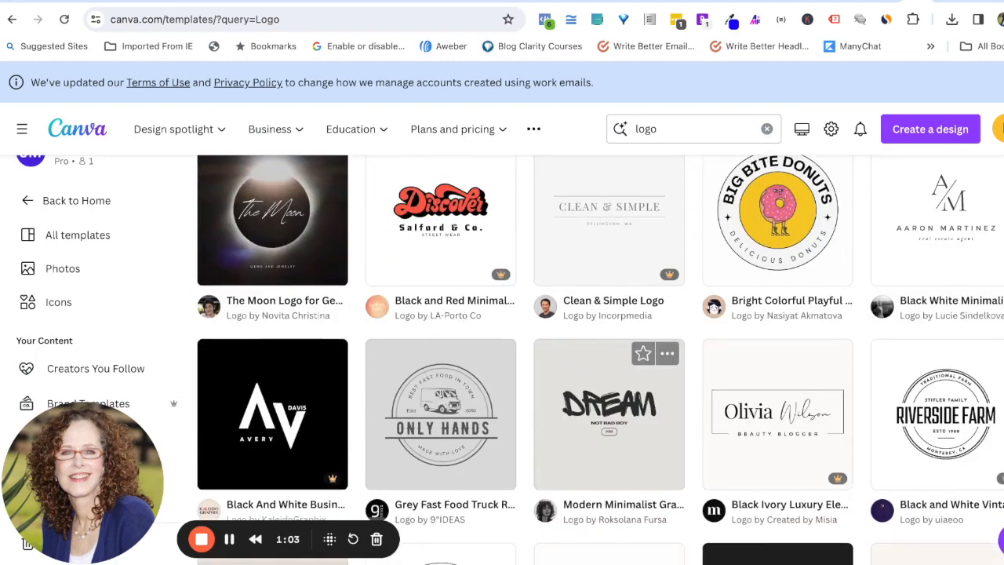
{"action": "scroll", "coordinate": [608, 424], "scroll_direction": "down", "scroll_amount": 3}
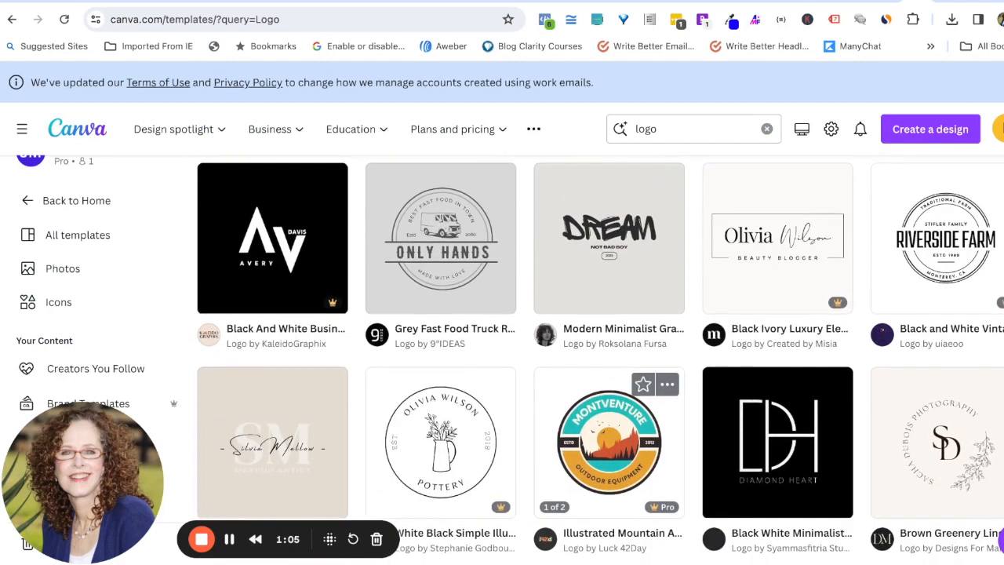
{"action": "scroll", "coordinate": [608, 423], "scroll_direction": "down", "scroll_amount": 3}
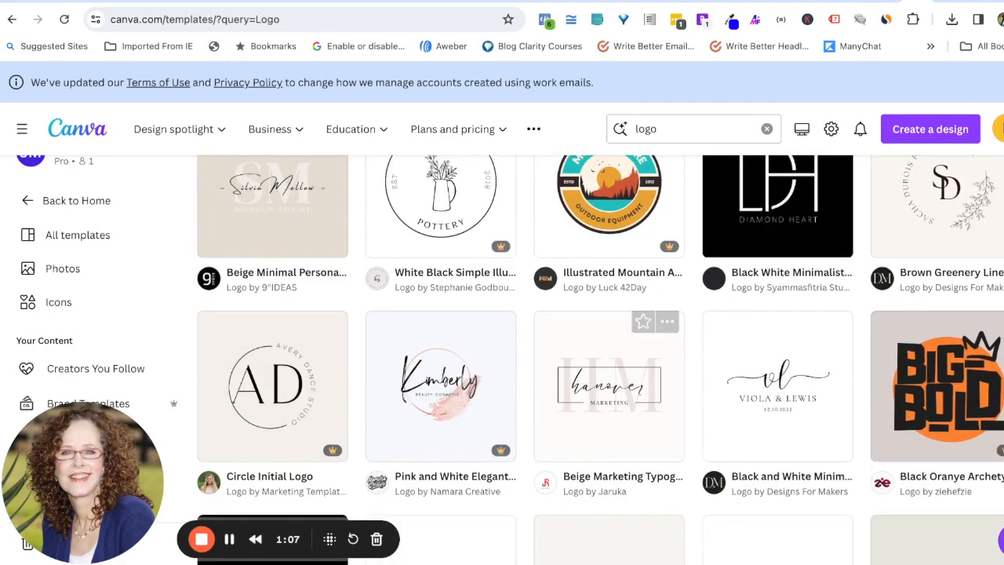
{"action": "scroll", "coordinate": [584, 513], "scroll_direction": "down", "scroll_amount": 3}
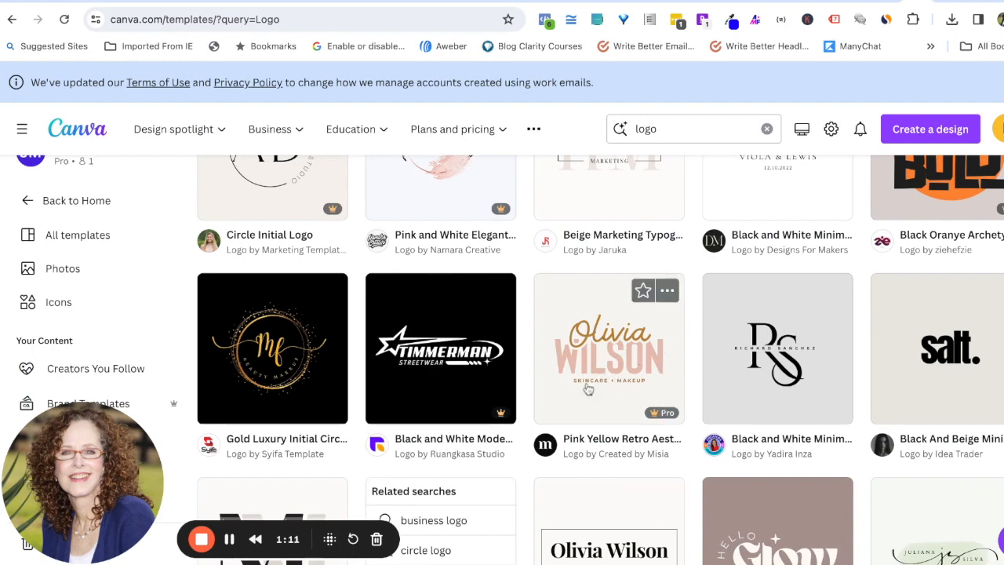
{"action": "scroll", "coordinate": [604, 450], "scroll_direction": "down", "scroll_amount": 2}
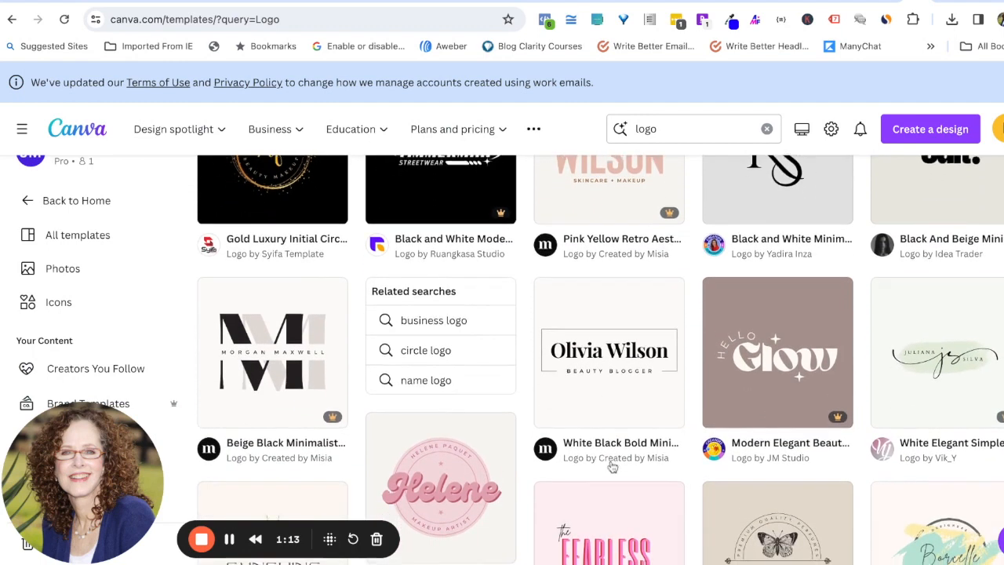
{"action": "scroll", "coordinate": [612, 468], "scroll_direction": "down", "scroll_amount": 2}
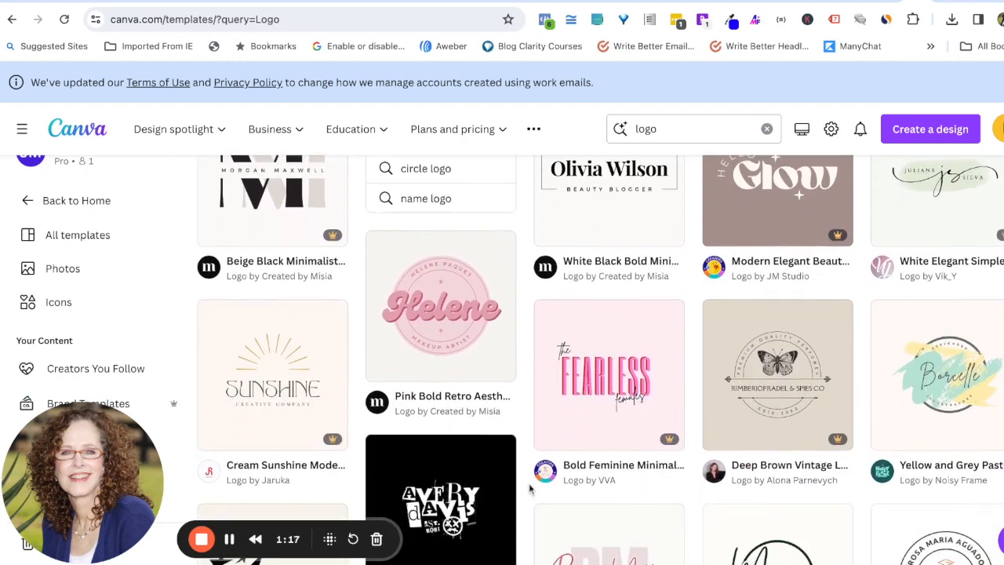
{"action": "scroll", "coordinate": [601, 361], "scroll_direction": "down", "scroll_amount": 2}
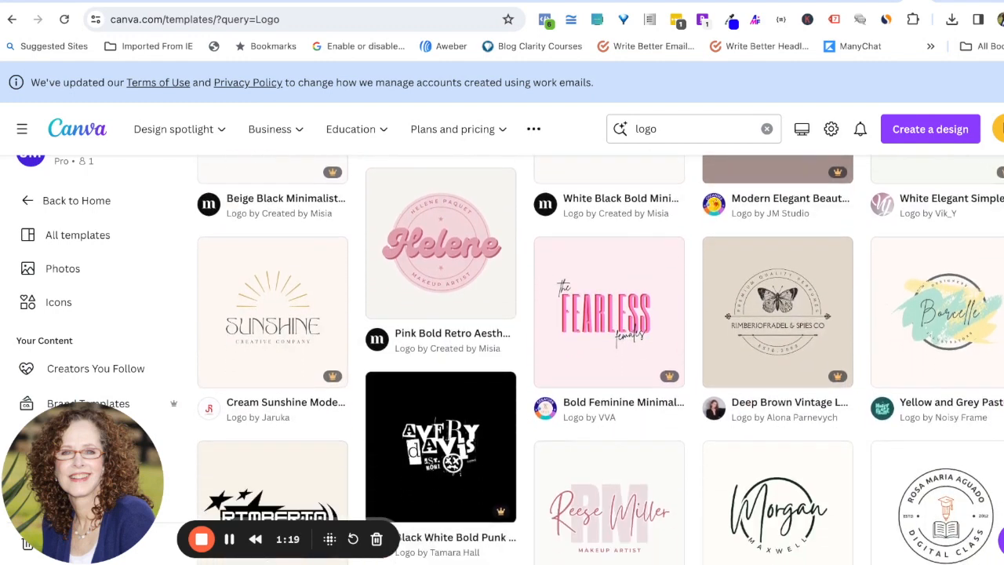
{"action": "scroll", "coordinate": [600, 361], "scroll_direction": "down", "scroll_amount": 2}
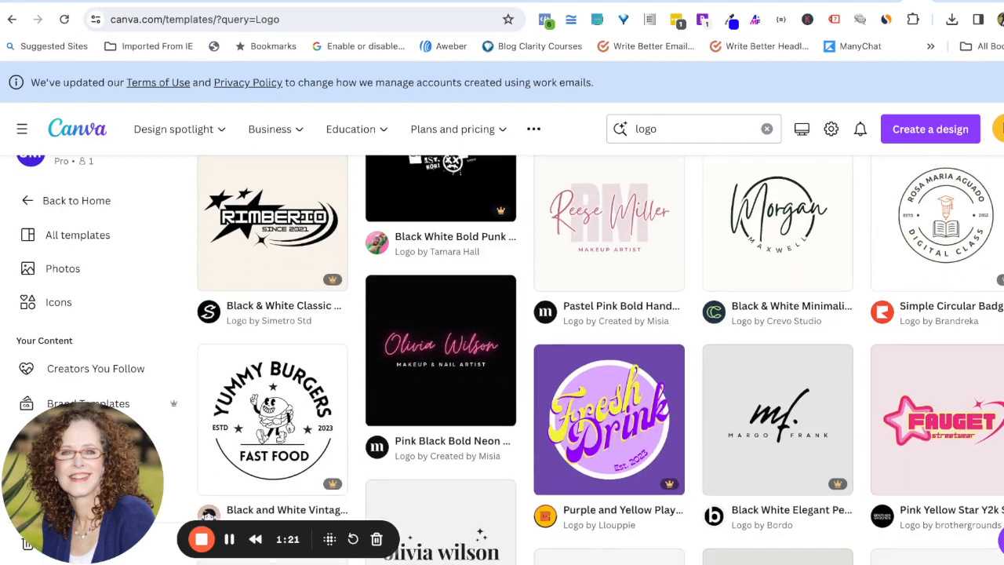
{"action": "scroll", "coordinate": [517, 440], "scroll_direction": "down", "scroll_amount": 2}
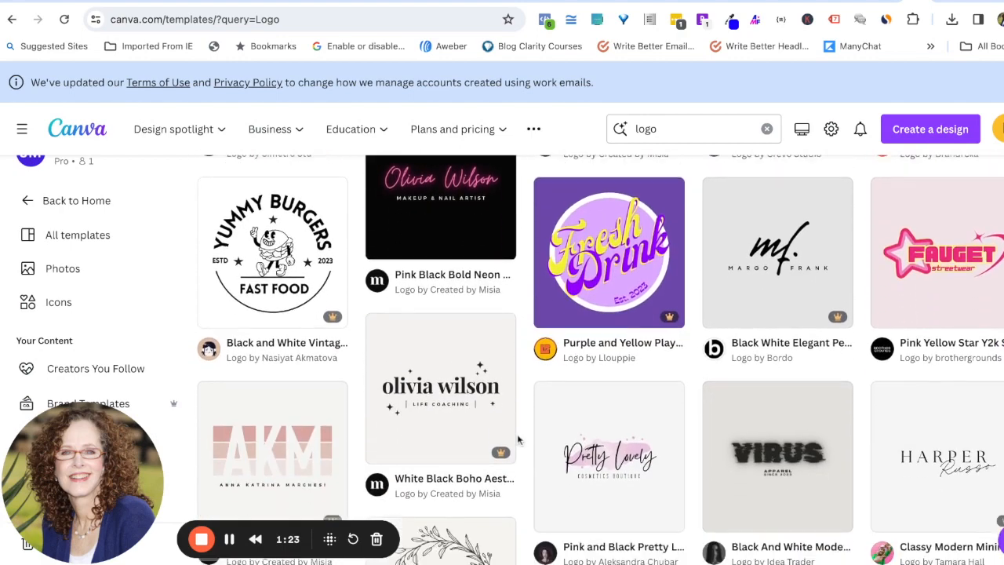
{"action": "scroll", "coordinate": [537, 332], "scroll_direction": "down", "scroll_amount": 2}
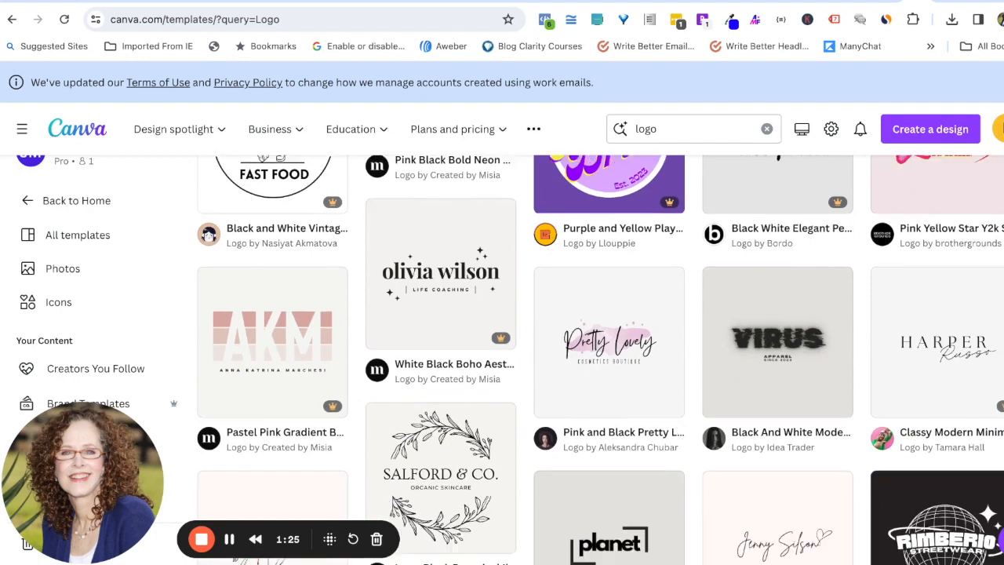
{"action": "scroll", "coordinate": [596, 360], "scroll_direction": "down", "scroll_amount": 3}
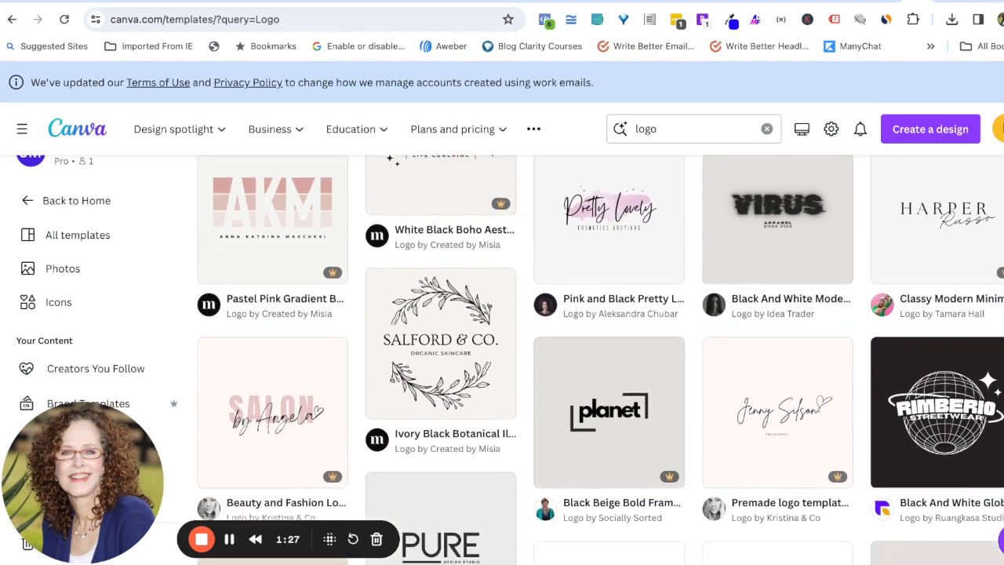
{"action": "scroll", "coordinate": [596, 360], "scroll_direction": "down", "scroll_amount": 4}
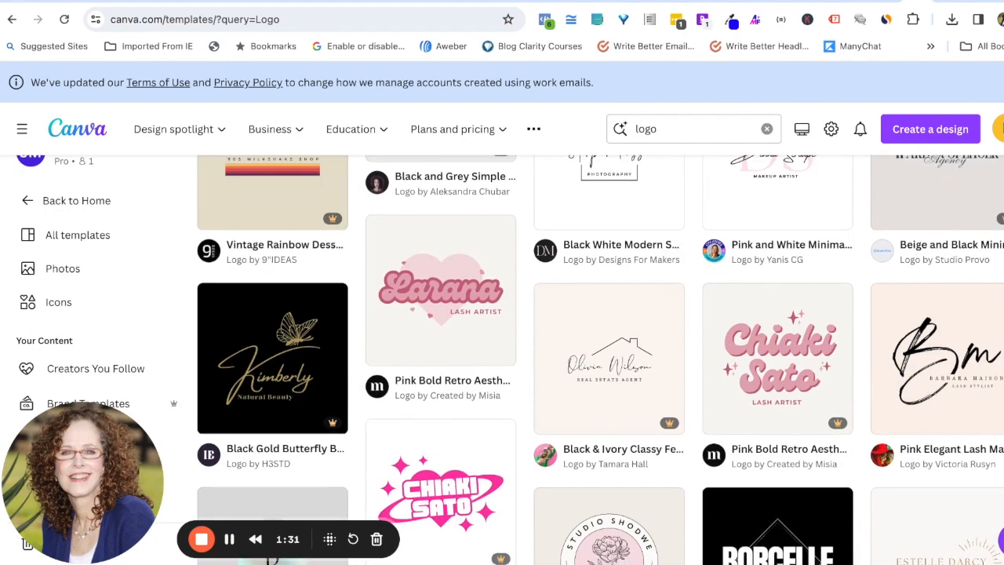
{"action": "scroll", "coordinate": [596, 361], "scroll_direction": "down", "scroll_amount": 4}
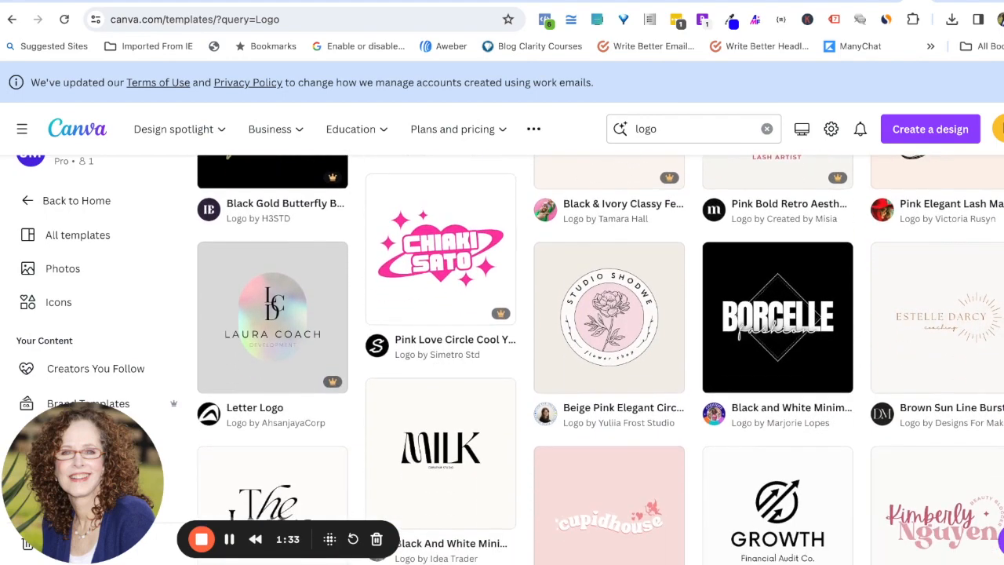
{"action": "scroll", "coordinate": [520, 352], "scroll_direction": "down", "scroll_amount": 3}
{"action": "scroll", "coordinate": [520, 352], "scroll_direction": "up", "scroll_amount": 2}
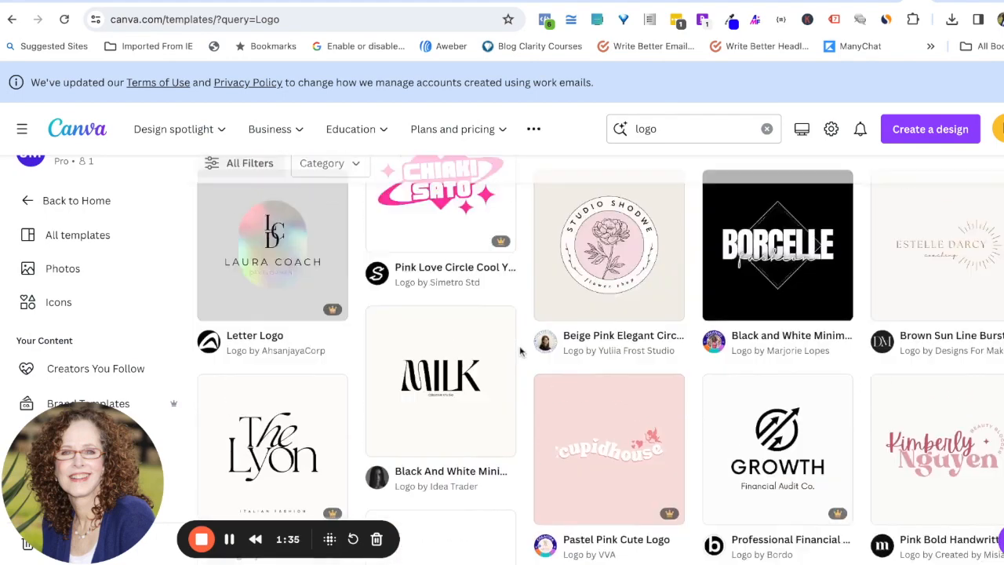
{"action": "scroll", "coordinate": [520, 352], "scroll_direction": "down", "scroll_amount": 15}
{"action": "scroll", "coordinate": [520, 352], "scroll_direction": "up", "scroll_amount": 18}
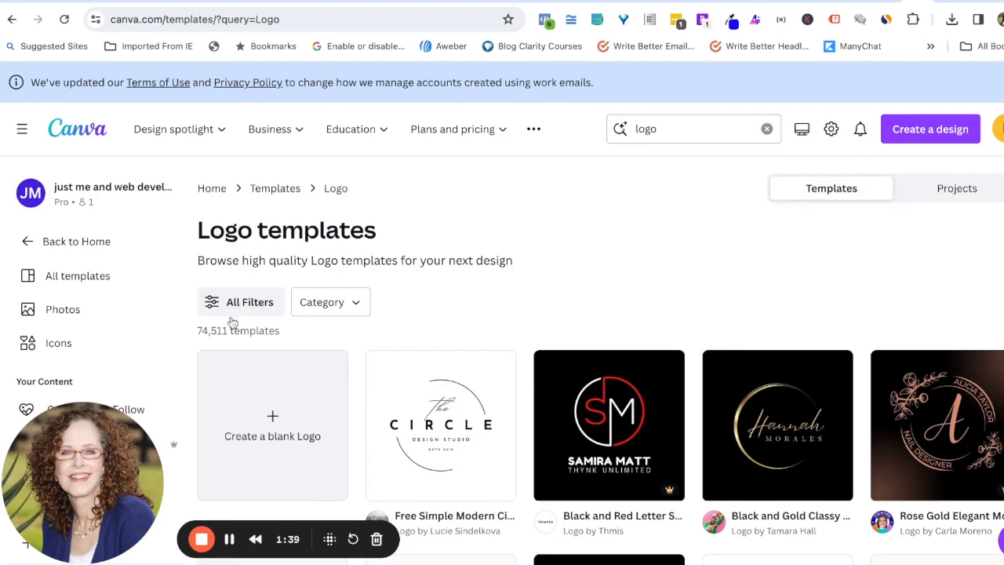
Step: Create a blank 500 × 500 Logo design and browse the logo templates
{"action": "left_click", "coordinate": [272, 420]}
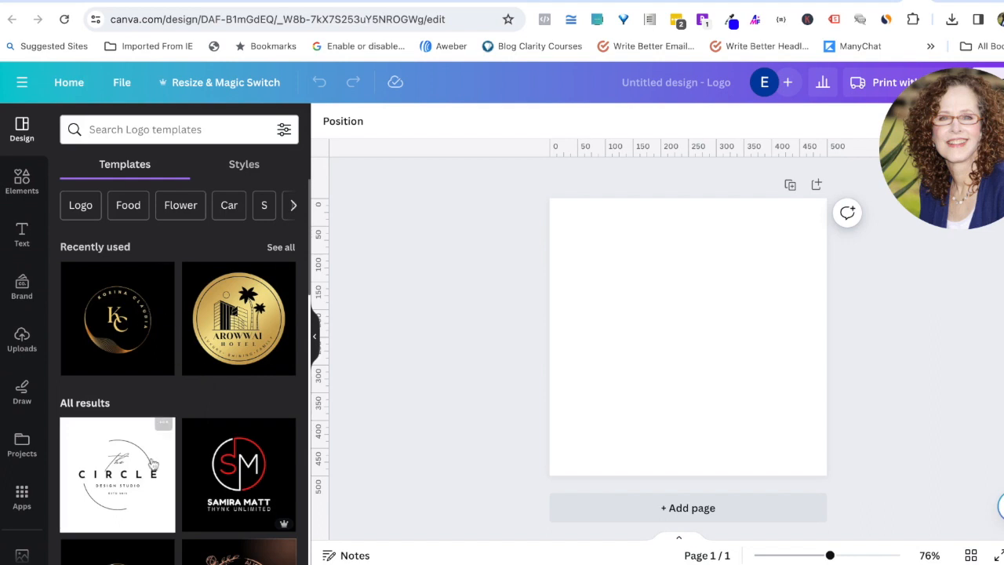
{"action": "scroll", "coordinate": [153, 463], "scroll_direction": "down", "scroll_amount": 5}
{"action": "scroll", "coordinate": [153, 464], "scroll_direction": "down", "scroll_amount": 6}
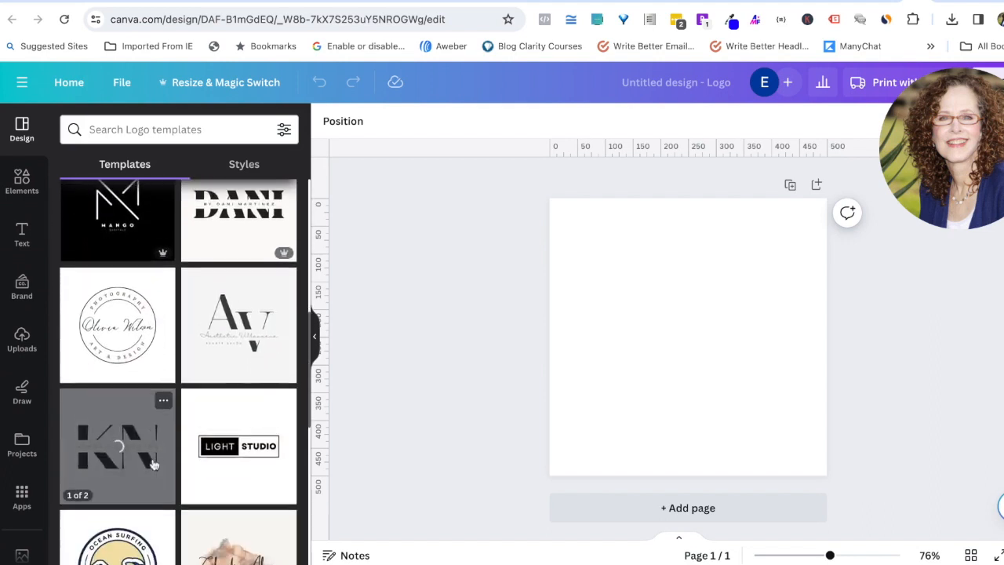
{"action": "scroll", "coordinate": [154, 465], "scroll_direction": "down", "scroll_amount": 3}
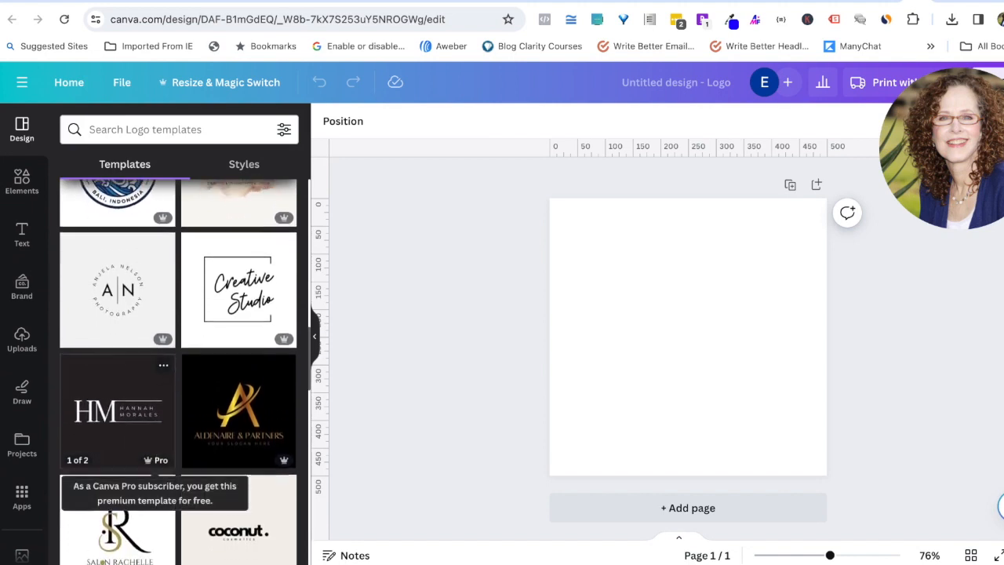
{"action": "scroll", "coordinate": [155, 465], "scroll_direction": "down", "scroll_amount": 2}
{"action": "scroll", "coordinate": [154, 465], "scroll_direction": "down", "scroll_amount": 3}
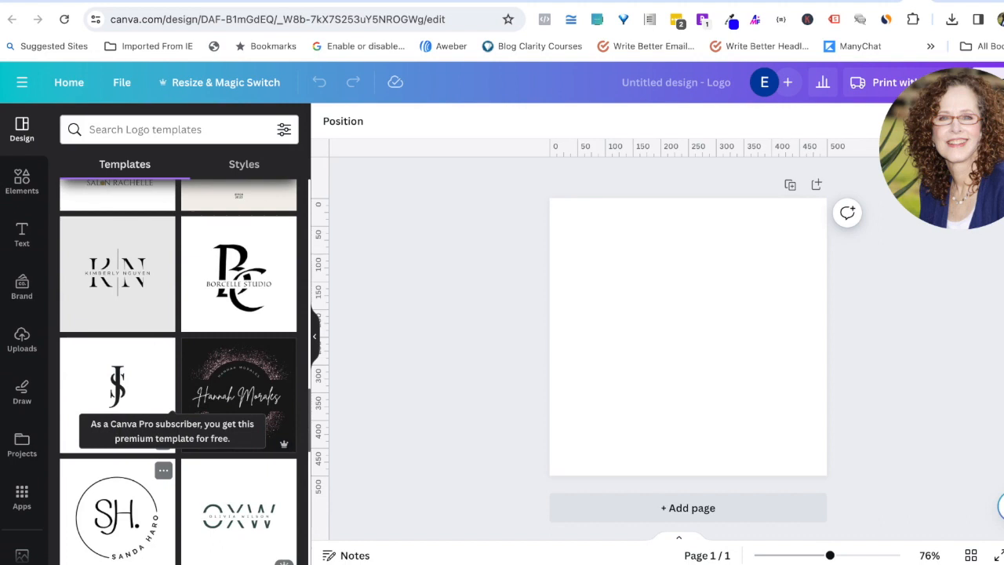
{"action": "scroll", "coordinate": [154, 465], "scroll_direction": "down", "scroll_amount": 5}
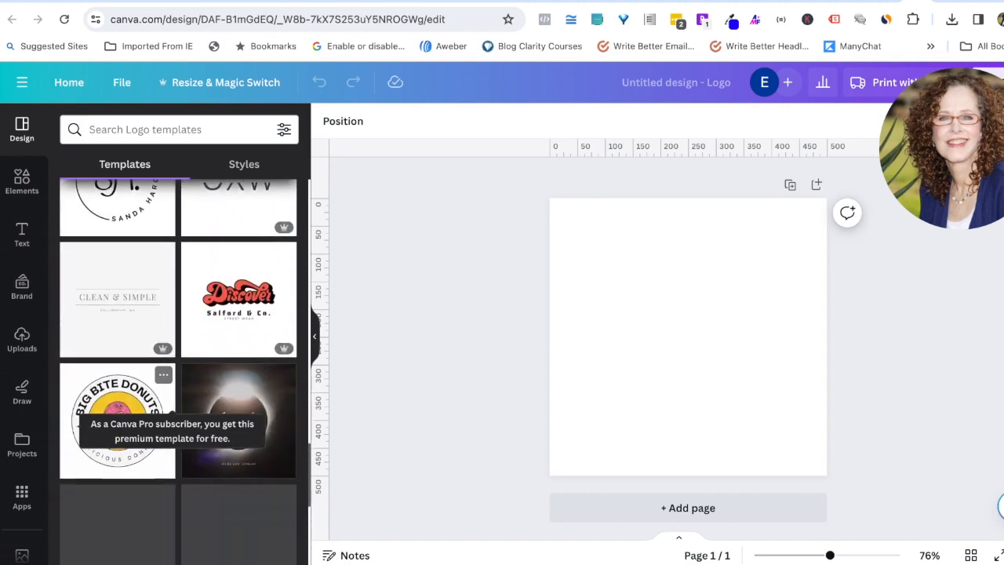
{"action": "scroll", "coordinate": [161, 404], "scroll_direction": "down", "scroll_amount": 1}
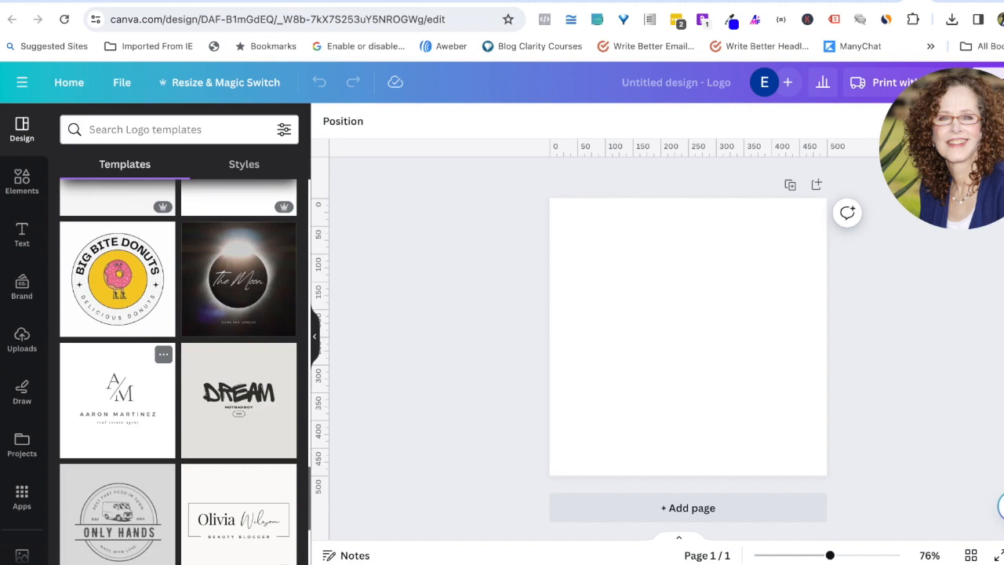
{"action": "scroll", "coordinate": [117, 439], "scroll_direction": "down", "scroll_amount": 10}
Step: Apply the Black and White Minimal Monogram Logo template to the page
{"action": "scroll", "coordinate": [118, 439], "scroll_direction": "up", "scroll_amount": 1}
{"action": "scroll", "coordinate": [118, 439], "scroll_direction": "down", "scroll_amount": 4}
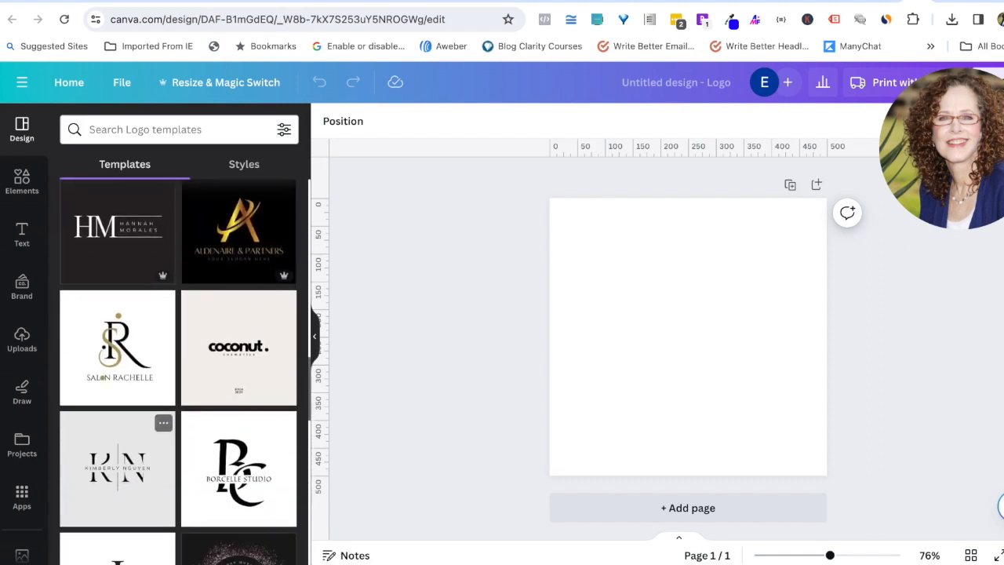
{"action": "scroll", "coordinate": [180, 368], "scroll_direction": "down", "scroll_amount": 2}
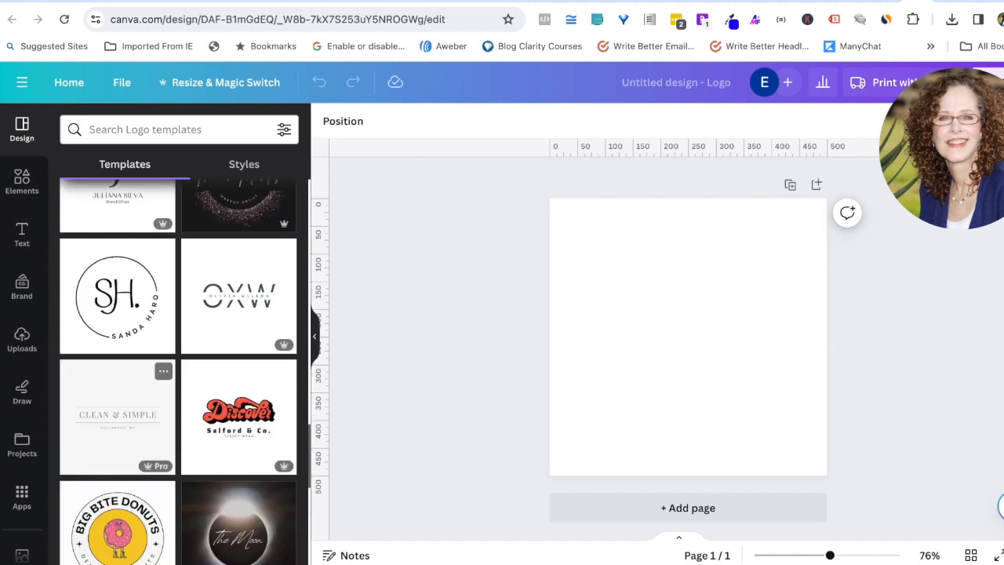
{"action": "scroll", "coordinate": [116, 549], "scroll_direction": "down", "scroll_amount": 1}
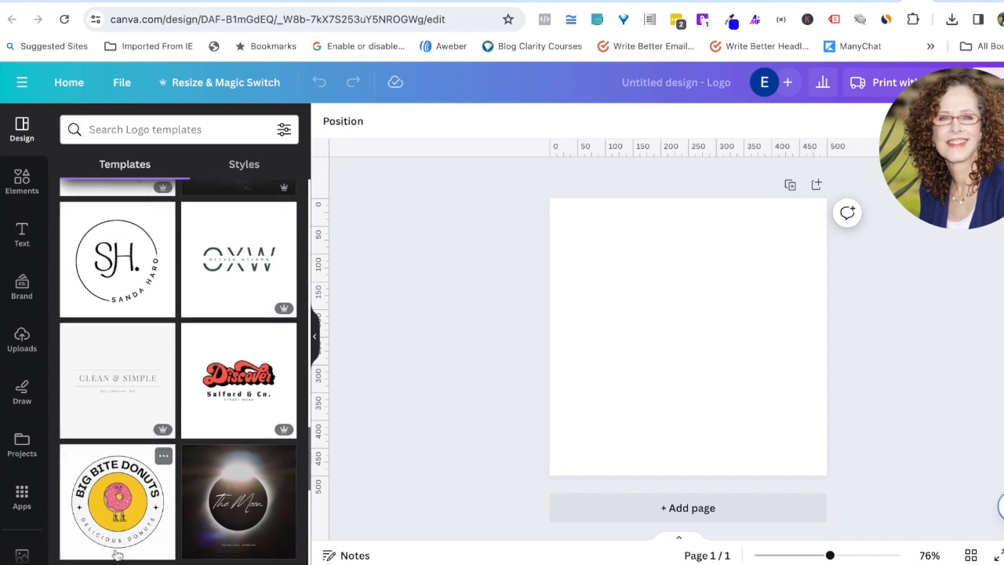
{"action": "scroll", "coordinate": [117, 455], "scroll_direction": "up", "scroll_amount": 1}
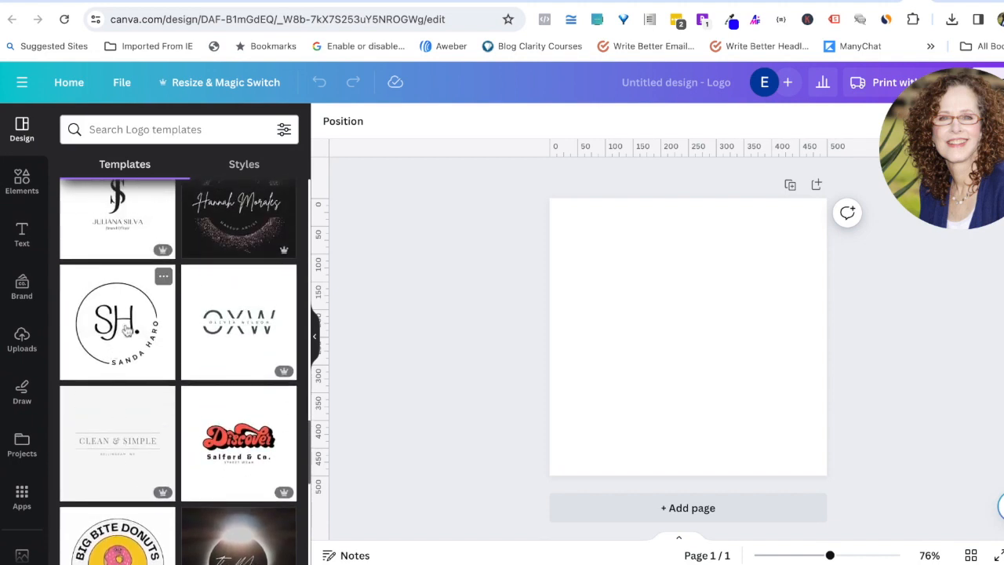
{"action": "left_click", "coordinate": [127, 330]}
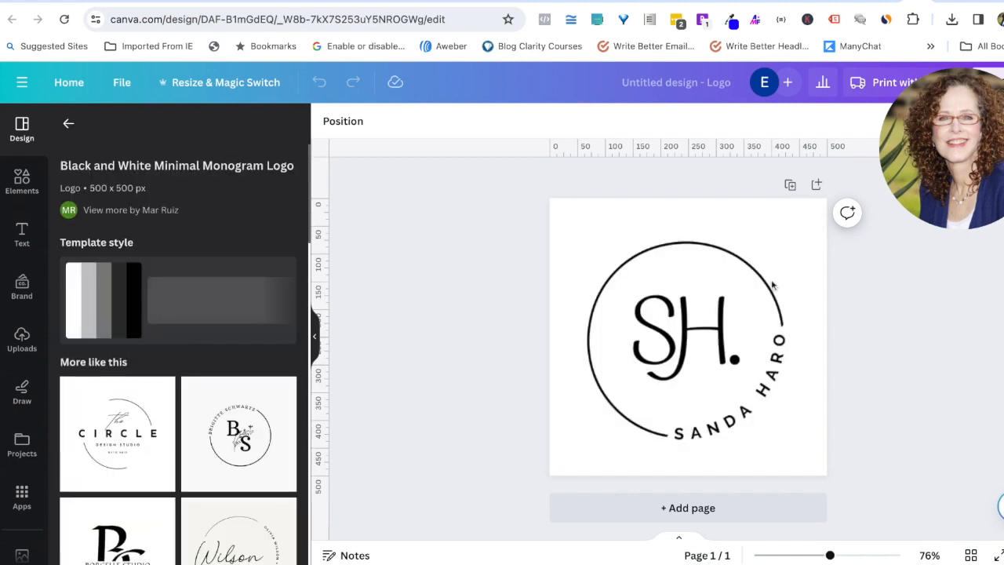
Step: Select the SH monogram letters and then the curved name text
{"action": "left_click", "coordinate": [755, 285]}
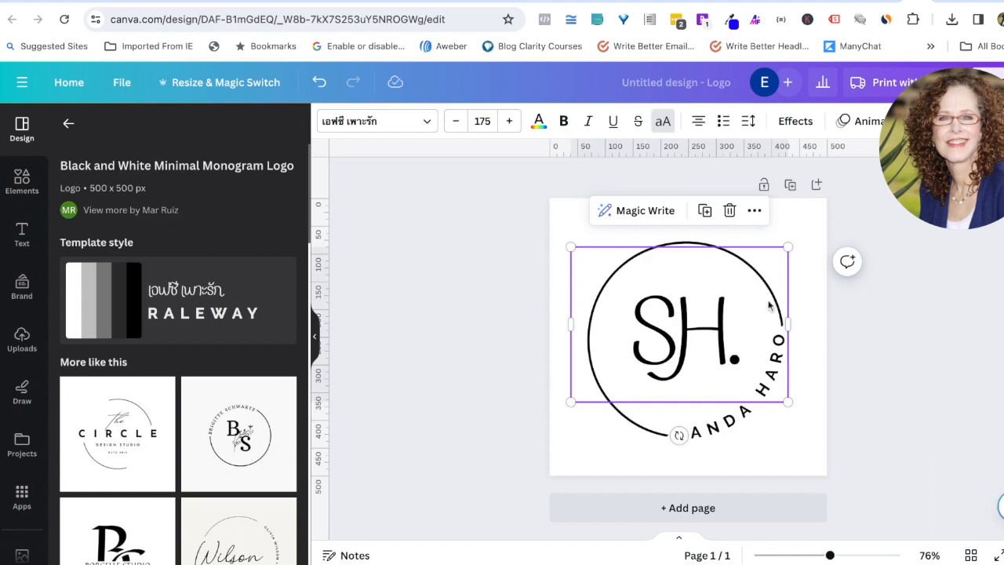
{"action": "left_click", "coordinate": [724, 427]}
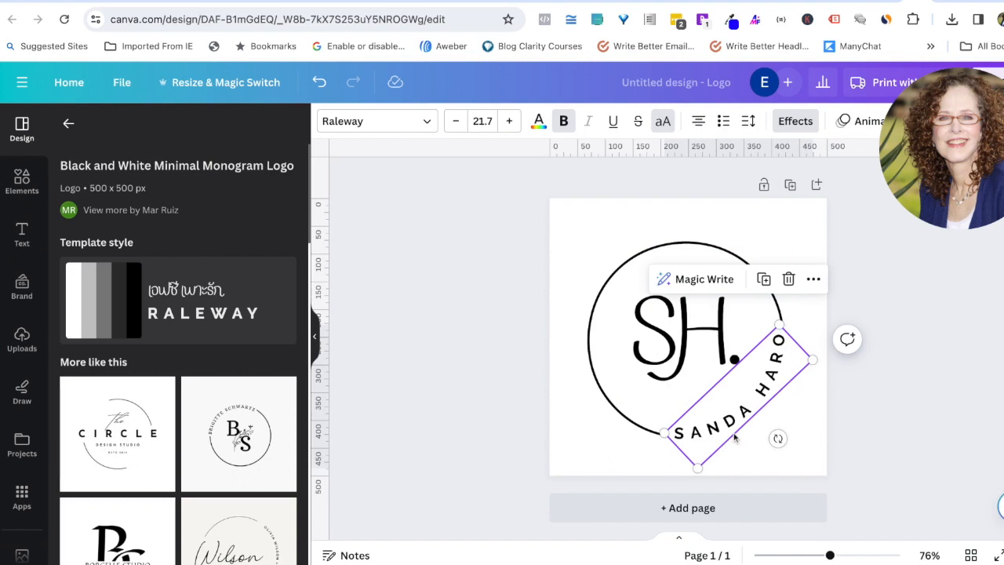
{"action": "left_click", "coordinate": [799, 123]}
{"action": "scroll", "coordinate": [287, 352], "scroll_direction": "down", "scroll_amount": 3}
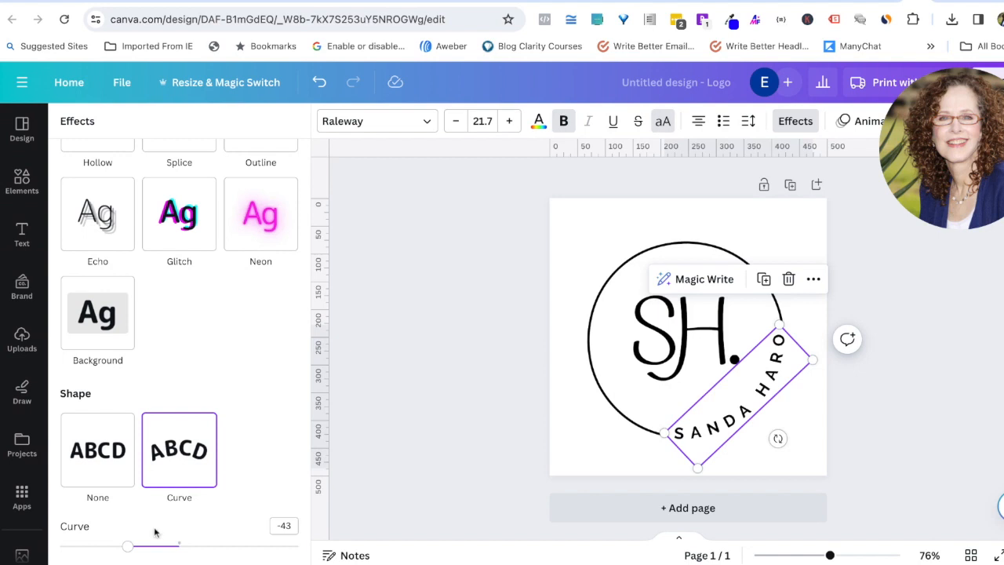
{"action": "left_click_drag", "start_coordinate": [129, 548], "coordinate": [150, 546]}
{"action": "left_click_drag", "start_coordinate": [154, 545], "coordinate": [131, 545]}
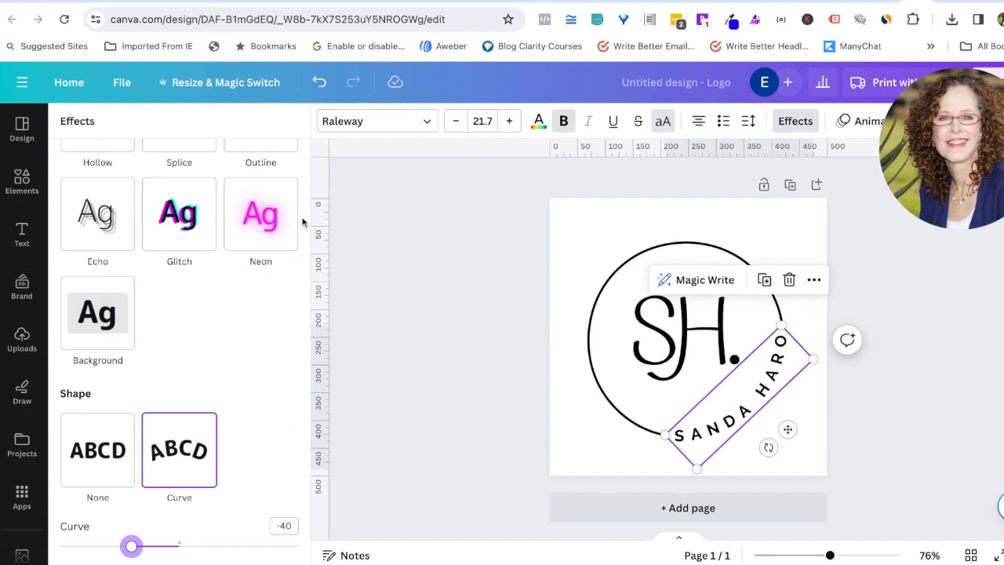
{"action": "left_click", "coordinate": [319, 83]}
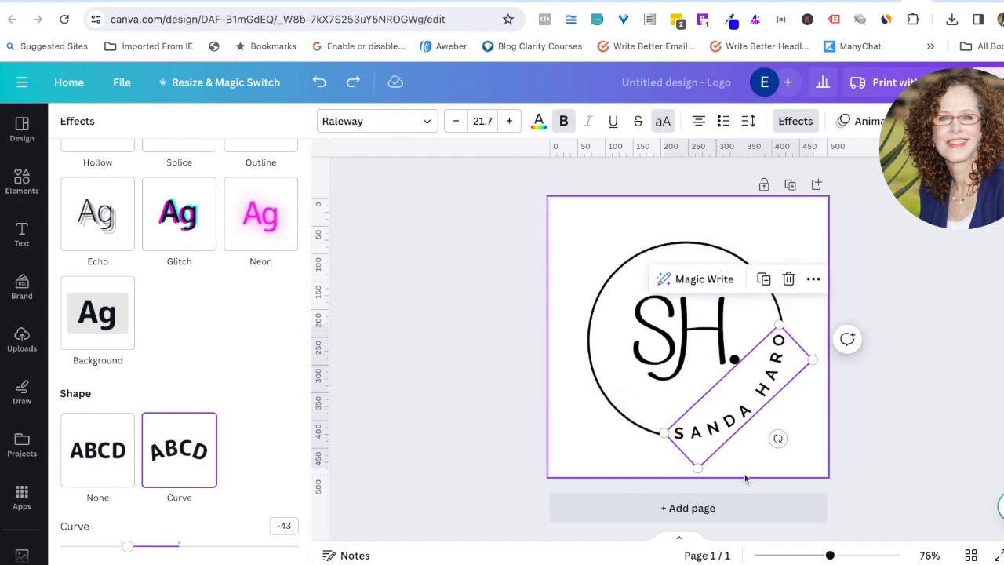
{"action": "double_click", "coordinate": [703, 443]}
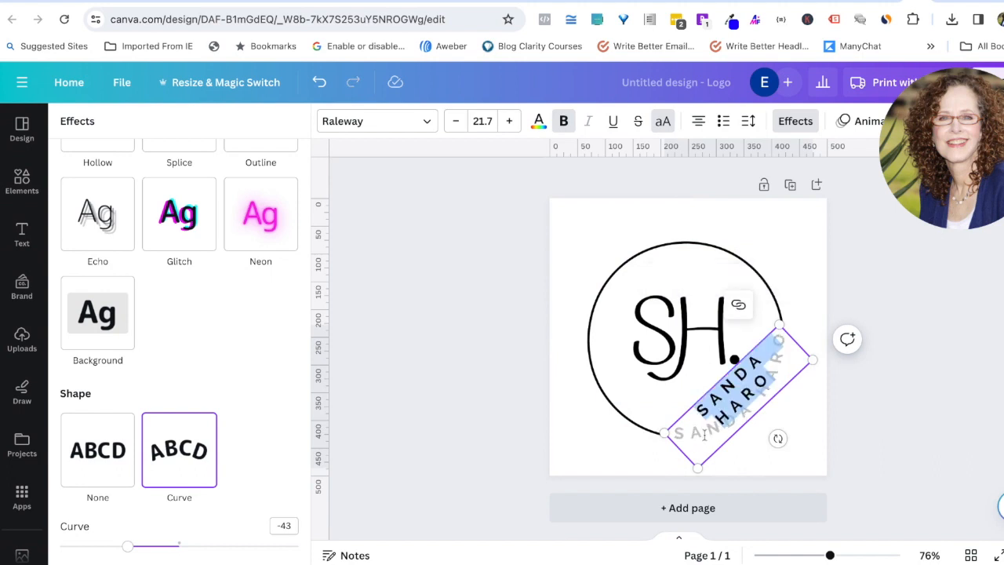
{"action": "left_click", "coordinate": [703, 443]}
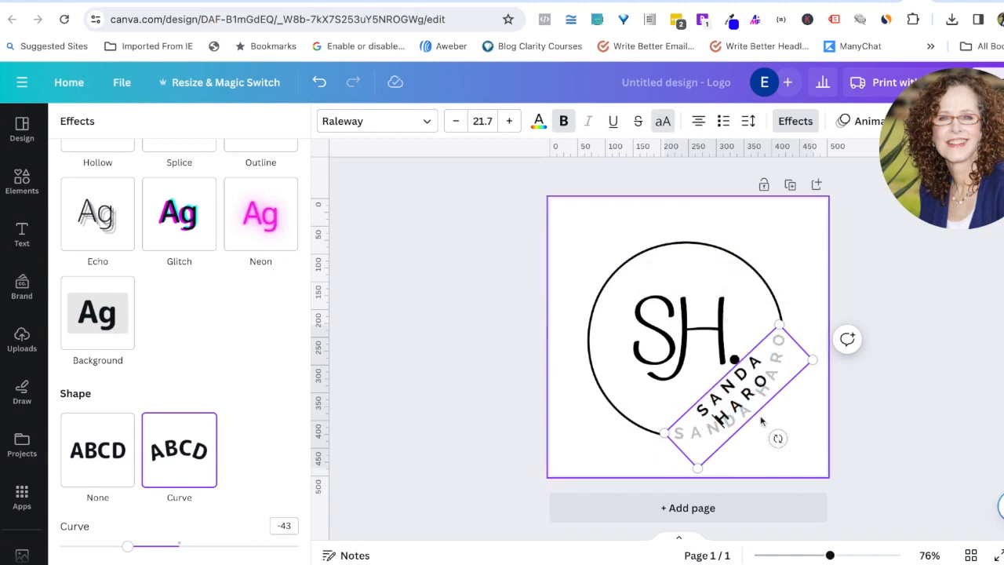
{"action": "left_click", "coordinate": [821, 410]}
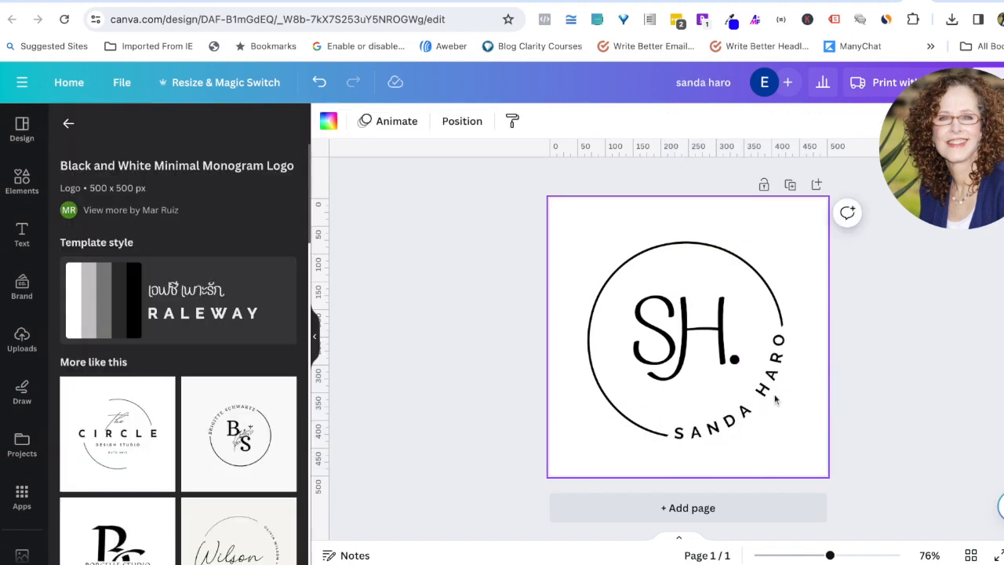
Step: Give the name text a Curve effect of 41 and fit it along the circle's upper left
{"action": "mouse_move", "coordinate": [742, 427]}
{"action": "left_mouse_down"}
{"action": "mouse_move", "coordinate": [641, 295]}
{"action": "mouse_move", "coordinate": [636, 283]}
{"action": "mouse_move", "coordinate": [652, 280]}
{"action": "mouse_move", "coordinate": [634, 284]}
{"action": "left_mouse_up"}
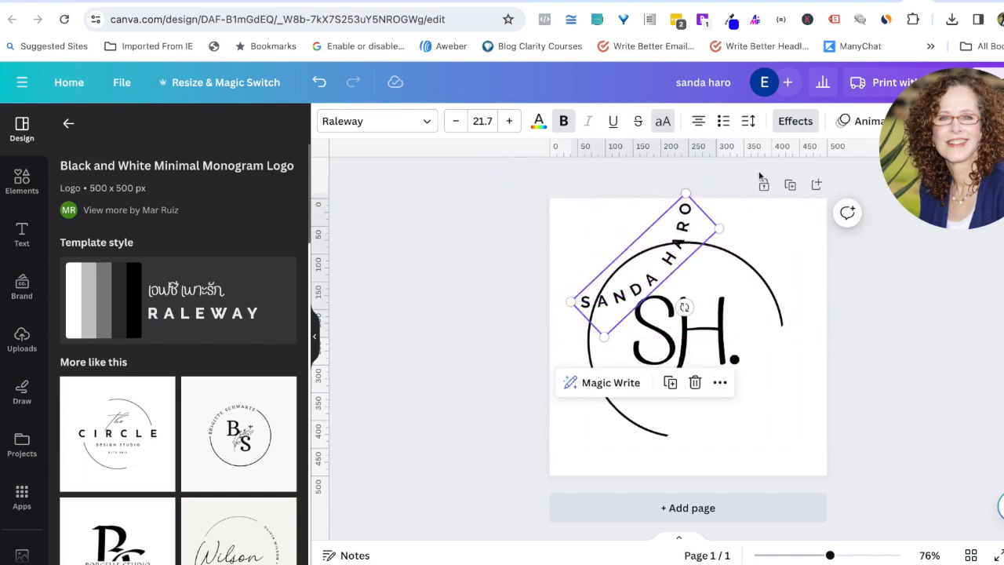
{"action": "left_click", "coordinate": [795, 122]}
{"action": "scroll", "coordinate": [211, 514], "scroll_direction": "down", "scroll_amount": 3}
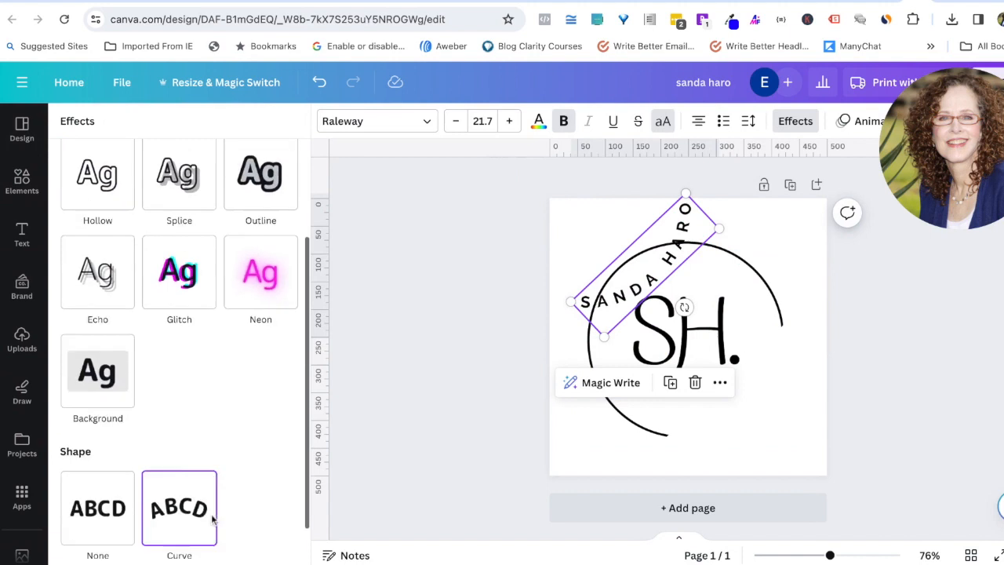
{"action": "left_click_drag", "start_coordinate": [132, 548], "coordinate": [260, 547]}
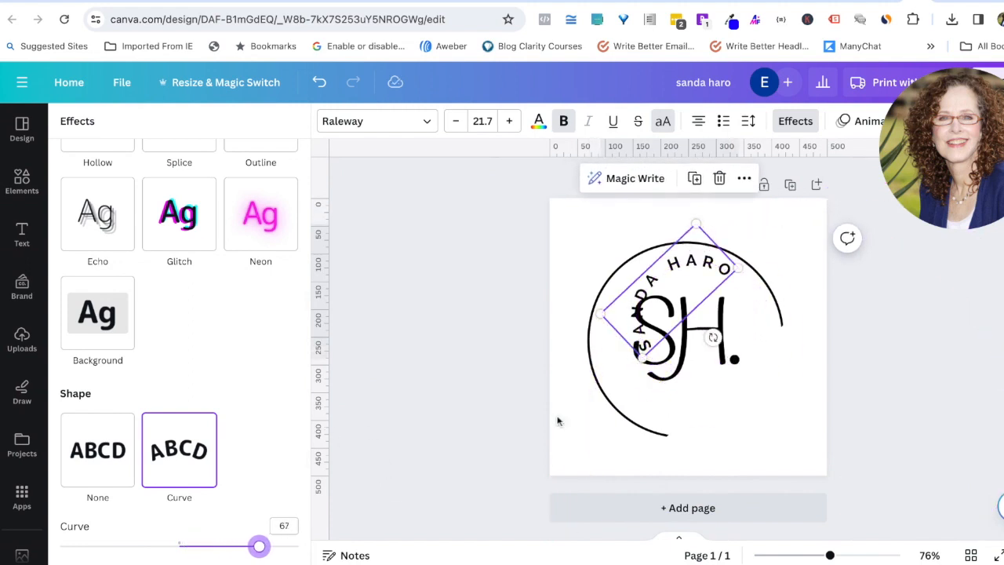
{"action": "left_click_drag", "start_coordinate": [676, 271], "coordinate": [679, 273]}
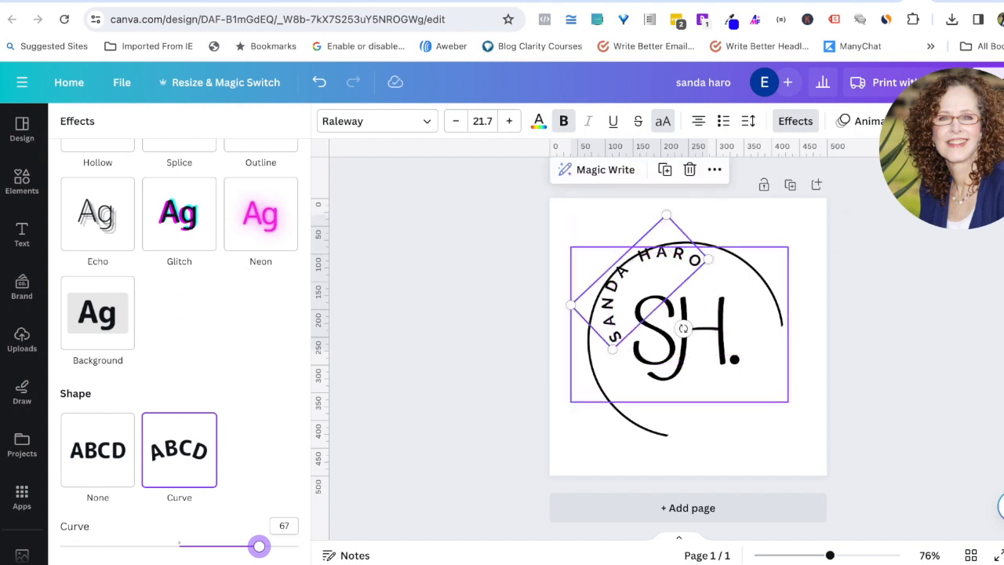
{"action": "left_click_drag", "start_coordinate": [262, 555], "coordinate": [227, 546]}
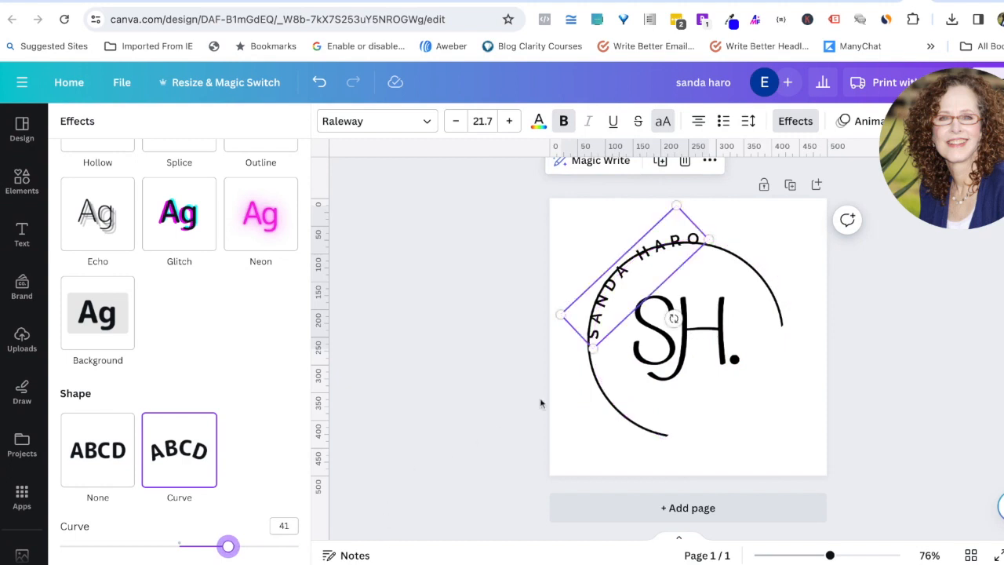
{"action": "mouse_move", "coordinate": [652, 279]}
{"action": "left_mouse_down"}
{"action": "mouse_move", "coordinate": [642, 285]}
{"action": "mouse_move", "coordinate": [637, 275]}
{"action": "left_mouse_up"}
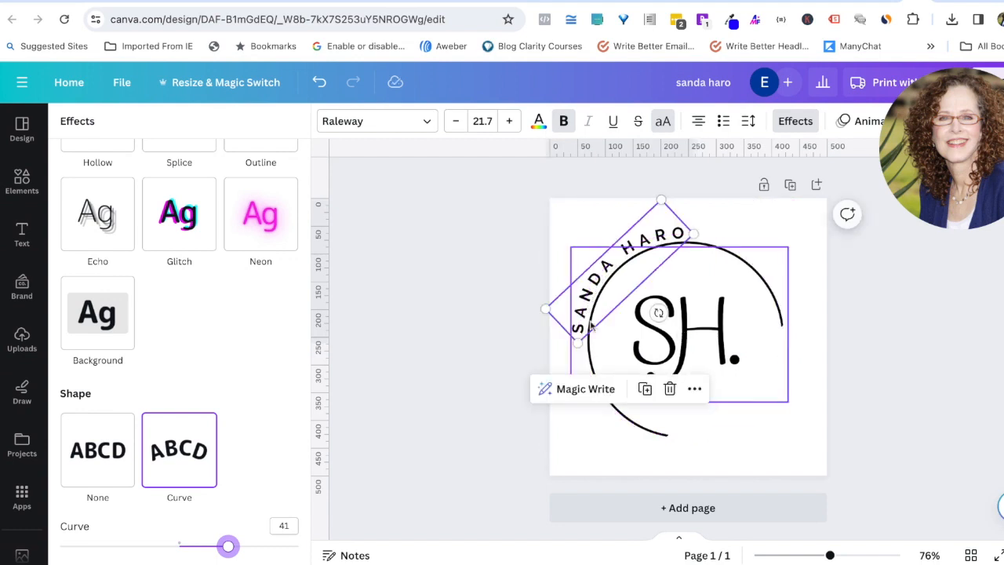
{"action": "left_click", "coordinate": [492, 410]}
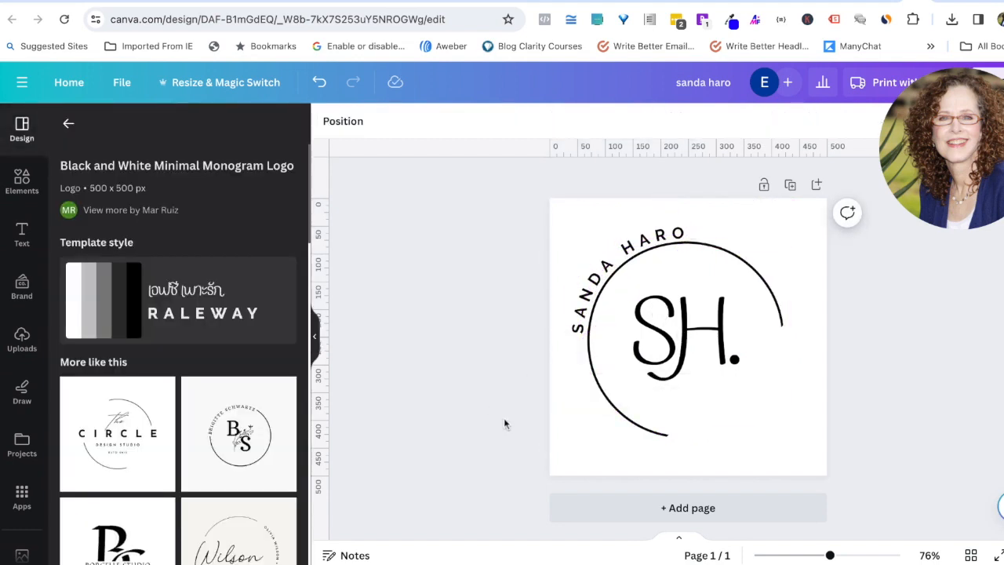
Step: Replace the template name in the curved text with the client's full name
{"action": "left_click", "coordinate": [608, 276]}
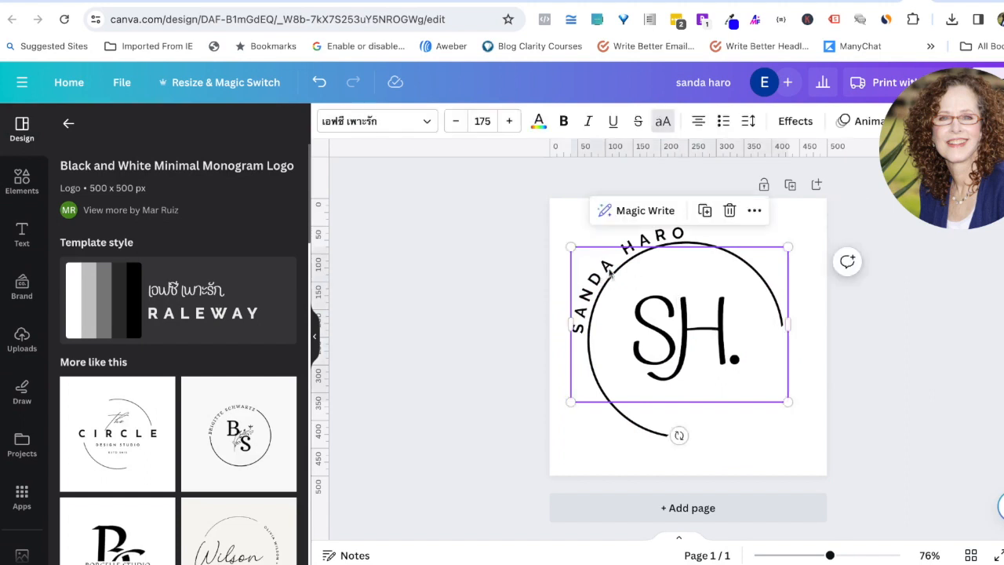
{"action": "left_click", "coordinate": [663, 239]}
{"action": "double_click", "coordinate": [658, 235]}
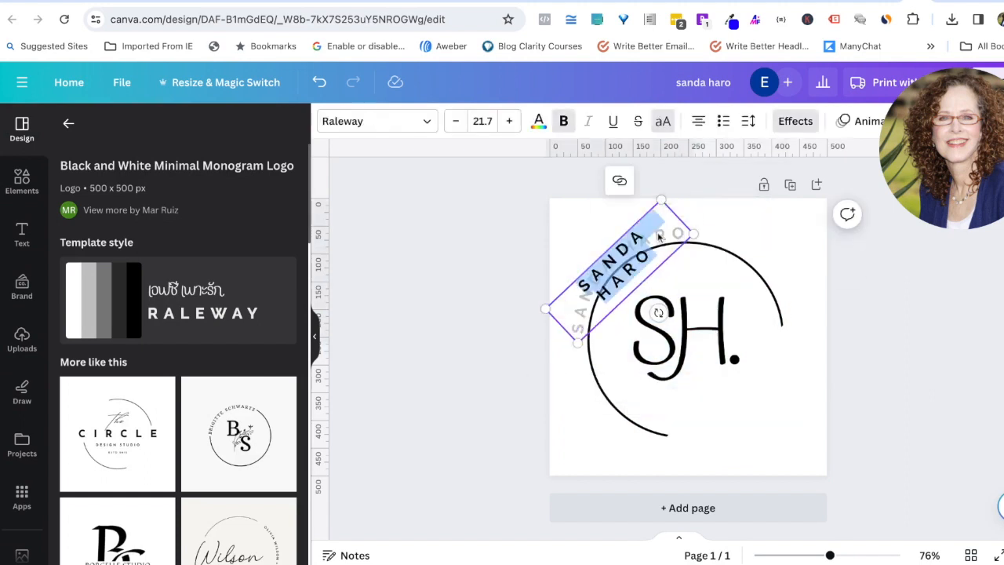
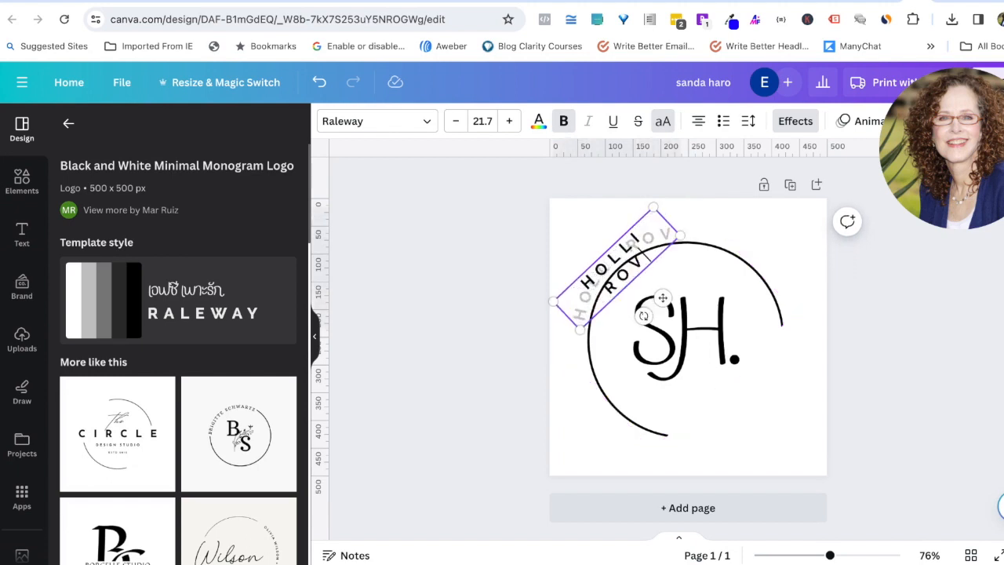
{"action": "left_click", "coordinate": [547, 284]}
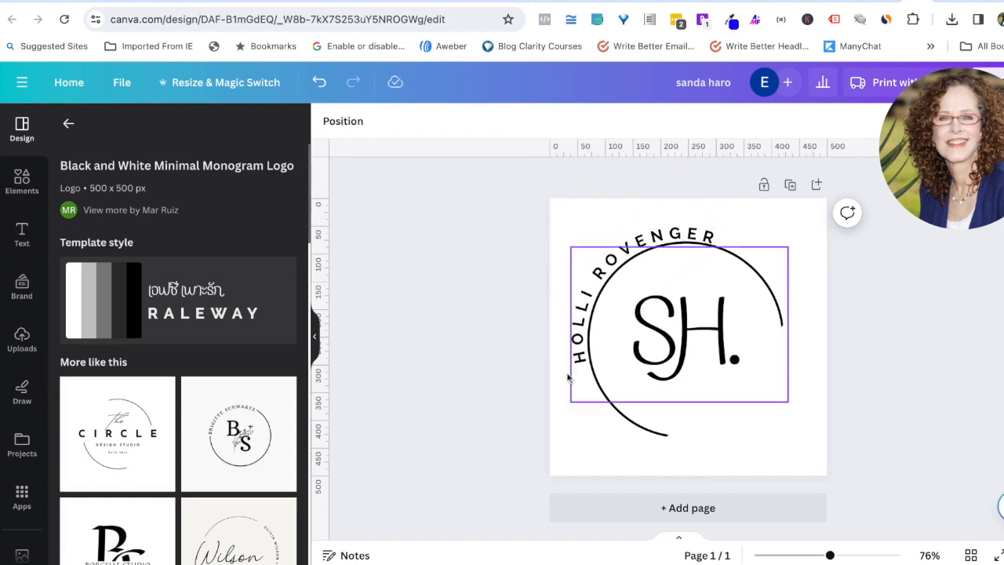
{"action": "left_click", "coordinate": [642, 231]}
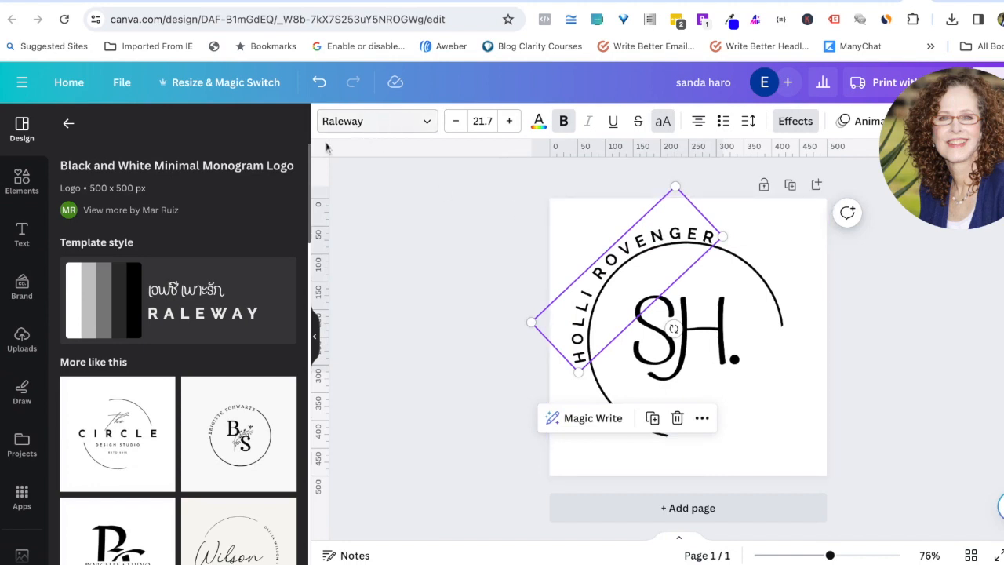
Step: Change the curved name's font from Raleway to Playfair Display
{"action": "left_click", "coordinate": [426, 123]}
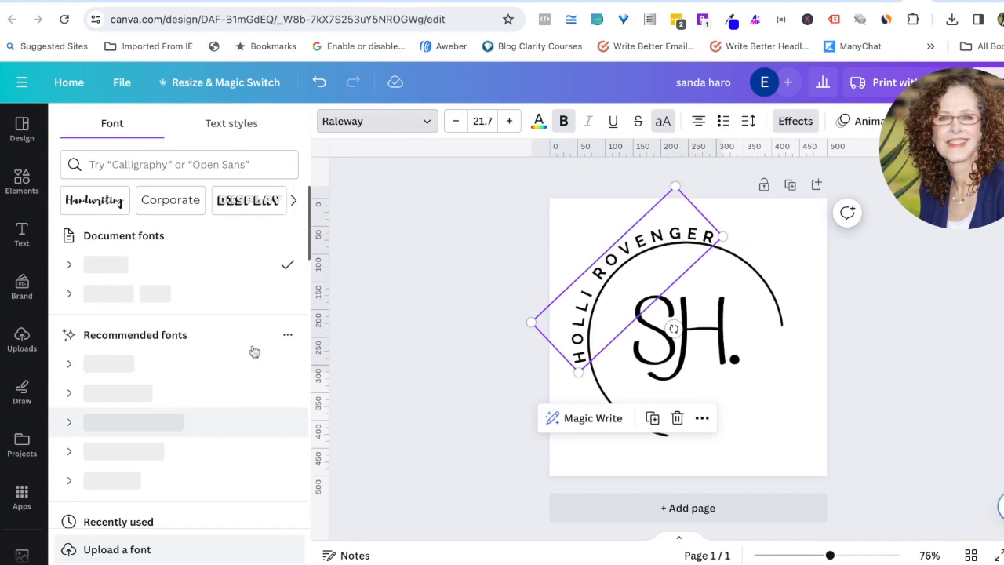
{"action": "left_click", "coordinate": [427, 122]}
{"action": "left_click", "coordinate": [427, 123]}
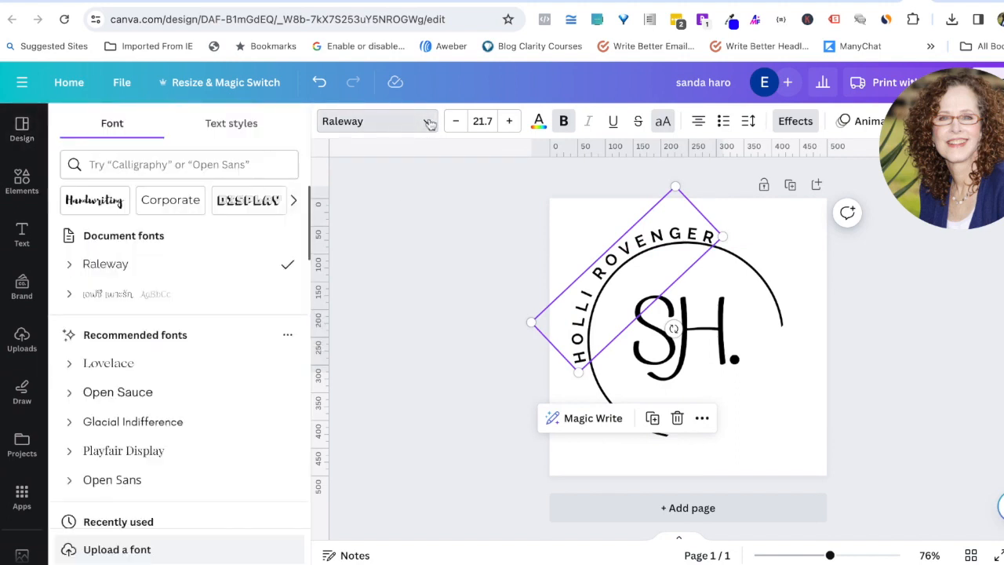
{"action": "scroll", "coordinate": [134, 384], "scroll_direction": "down", "scroll_amount": 3}
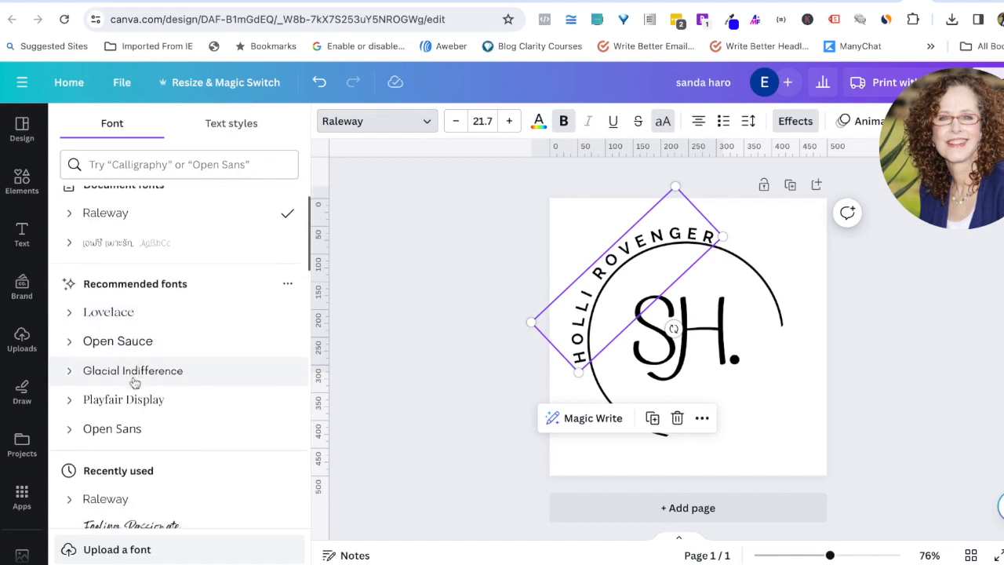
{"action": "scroll", "coordinate": [134, 383], "scroll_direction": "down", "scroll_amount": 2}
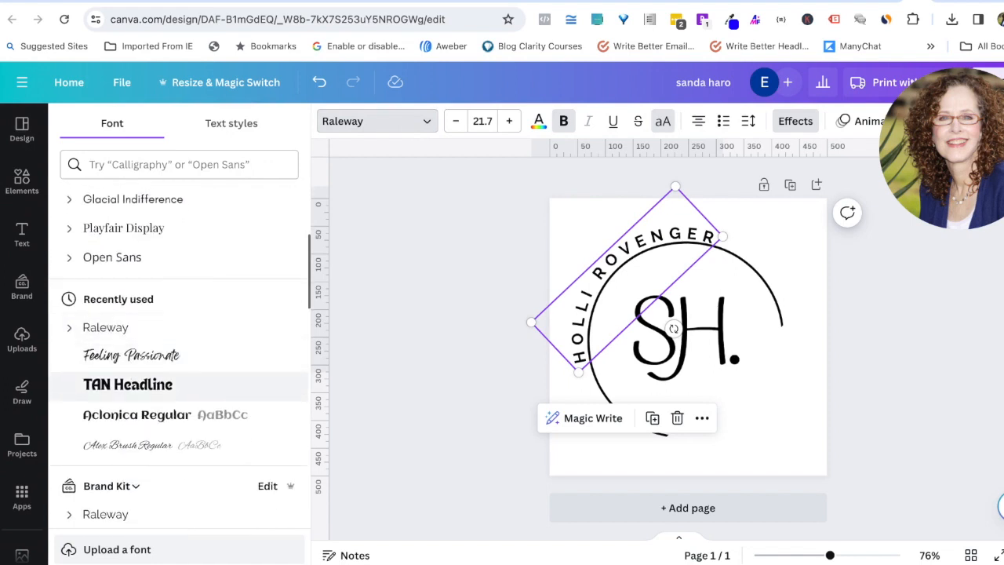
{"action": "scroll", "coordinate": [134, 372], "scroll_direction": "down", "scroll_amount": 1}
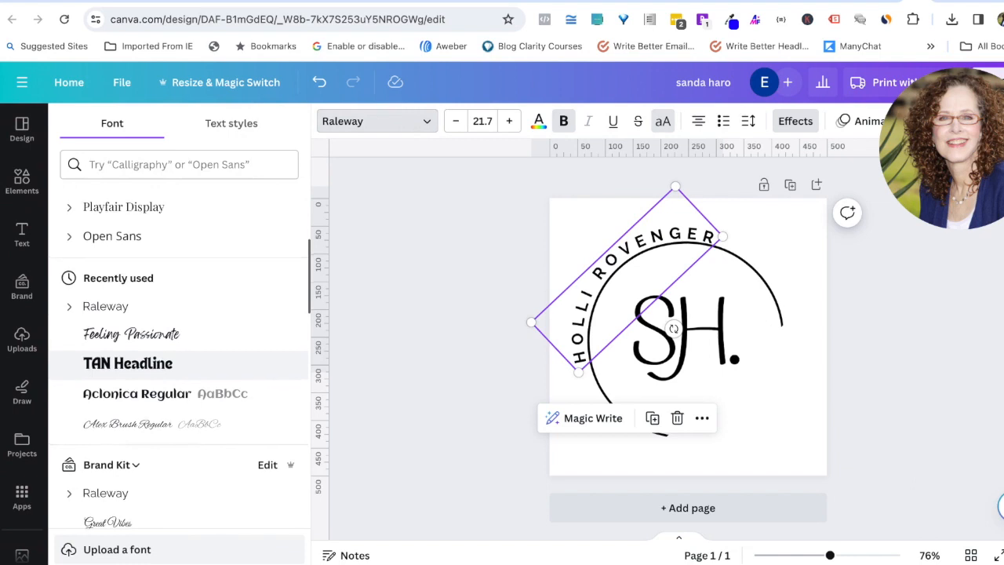
{"action": "scroll", "coordinate": [141, 345], "scroll_direction": "up", "scroll_amount": 1}
{"action": "left_click", "coordinate": [149, 257]}
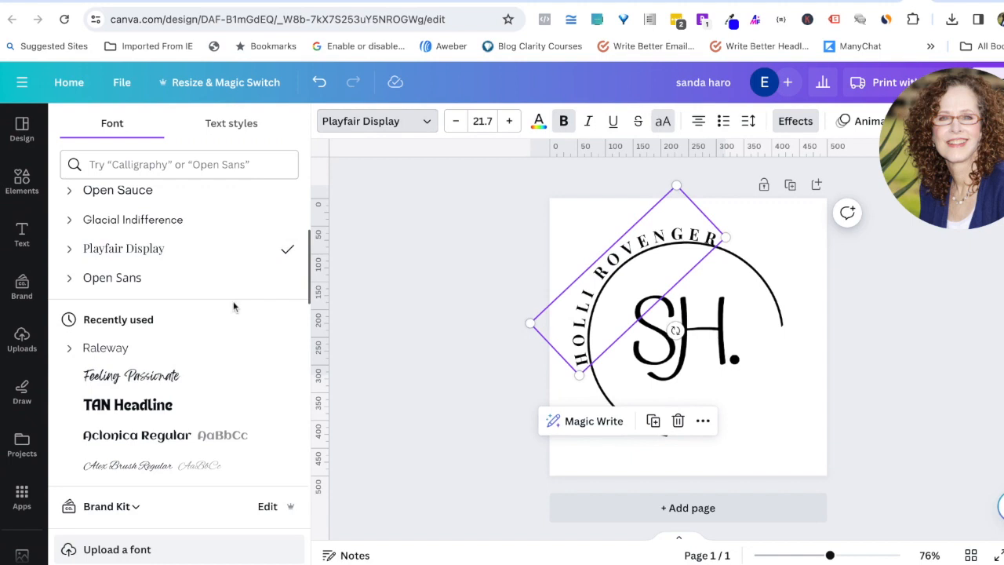
{"action": "left_click", "coordinate": [443, 395]}
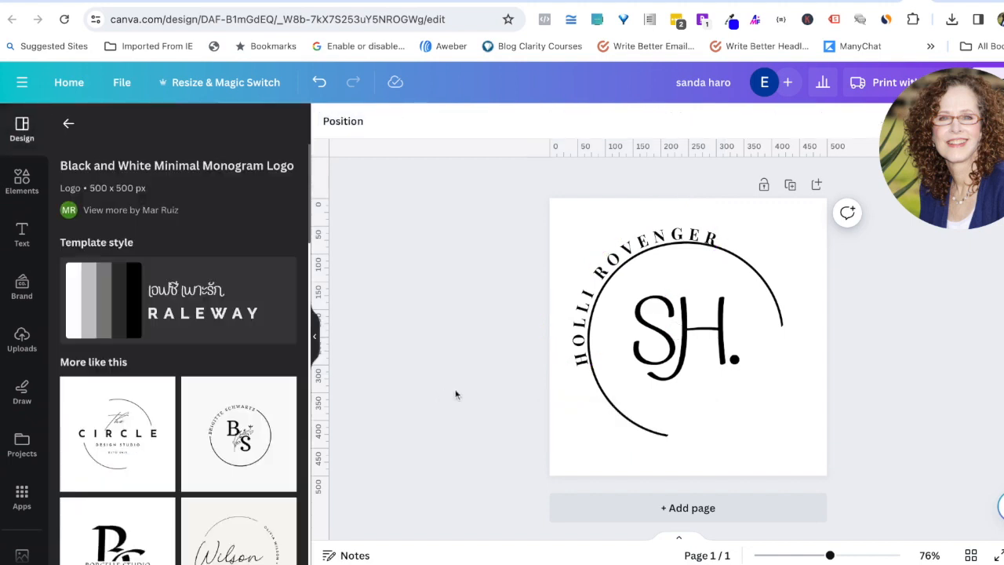
Step: Delete the trailing period after SH, leaving just the letters in the ring
{"action": "left_click", "coordinate": [735, 361]}
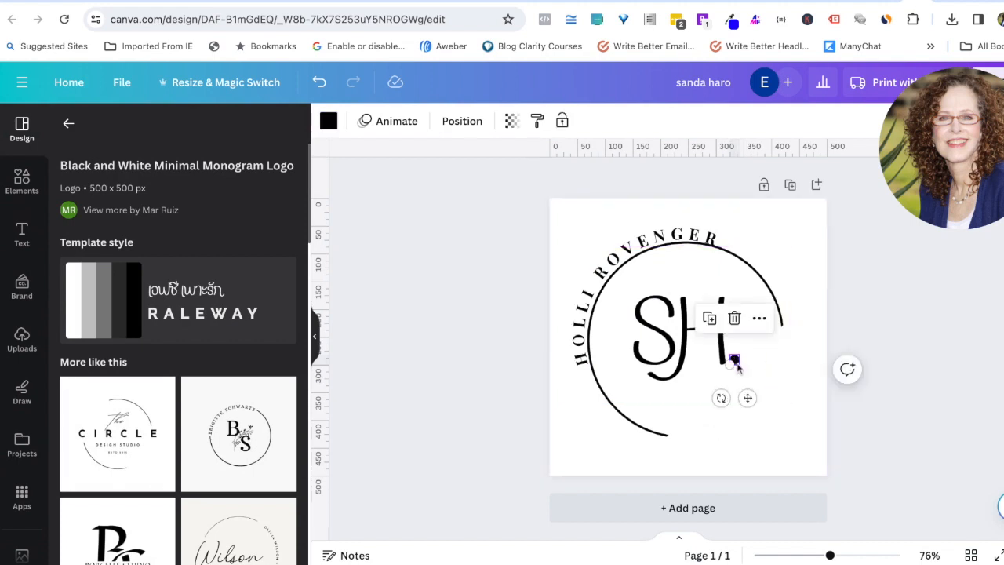
{"action": "key", "text": "Delete"}
{"action": "left_click", "coordinate": [697, 329]}
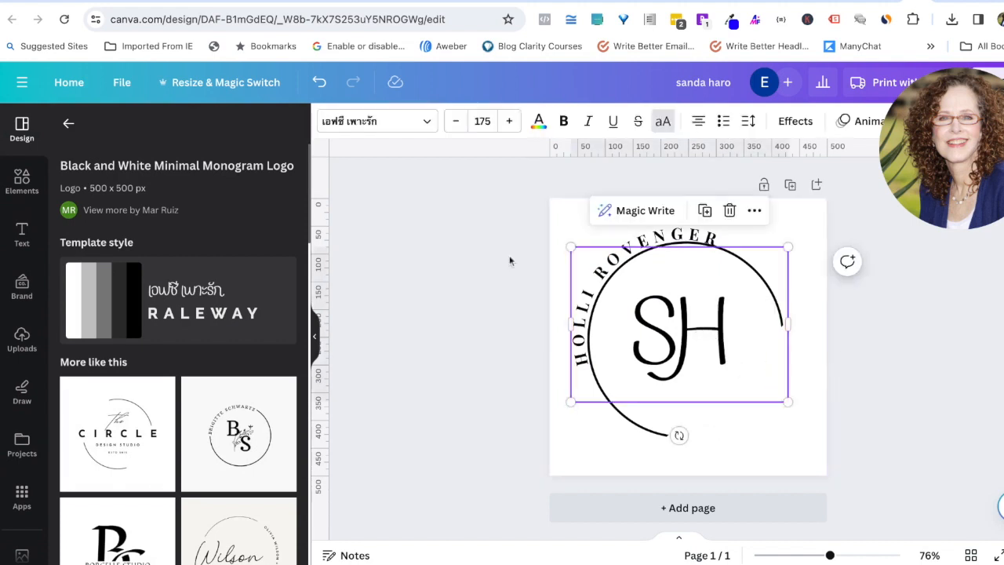
{"action": "left_click", "coordinate": [426, 123]}
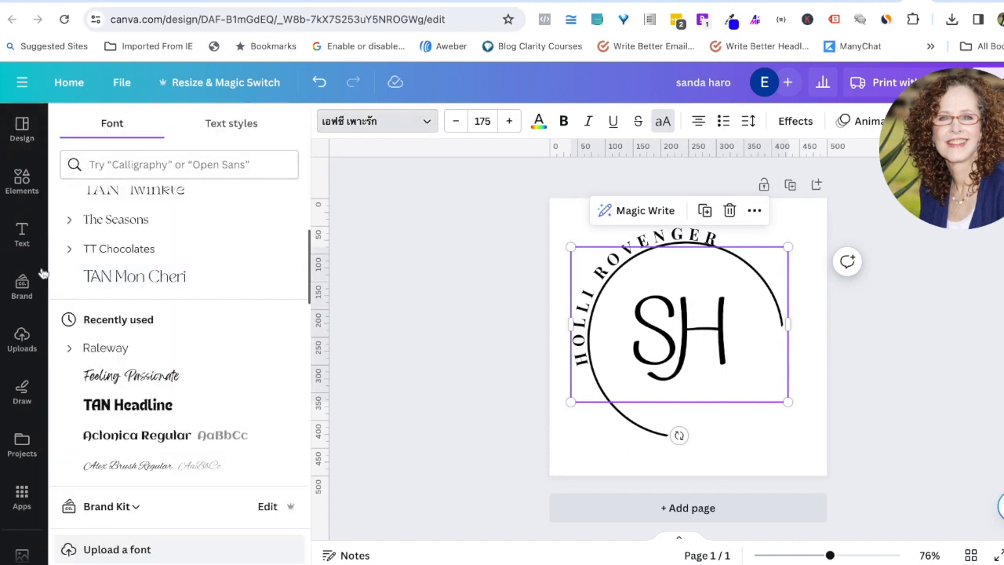
Step: Browse the Text panel's headings and font combinations, then select the SH letters
{"action": "left_click", "coordinate": [22, 179]}
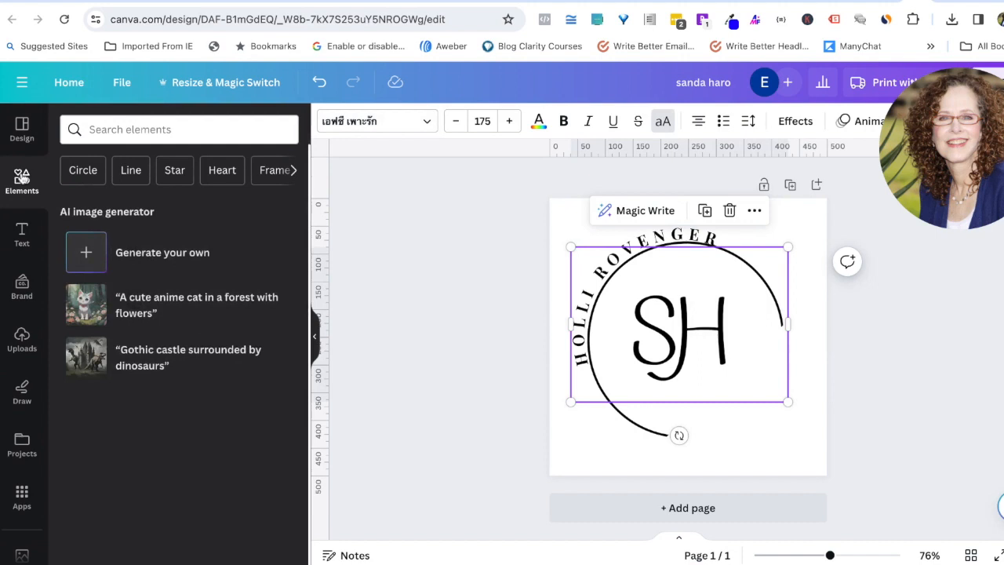
{"action": "left_click", "coordinate": [22, 234]}
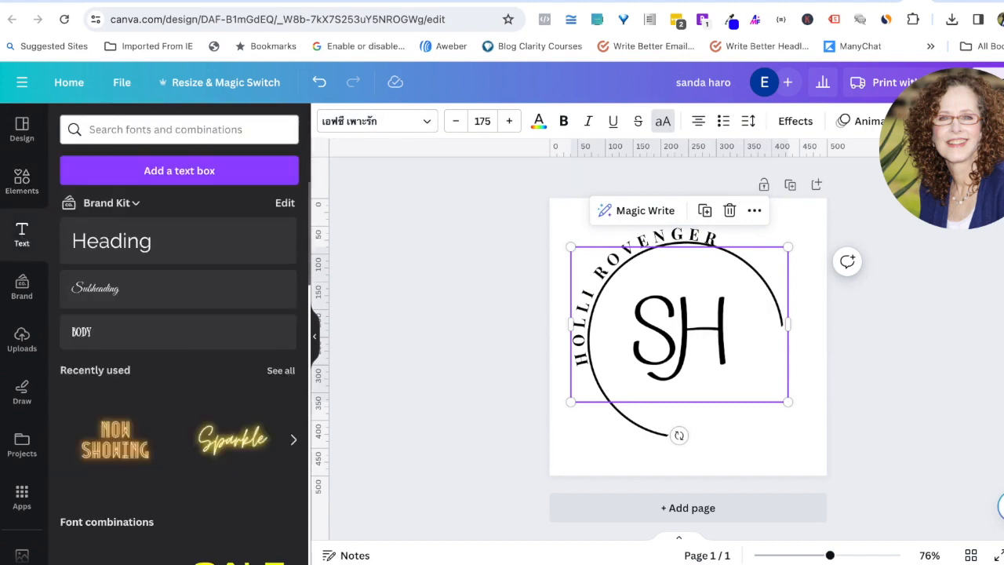
{"action": "scroll", "coordinate": [157, 472], "scroll_direction": "down", "scroll_amount": 2}
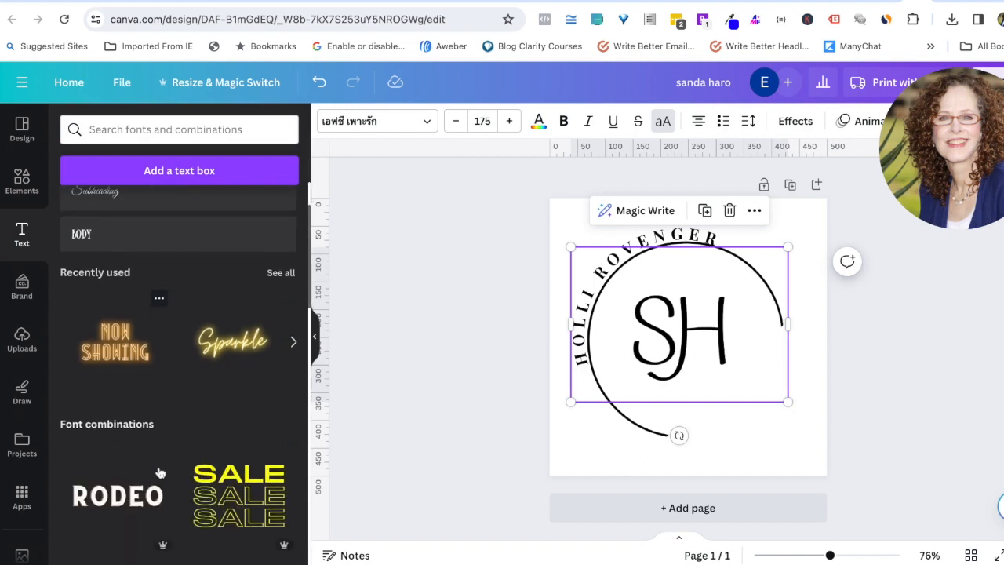
{"action": "scroll", "coordinate": [157, 473], "scroll_direction": "up", "scroll_amount": 2}
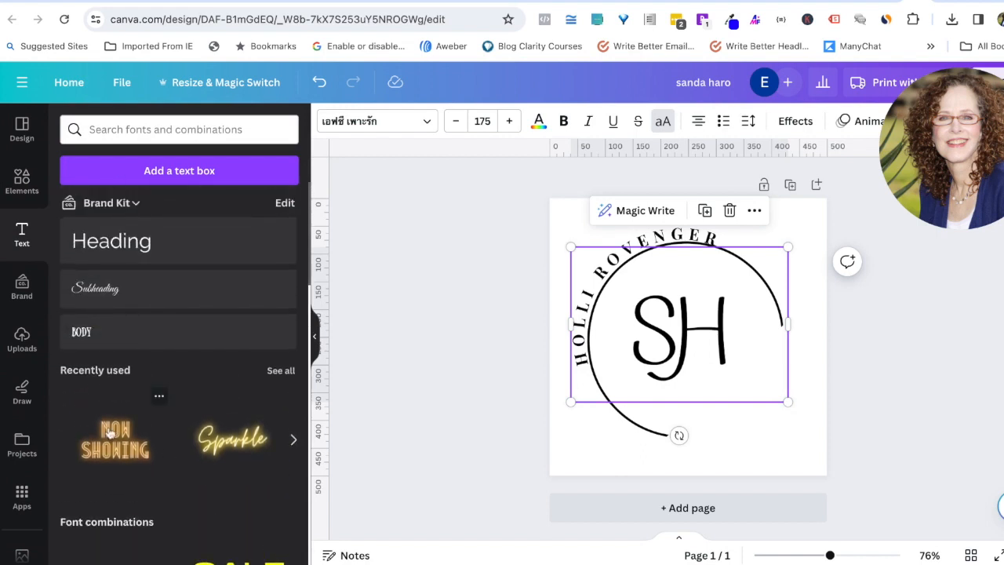
{"action": "scroll", "coordinate": [220, 453], "scroll_direction": "down", "scroll_amount": 3}
{"action": "scroll", "coordinate": [222, 450], "scroll_direction": "down", "scroll_amount": 3}
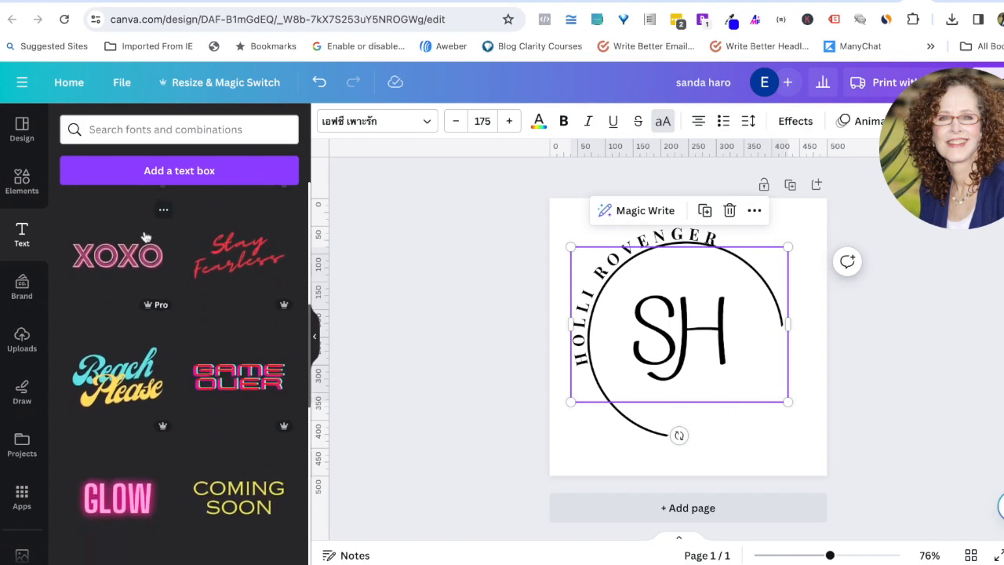
{"action": "scroll", "coordinate": [170, 501], "scroll_direction": "down", "scroll_amount": 2}
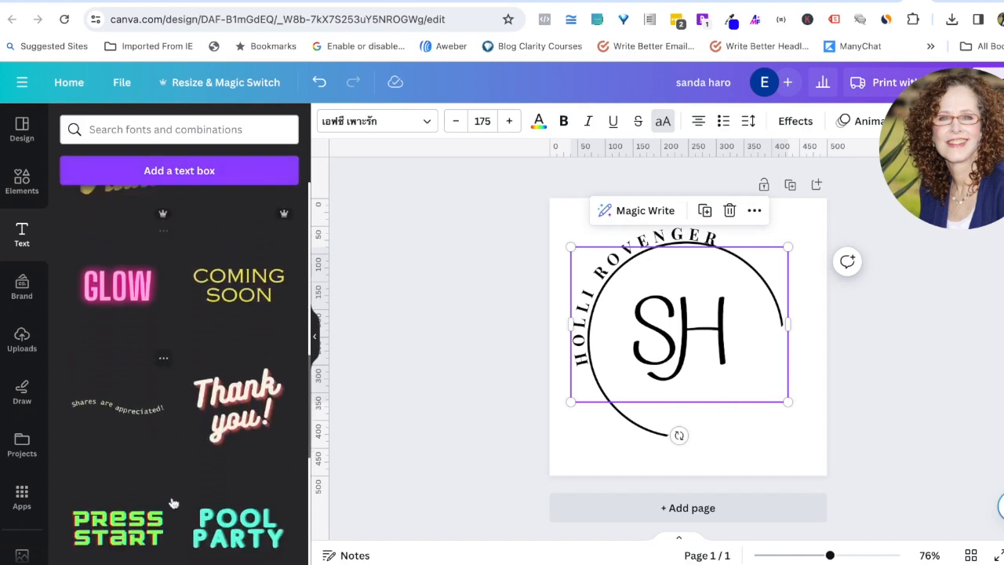
{"action": "scroll", "coordinate": [172, 502], "scroll_direction": "up", "scroll_amount": 1}
{"action": "scroll", "coordinate": [163, 363], "scroll_direction": "up", "scroll_amount": 2}
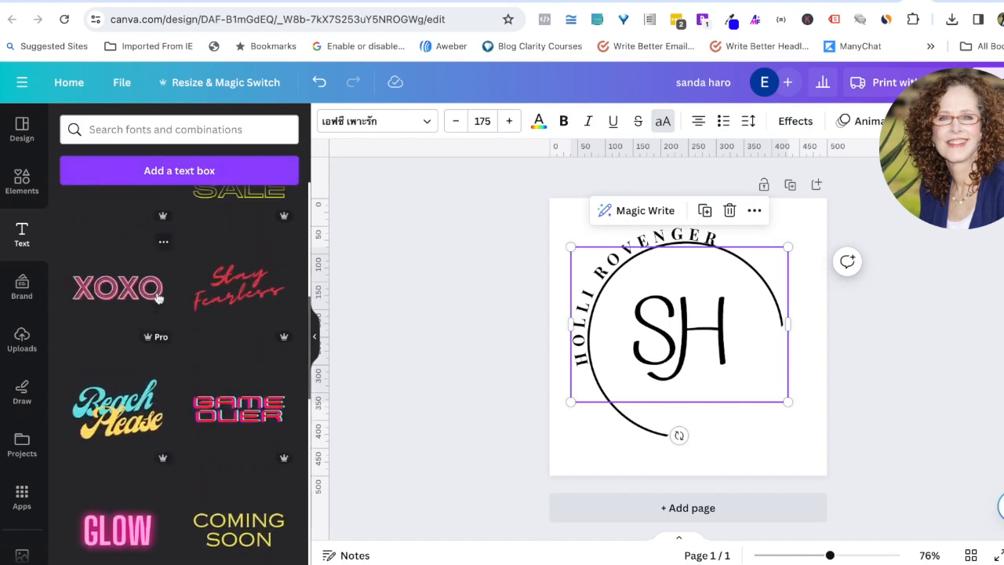
{"action": "double_click", "coordinate": [720, 357]}
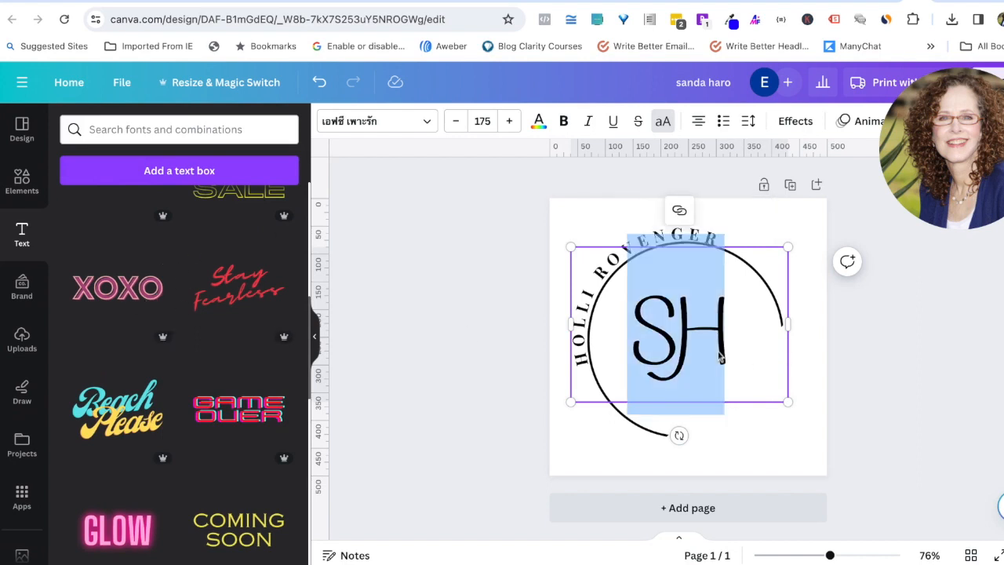
Step: Delete the SH monogram text and add the pink XOXO text style to the page
{"action": "key", "text": "BackSpace"}
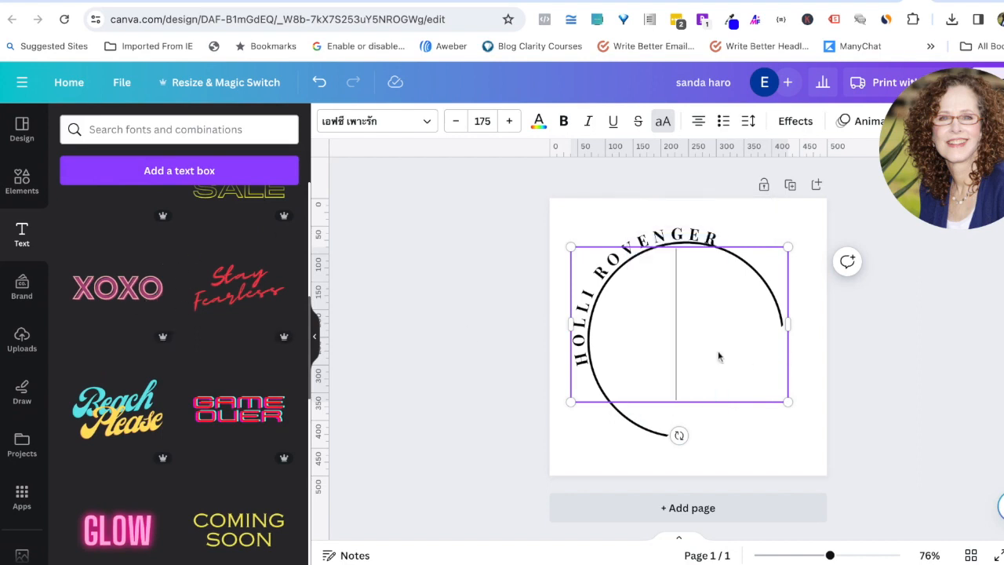
{"action": "left_click", "coordinate": [807, 452]}
{"action": "left_click", "coordinate": [132, 301]}
Step: Shrink the XOXO text and centre it horizontally and vertically on the page
{"action": "left_click_drag", "start_coordinate": [666, 355], "coordinate": [665, 343]}
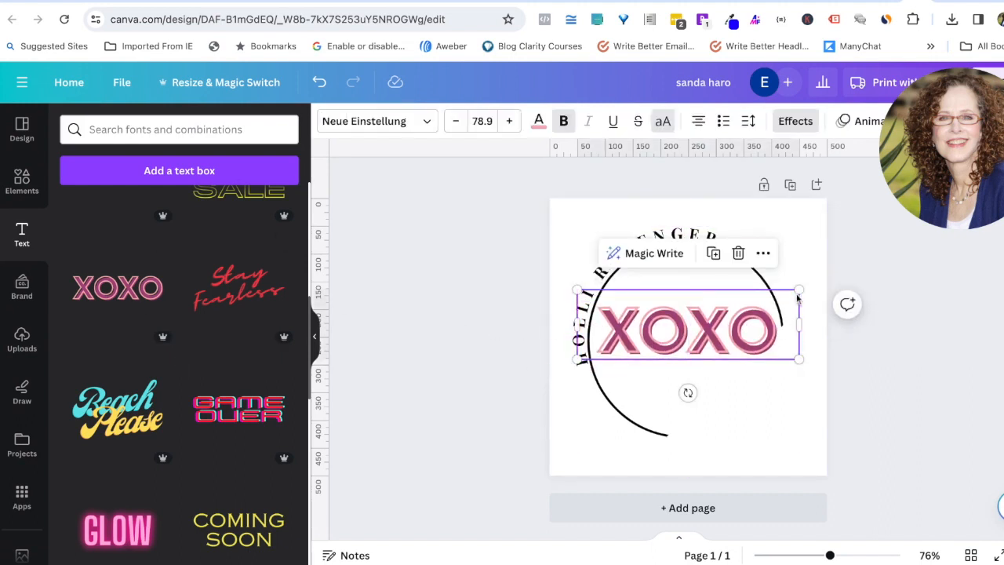
{"action": "left_click_drag", "start_coordinate": [798, 289], "coordinate": [724, 312]}
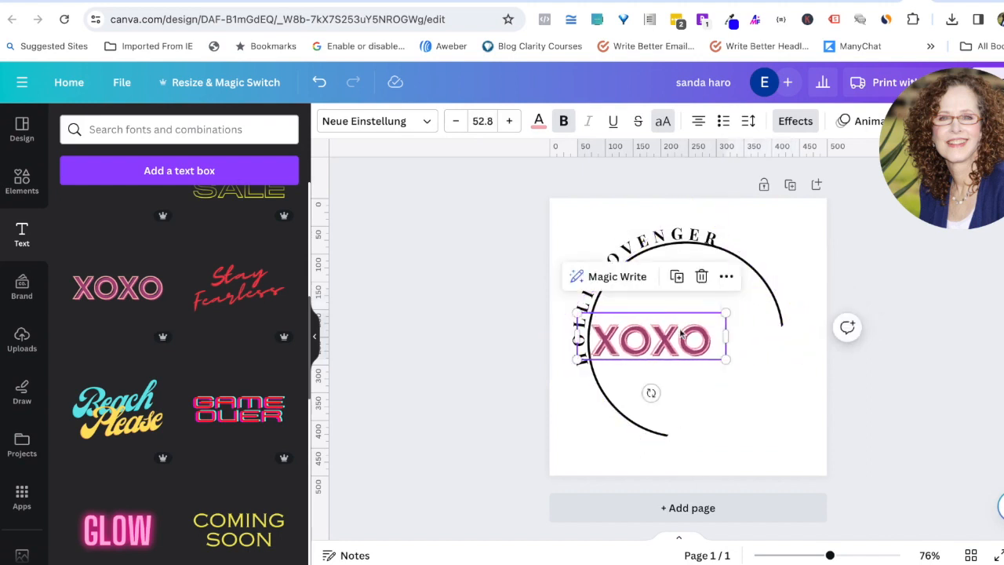
{"action": "left_click_drag", "start_coordinate": [665, 345], "coordinate": [698, 335]}
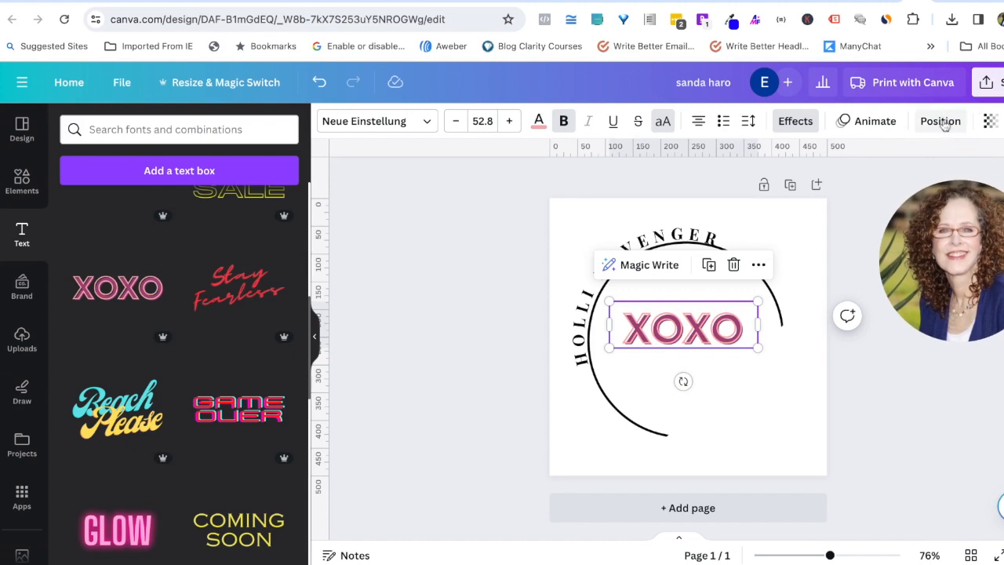
{"action": "left_click", "coordinate": [941, 122]}
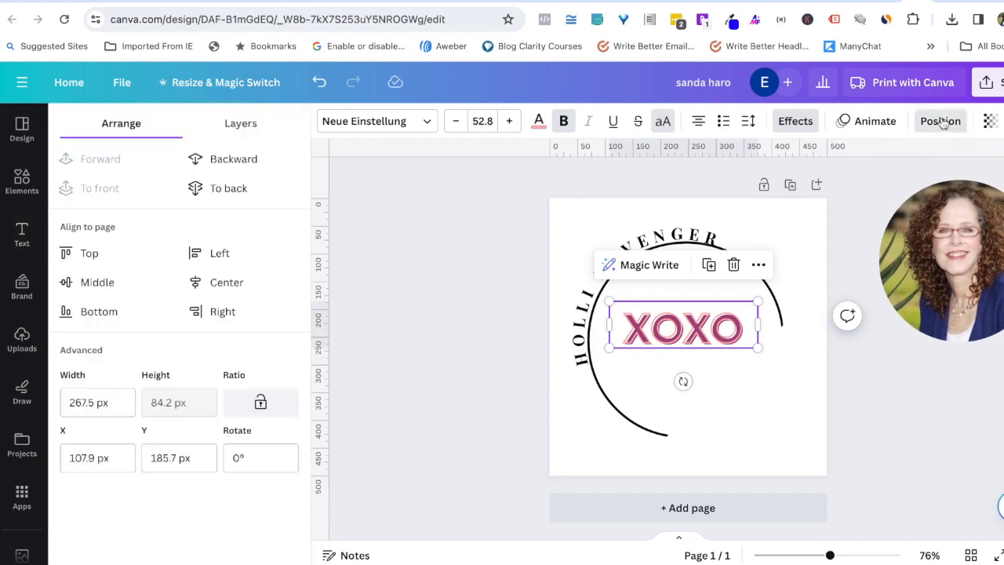
{"action": "left_click", "coordinate": [237, 282]}
{"action": "left_click", "coordinate": [97, 282]}
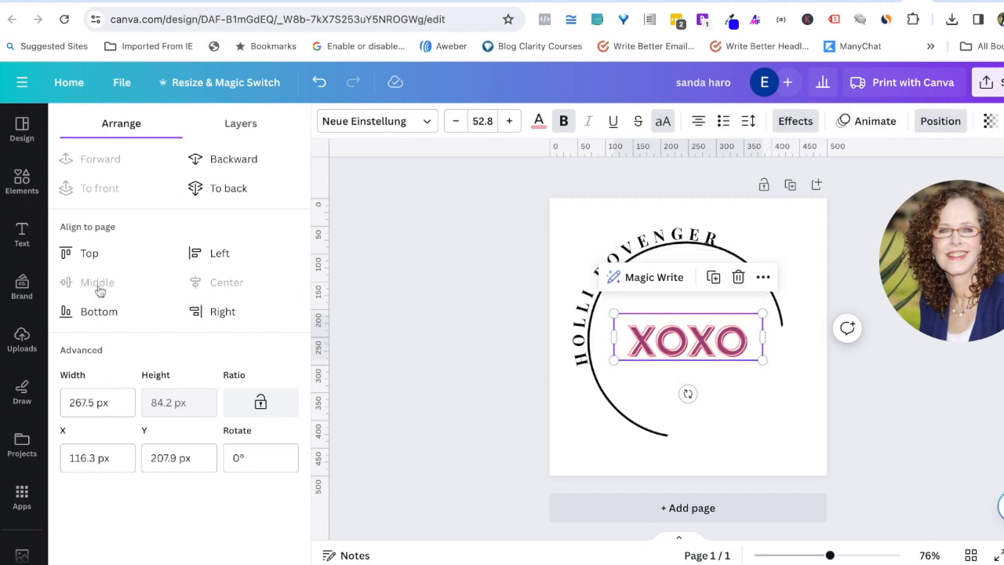
Step: Shrink XOXO further to 42.1 and place it at the ring's lower right
{"action": "left_click", "coordinate": [424, 347]}
{"action": "mouse_move", "coordinate": [696, 340]}
{"action": "left_mouse_down"}
{"action": "mouse_move", "coordinate": [738, 411]}
{"action": "mouse_move", "coordinate": [761, 417]}
{"action": "mouse_move", "coordinate": [752, 413]}
{"action": "mouse_move", "coordinate": [761, 417]}
{"action": "mouse_move", "coordinate": [761, 395]}
{"action": "left_mouse_up"}
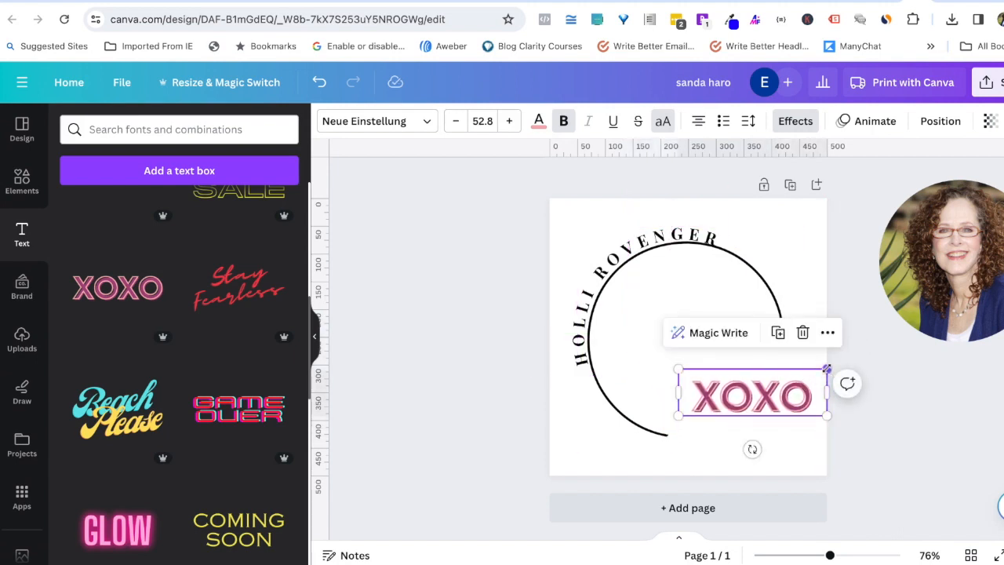
{"action": "left_click_drag", "start_coordinate": [825, 369], "coordinate": [765, 396]}
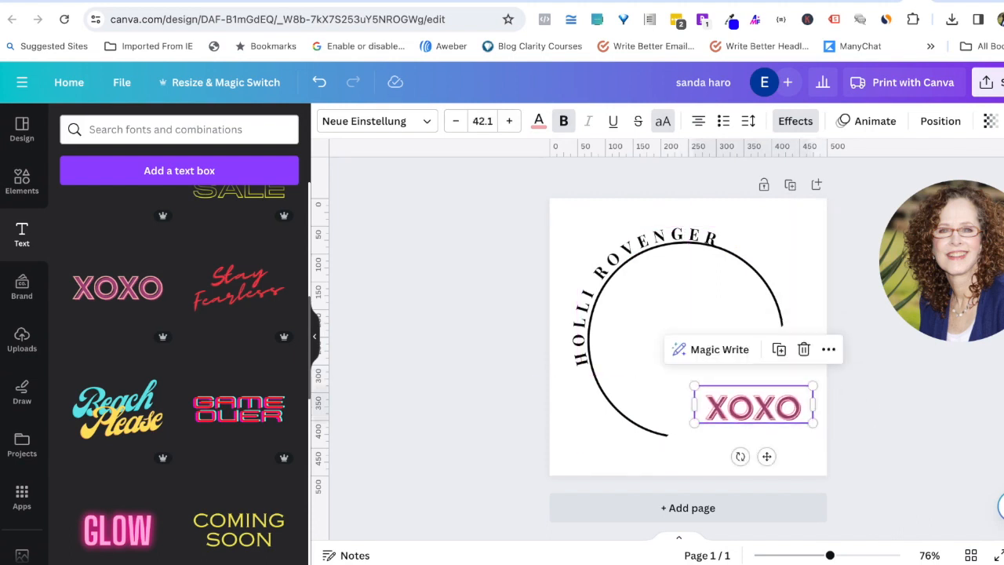
{"action": "left_click", "coordinate": [434, 389]}
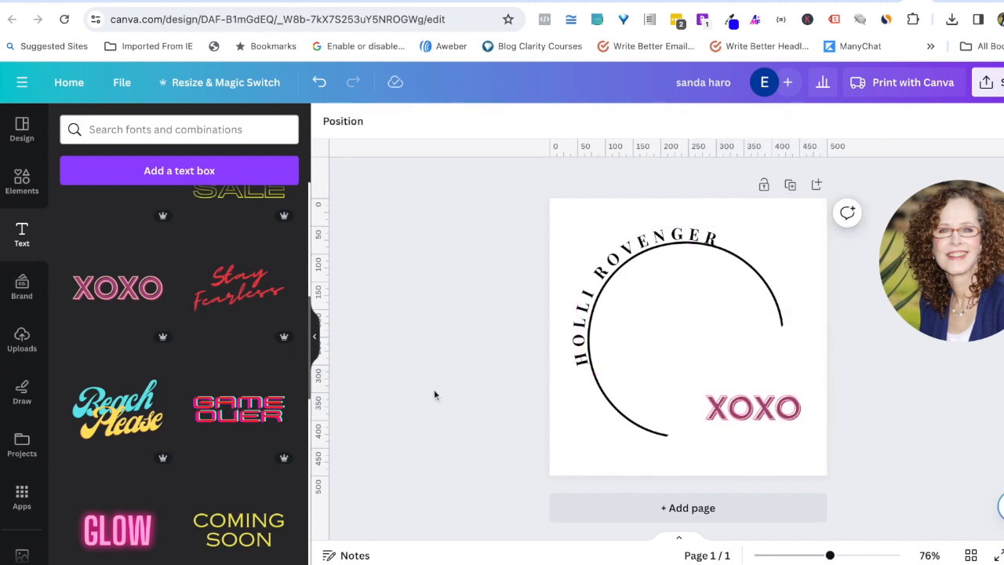
Step: Add a heading text box containing the letter H
{"action": "left_click", "coordinate": [21, 233]}
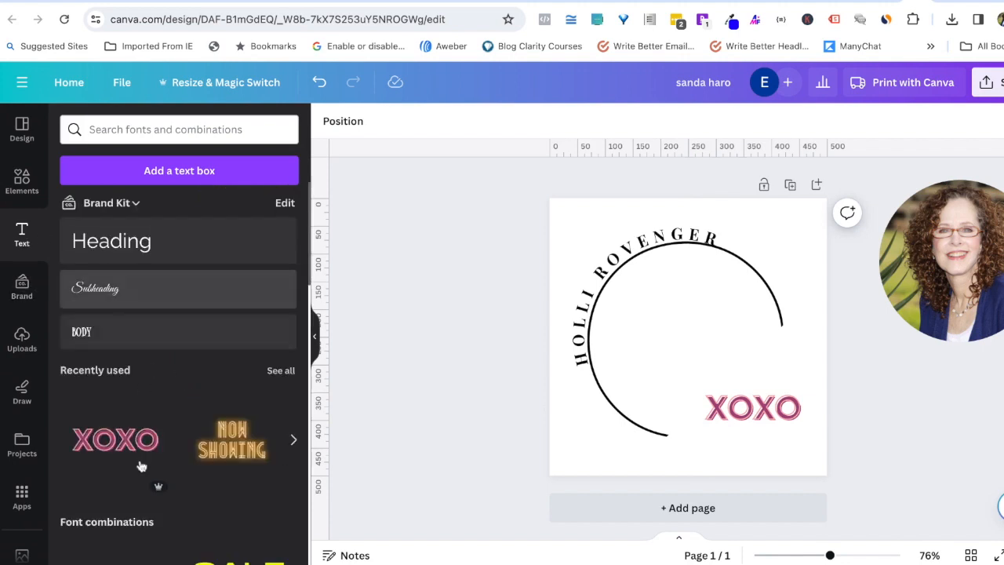
{"action": "scroll", "coordinate": [140, 462], "scroll_direction": "down", "scroll_amount": 10}
{"action": "scroll", "coordinate": [141, 467], "scroll_direction": "down", "scroll_amount": 5}
{"action": "scroll", "coordinate": [165, 468], "scroll_direction": "down", "scroll_amount": 5}
{"action": "scroll", "coordinate": [167, 467], "scroll_direction": "down", "scroll_amount": 3}
{"action": "scroll", "coordinate": [197, 395], "scroll_direction": "up", "scroll_amount": 8}
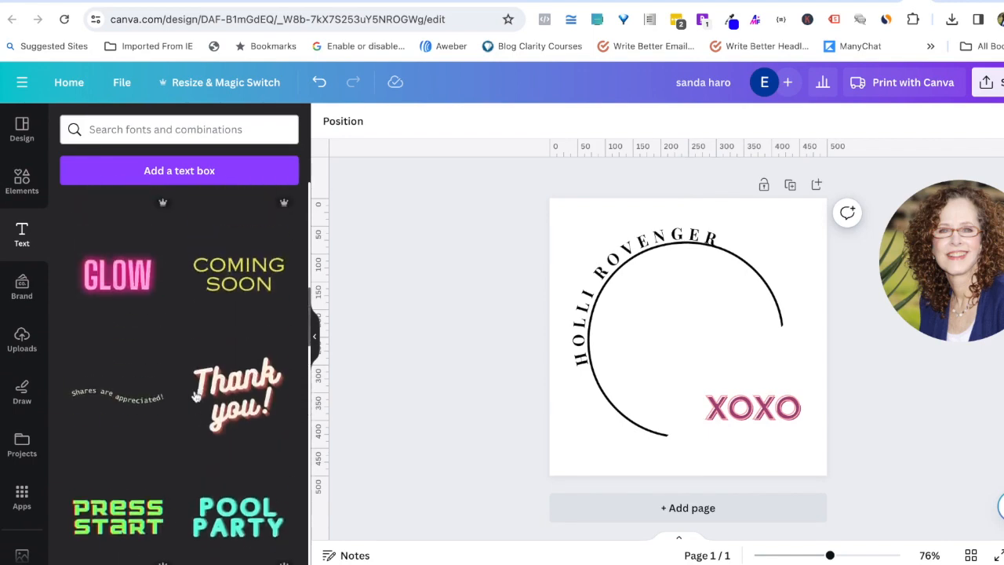
{"action": "scroll", "coordinate": [197, 394], "scroll_direction": "up", "scroll_amount": 10}
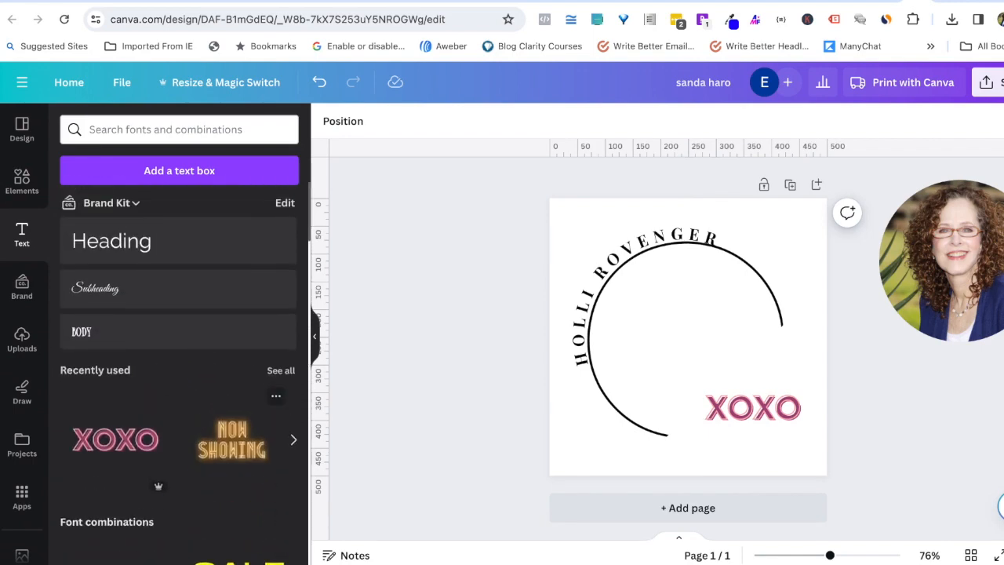
{"action": "scroll", "coordinate": [186, 426], "scroll_direction": "down", "scroll_amount": 2}
{"action": "scroll", "coordinate": [185, 425], "scroll_direction": "up", "scroll_amount": 2}
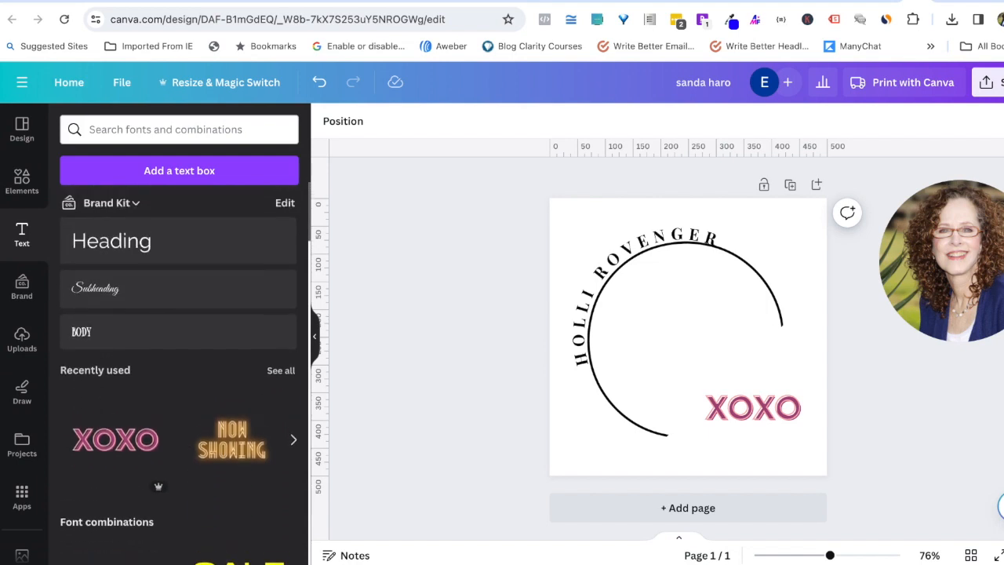
{"action": "left_click", "coordinate": [107, 248]}
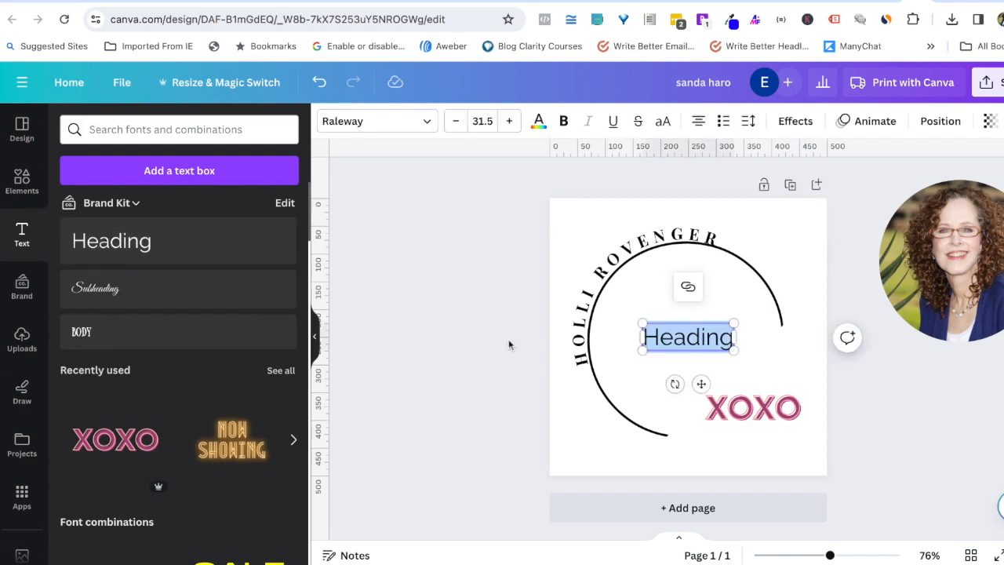
{"action": "type", "text": "H"}
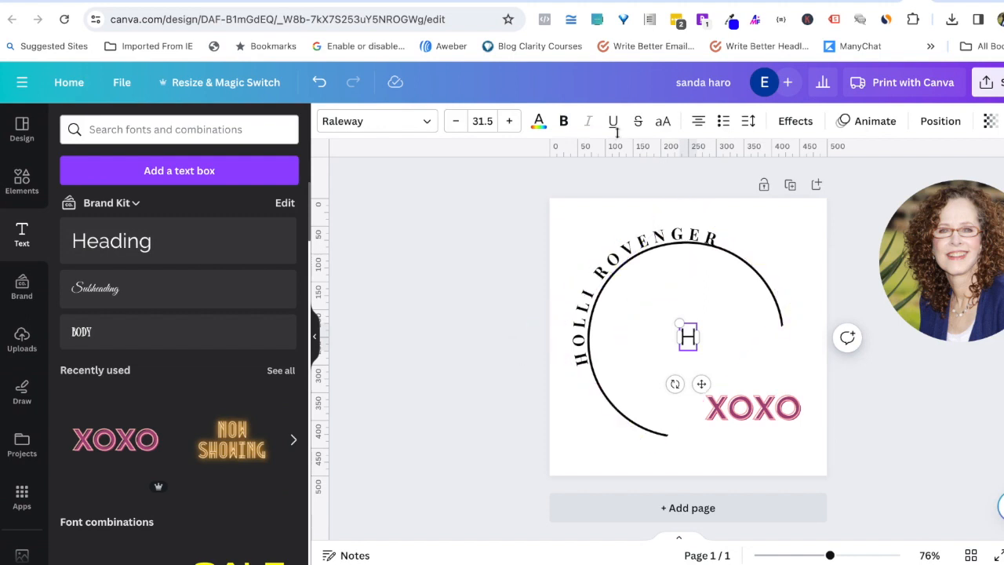
Step: Set the H to font size 96 and move it into the upper left of the circle
{"action": "left_click", "coordinate": [475, 122]}
{"action": "scroll", "coordinate": [482, 392], "scroll_direction": "down", "scroll_amount": 5}
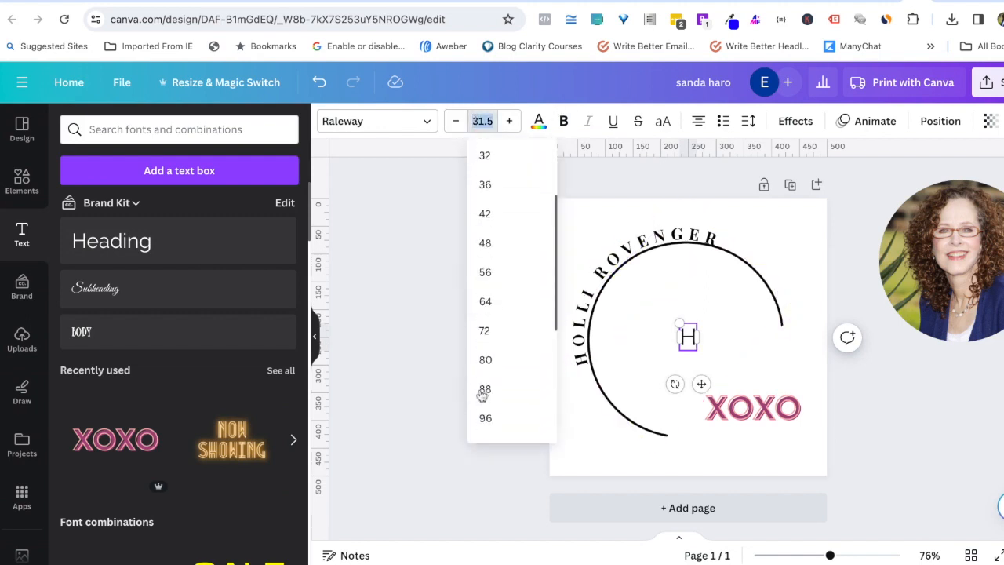
{"action": "left_click", "coordinate": [486, 335]}
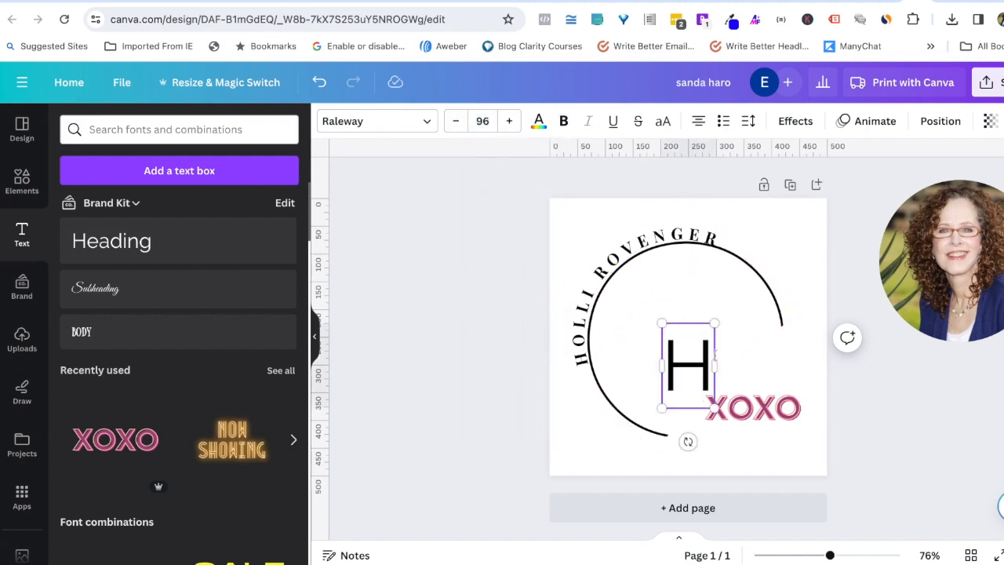
{"action": "left_click", "coordinate": [695, 367]}
{"action": "left_click_drag", "start_coordinate": [695, 367], "coordinate": [706, 383]}
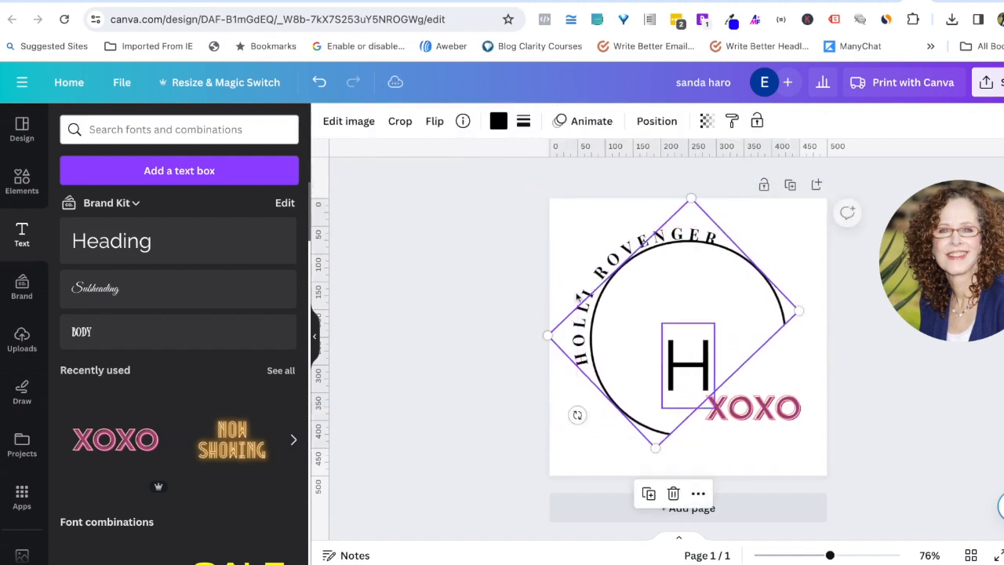
{"action": "left_click", "coordinate": [318, 81]}
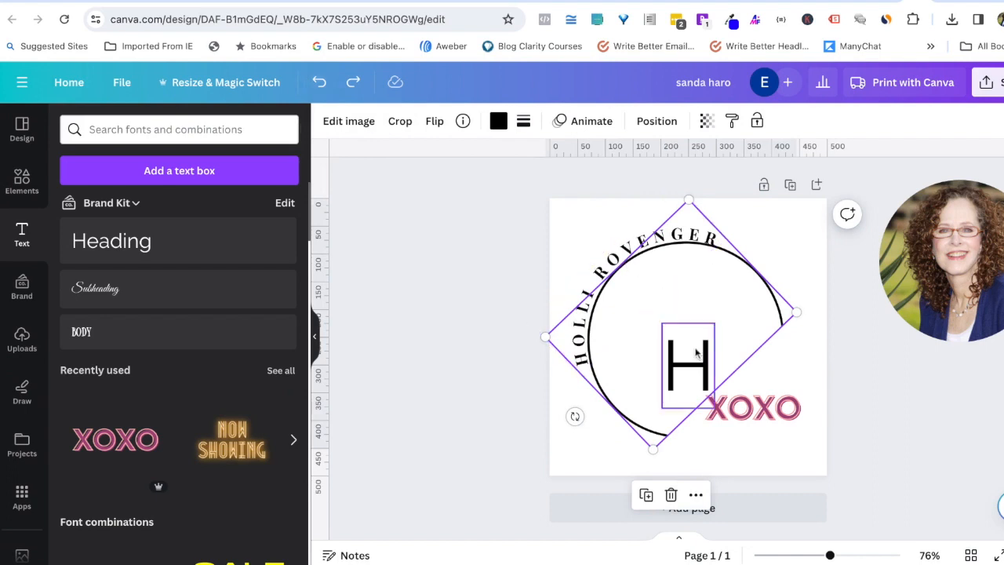
{"action": "left_click", "coordinate": [863, 411]}
{"action": "left_click_drag", "start_coordinate": [687, 364], "coordinate": [654, 317]}
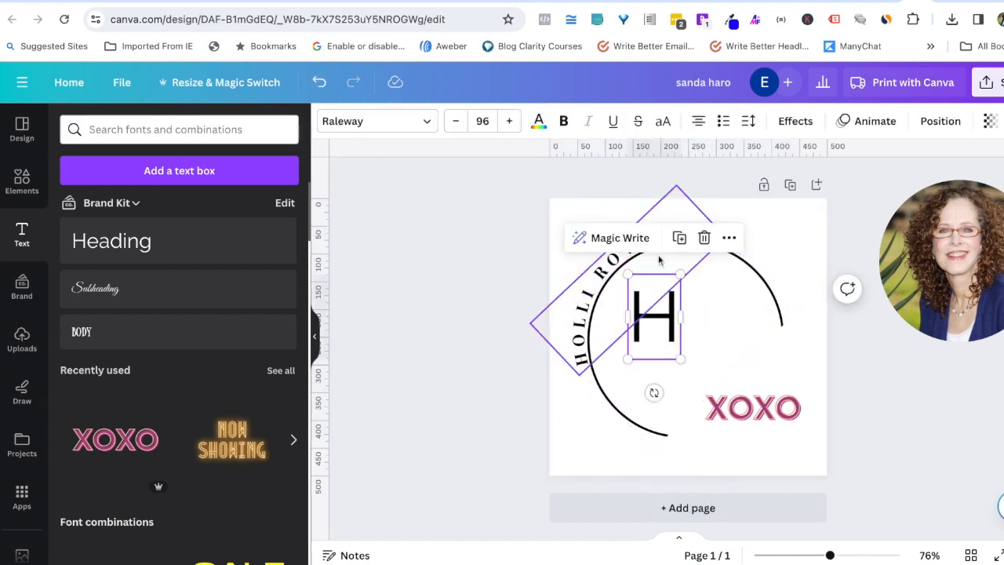
Step: Duplicate the H, offset the copy down-right, and change its letter to R
{"action": "left_click", "coordinate": [679, 238]}
{"action": "left_click_drag", "start_coordinate": [669, 329], "coordinate": [714, 346]}
{"action": "double_click", "coordinate": [708, 347]}
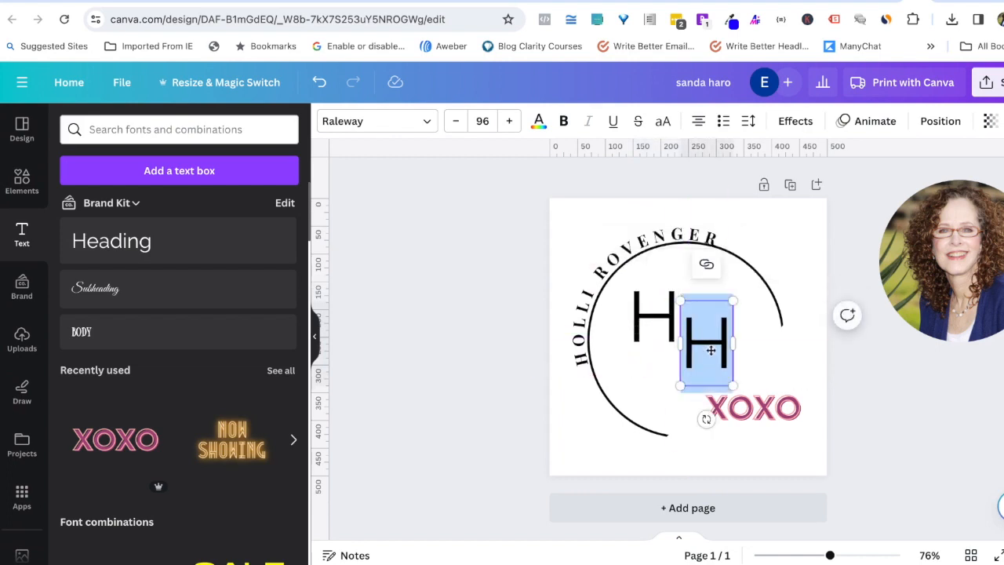
{"action": "type", "text": "R"}
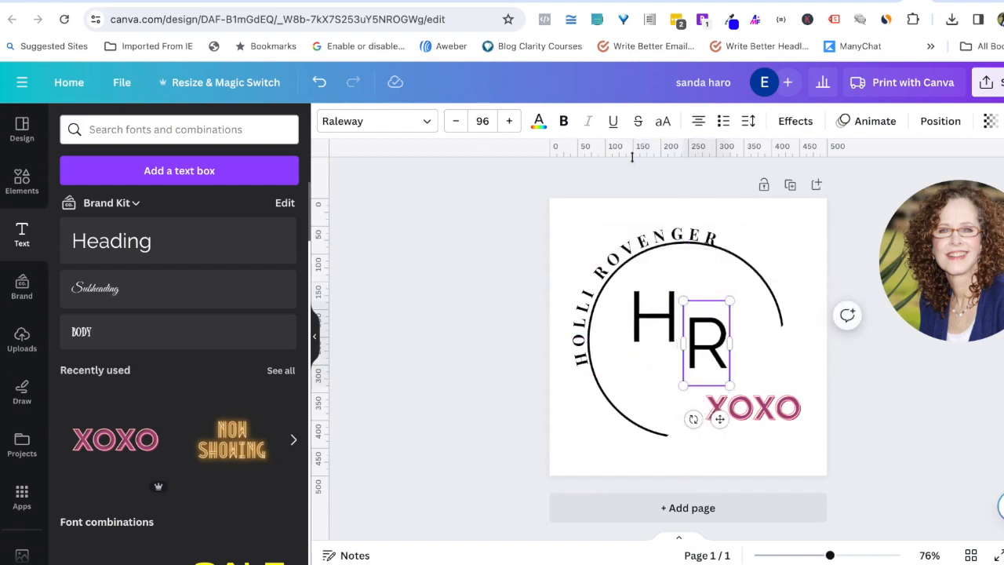
{"action": "left_click", "coordinate": [780, 379]}
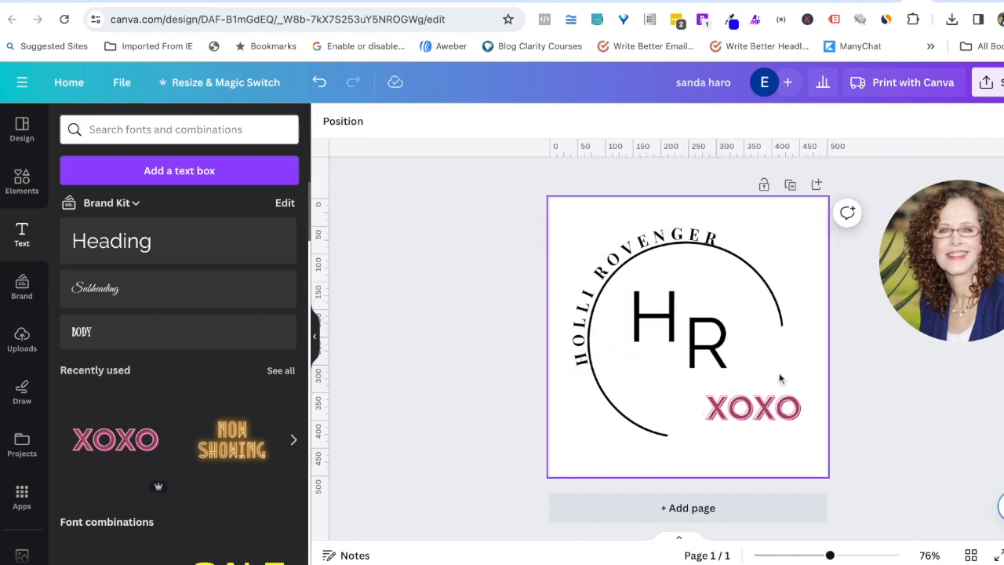
{"action": "left_click", "coordinate": [662, 313]}
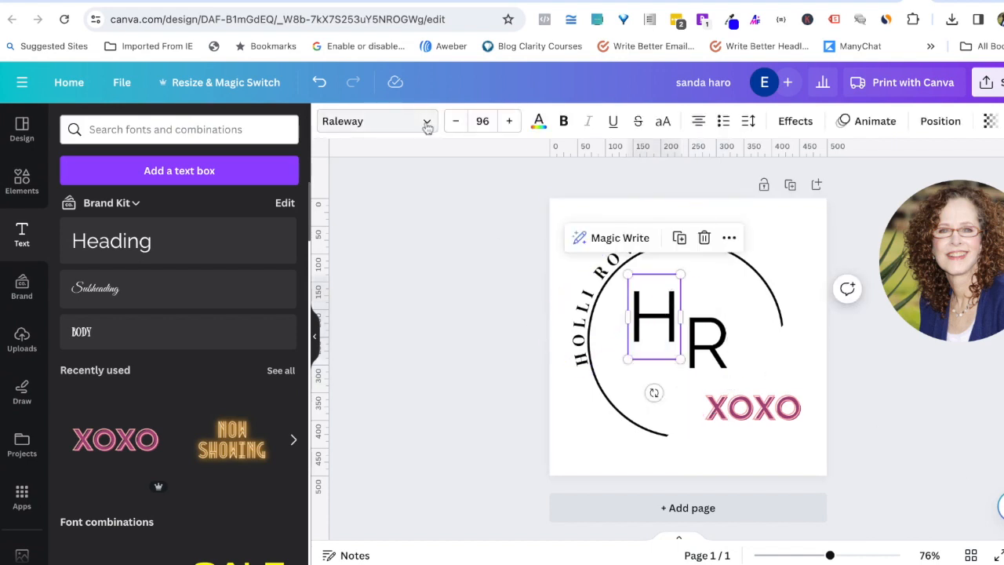
Step: Search the H's font list for 'Sc' to show script typefaces like Kaushan Script
{"action": "left_click", "coordinate": [367, 129]}
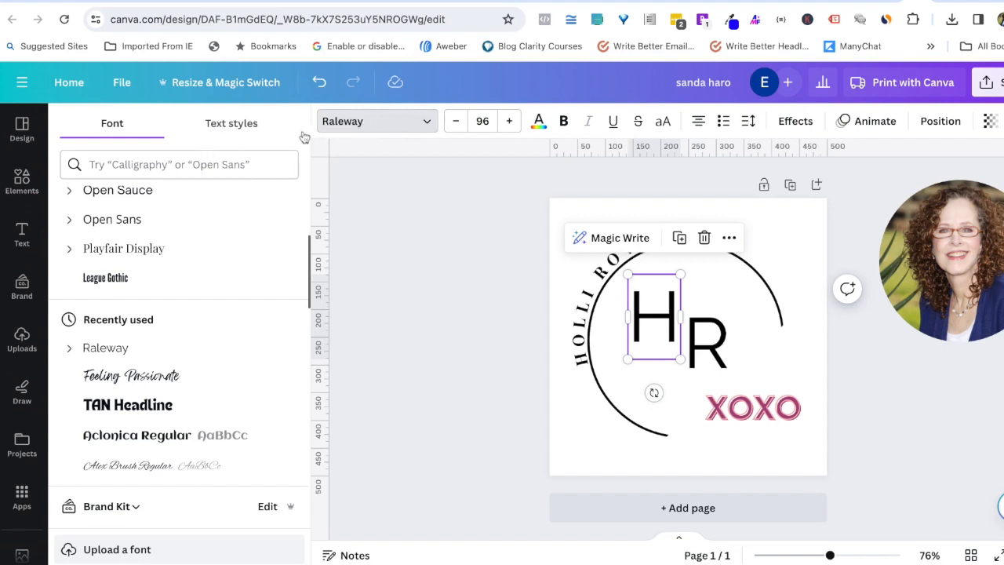
{"action": "left_click", "coordinate": [145, 163]}
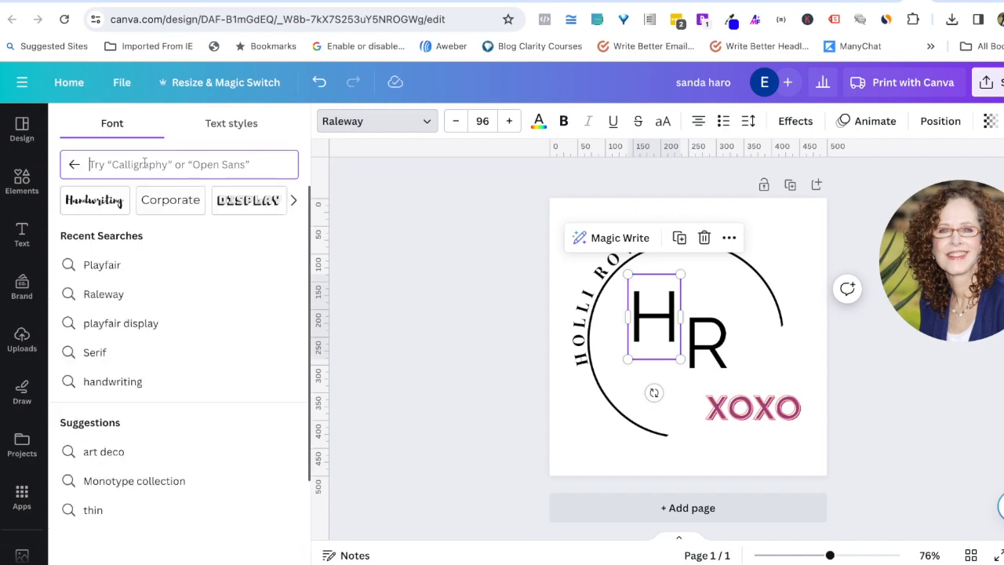
{"action": "type", "text": "Script"}
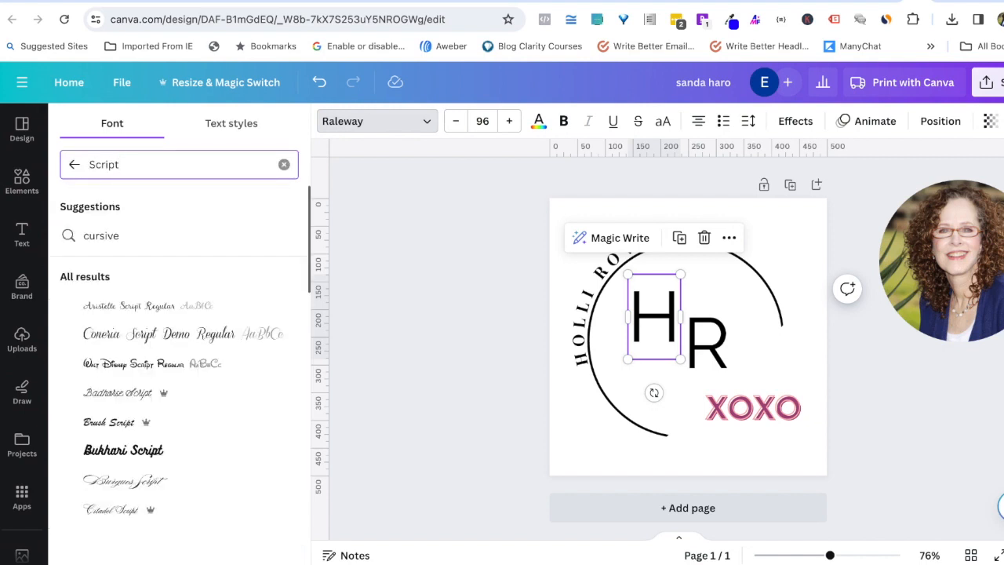
{"action": "scroll", "coordinate": [136, 415], "scroll_direction": "down", "scroll_amount": 3}
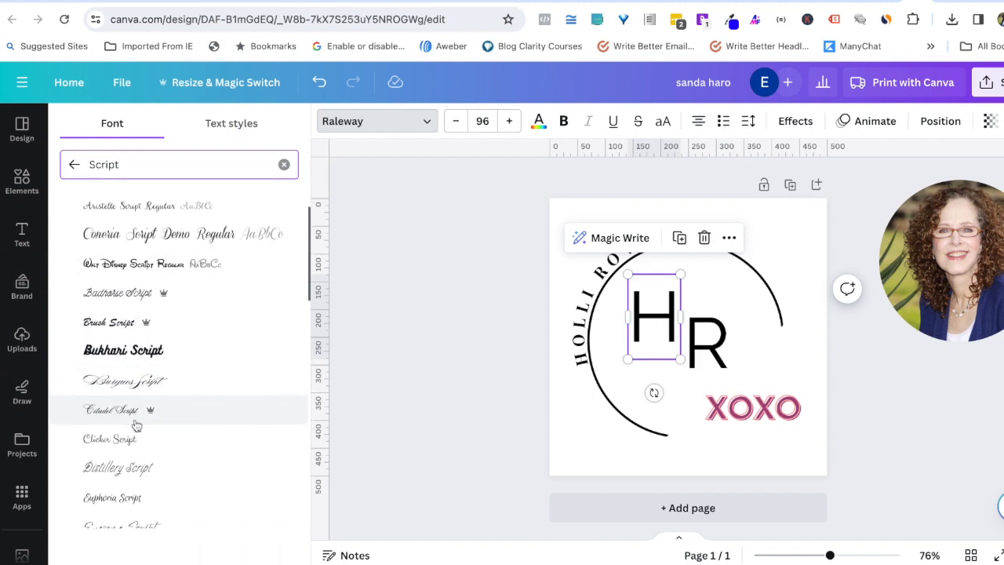
{"action": "scroll", "coordinate": [137, 424], "scroll_direction": "down", "scroll_amount": 5}
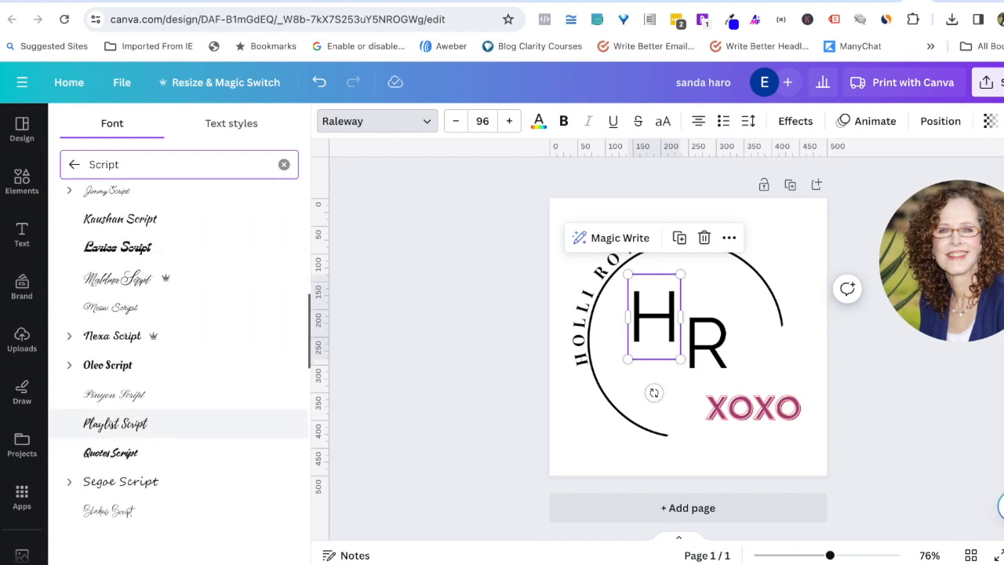
{"action": "mouse_move", "coordinate": [153, 339]}
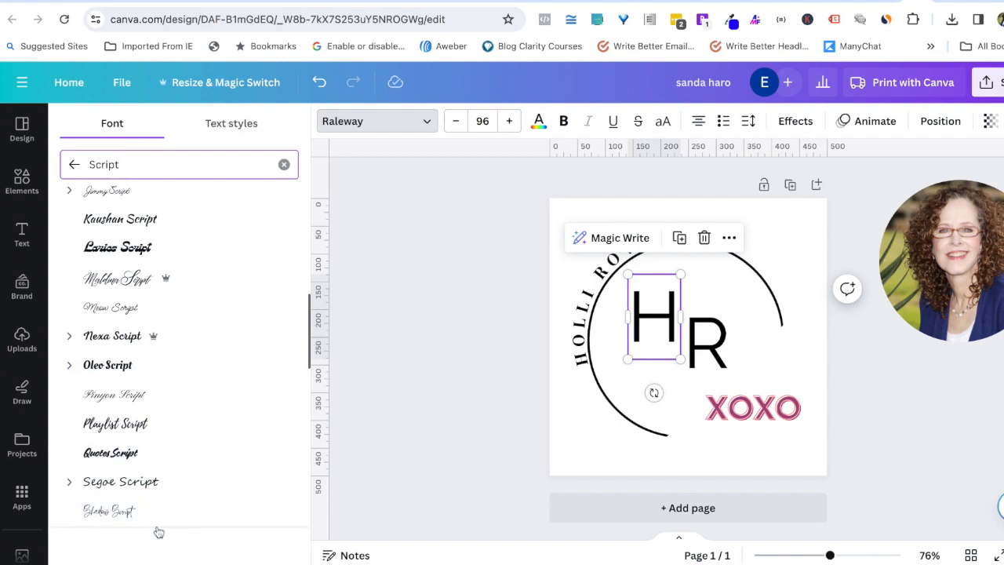
Step: Set both H and R to Pinyon Script and enlarge them
{"action": "left_click", "coordinate": [128, 398]}
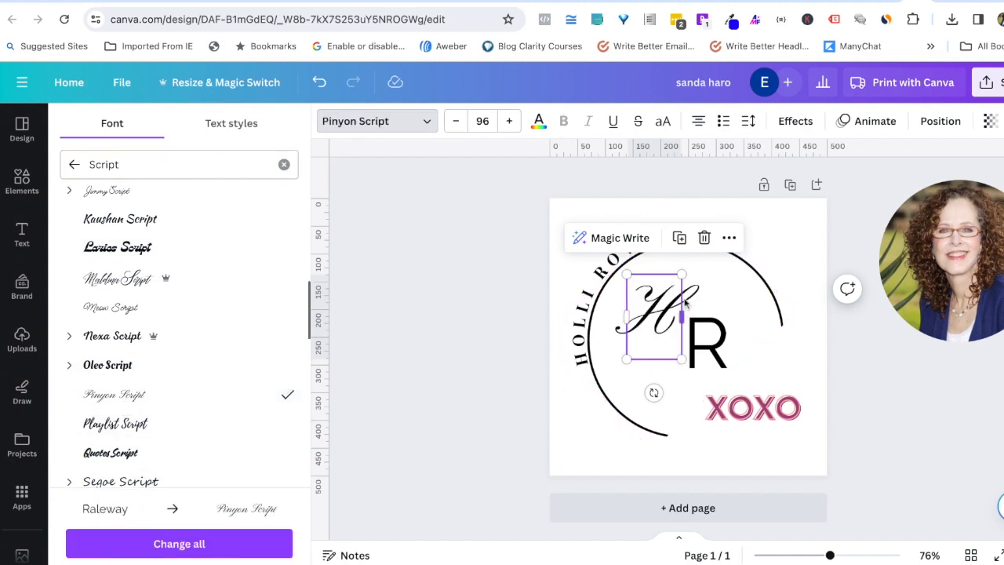
{"action": "left_click_drag", "start_coordinate": [682, 276], "coordinate": [698, 248]}
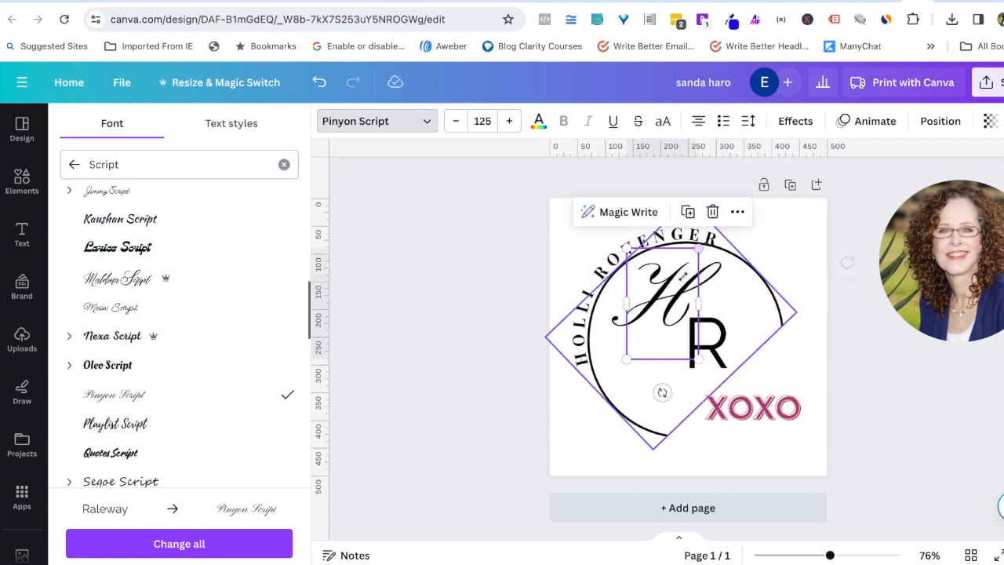
{"action": "left_click_drag", "start_coordinate": [627, 359], "coordinate": [610, 385]}
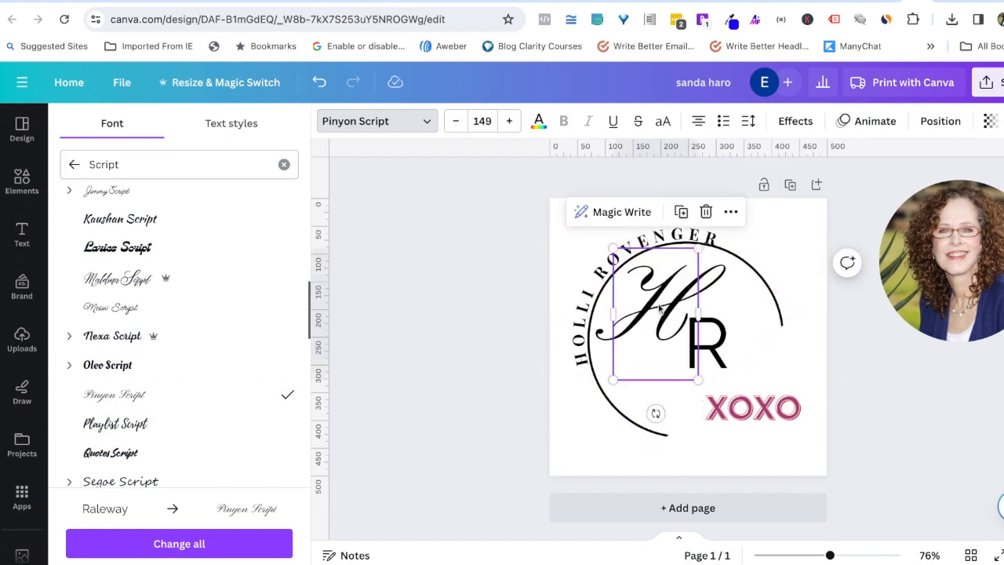
{"action": "left_click", "coordinate": [721, 345]}
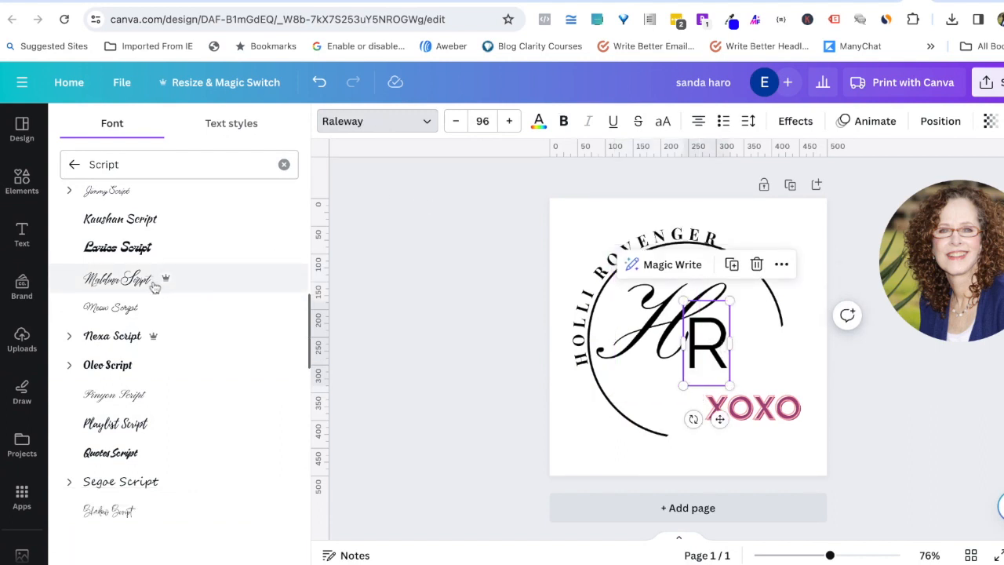
{"action": "left_click", "coordinate": [135, 396]}
{"action": "left_click_drag", "start_coordinate": [731, 386], "coordinate": [766, 442]}
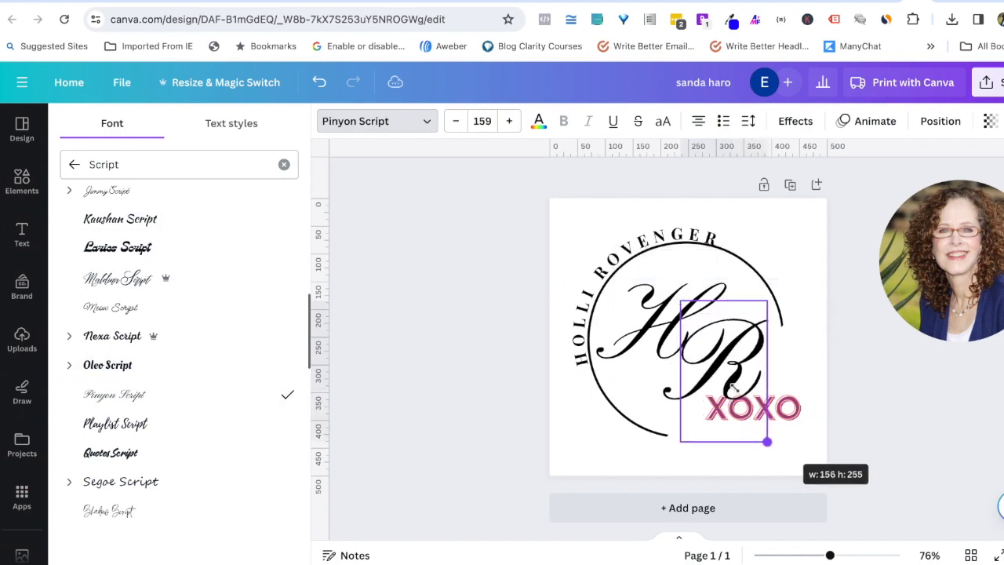
Step: Shrink the pink XOXO text to 22.4 and tuck it into the lower right
{"action": "left_click", "coordinate": [894, 430]}
{"action": "left_click", "coordinate": [894, 430]}
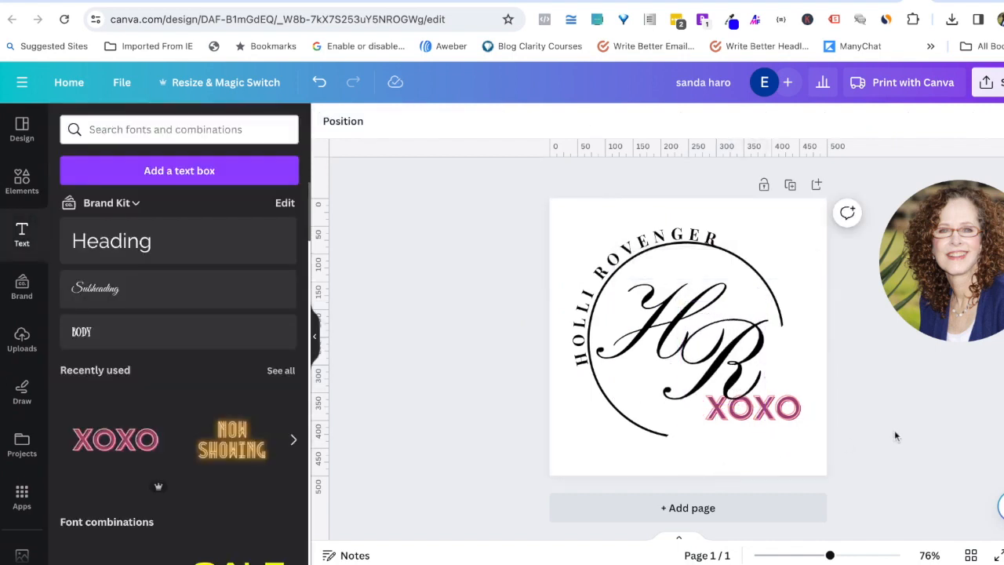
{"action": "left_click_drag", "start_coordinate": [784, 403], "coordinate": [741, 432]}
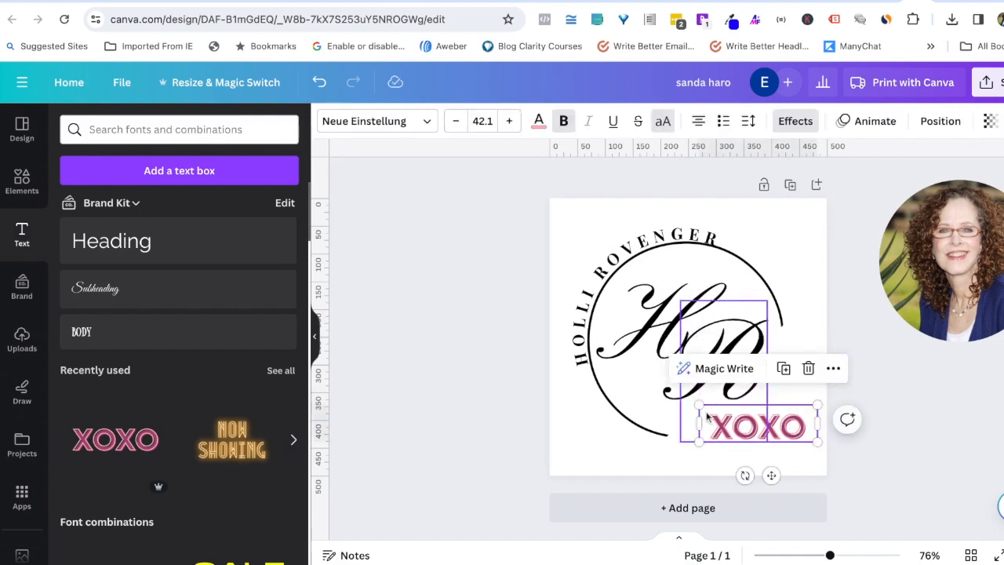
{"action": "mouse_move", "coordinate": [698, 404]}
{"action": "left_mouse_down"}
{"action": "mouse_move", "coordinate": [755, 422]}
{"action": "mouse_move", "coordinate": [700, 405]}
{"action": "left_mouse_up"}
{"action": "left_click", "coordinate": [928, 424]}
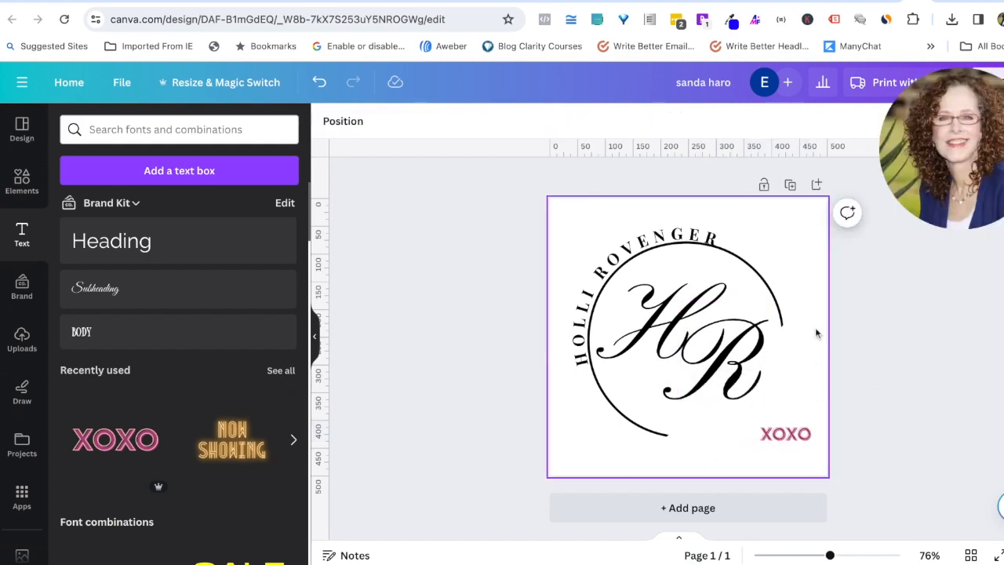
{"action": "left_click", "coordinate": [22, 195]}
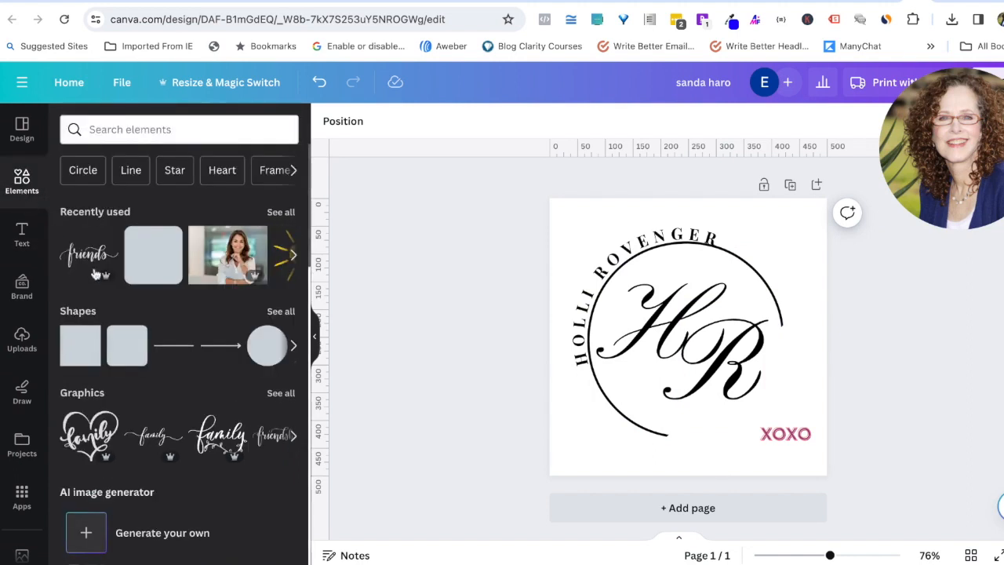
Step: Search elements for 'flowers border' and browse all its Graphics results
{"action": "left_click", "coordinate": [135, 125]}
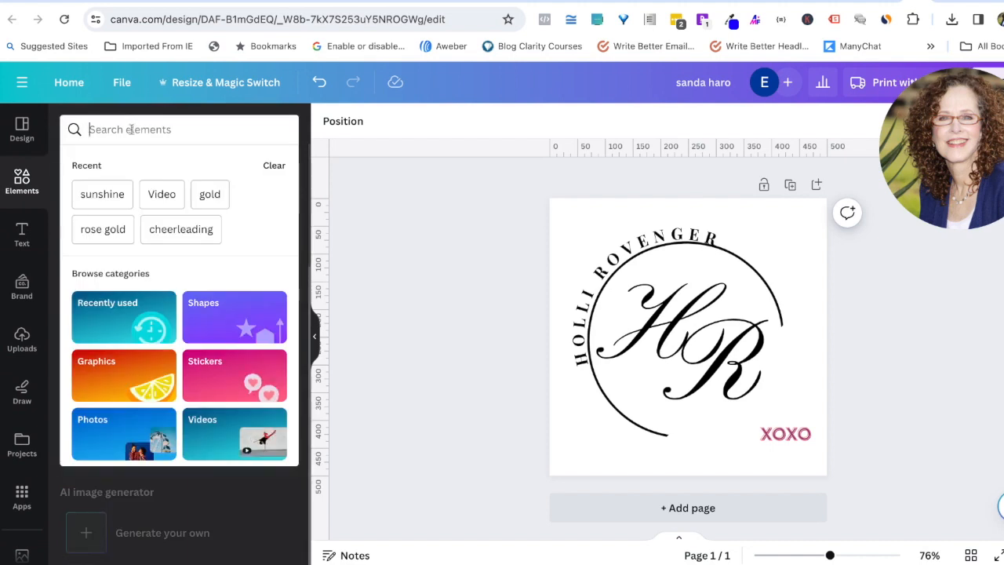
{"action": "type", "text": "flowers"}
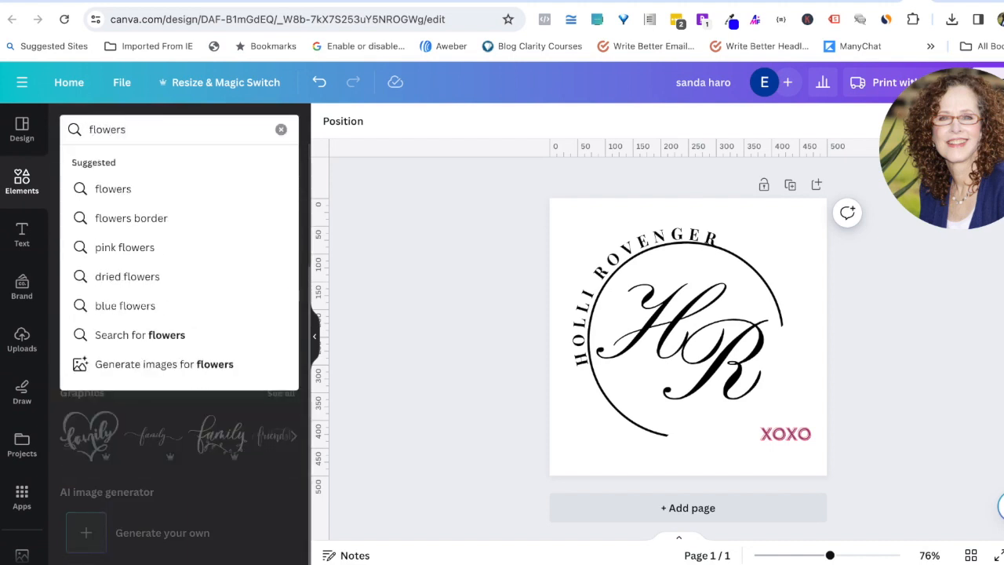
{"action": "left_click", "coordinate": [153, 219]}
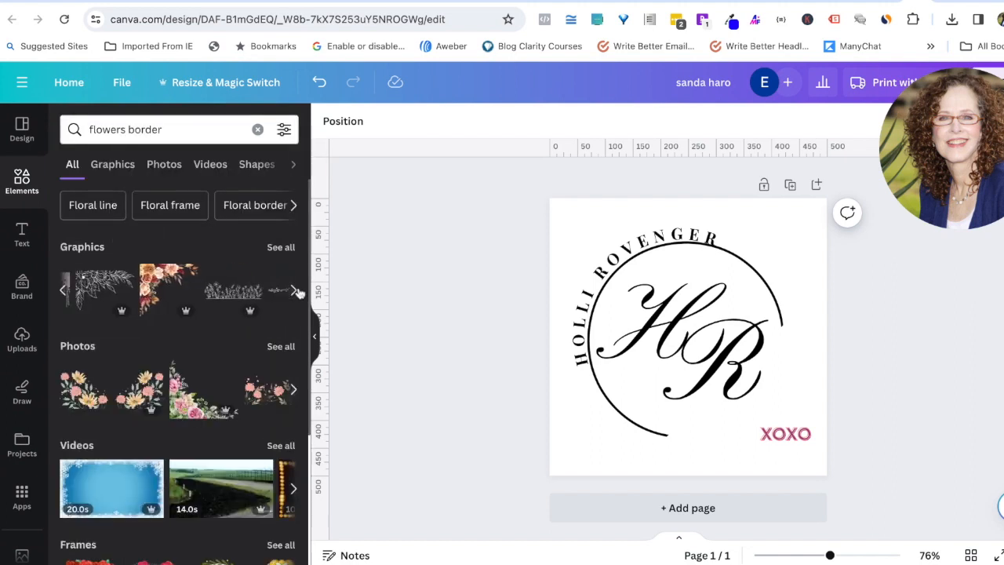
{"action": "left_click", "coordinate": [291, 250]}
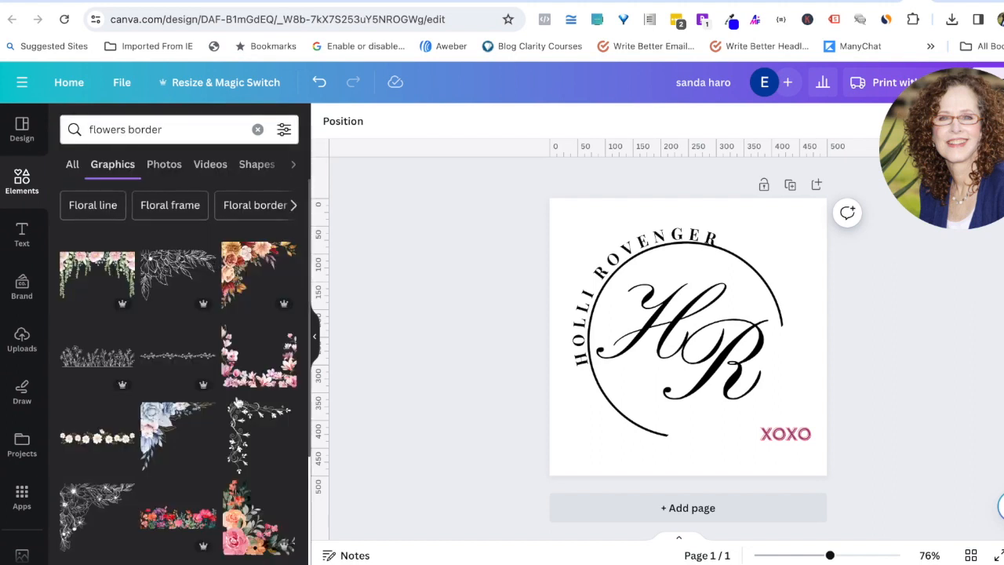
{"action": "scroll", "coordinate": [213, 466], "scroll_direction": "down", "scroll_amount": 2}
{"action": "scroll", "coordinate": [214, 465], "scroll_direction": "down", "scroll_amount": 5}
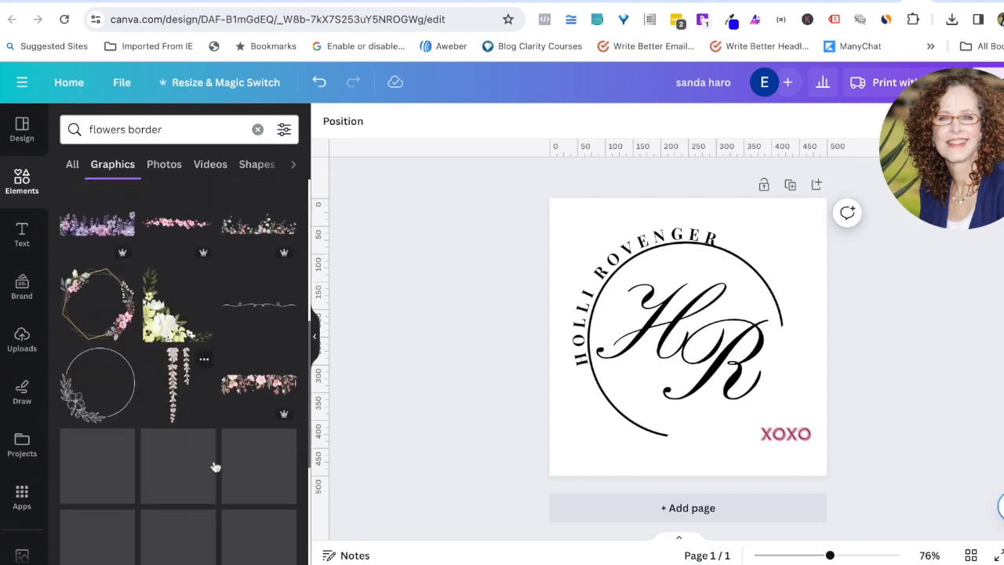
{"action": "scroll", "coordinate": [213, 465], "scroll_direction": "down", "scroll_amount": 1}
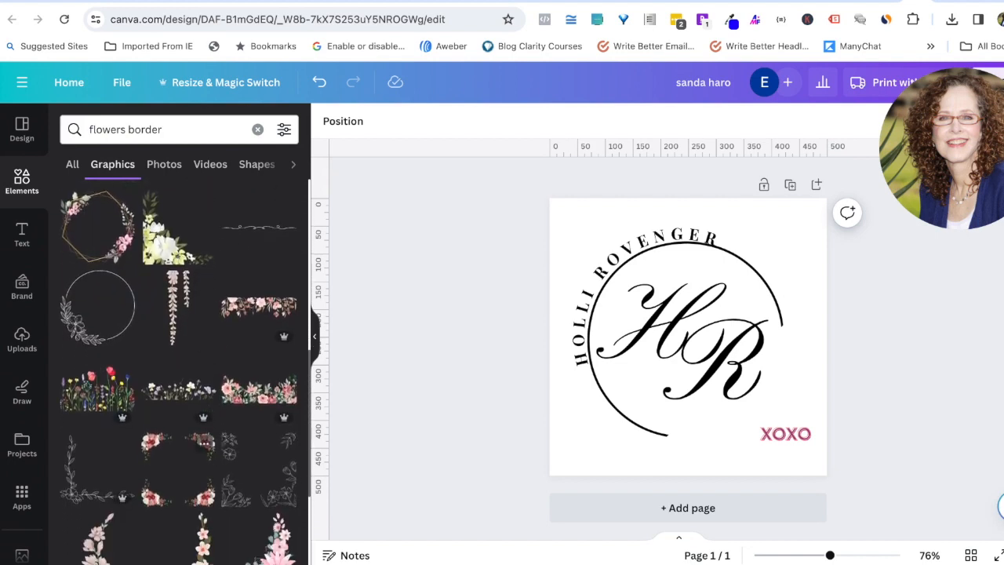
{"action": "scroll", "coordinate": [187, 372], "scroll_direction": "down", "scroll_amount": 1}
{"action": "scroll", "coordinate": [253, 422], "scroll_direction": "down", "scroll_amount": 3}
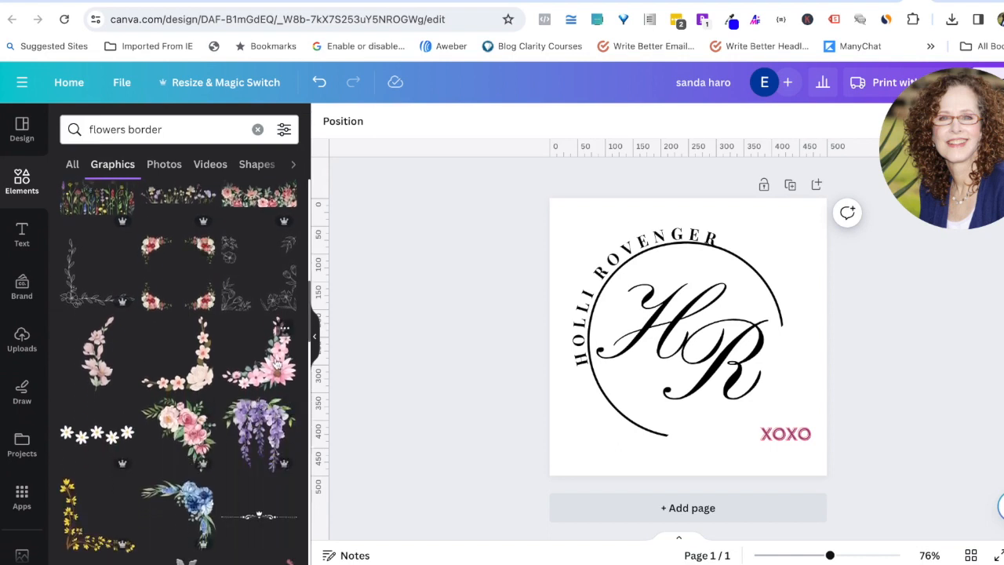
Step: Add the pink daisy corner graphic, shrink it, and place it at the ring's lower right
{"action": "left_click", "coordinate": [276, 365]}
{"action": "left_click_drag", "start_coordinate": [796, 225], "coordinate": [744, 280]}
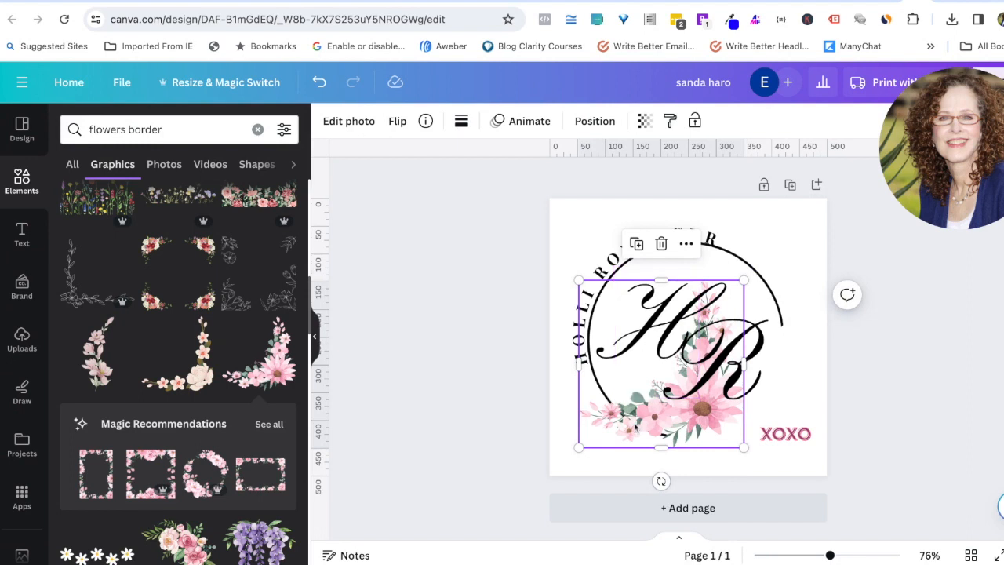
{"action": "left_click_drag", "start_coordinate": [599, 444], "coordinate": [672, 465]}
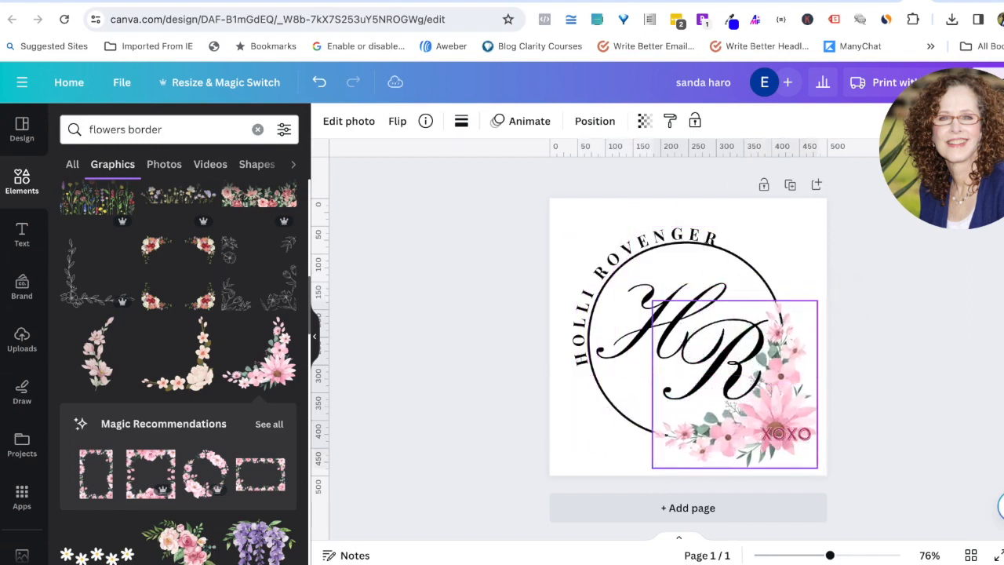
Step: Delete the XOXO text and nudge the R slightly upward
{"action": "left_click", "coordinate": [798, 443]}
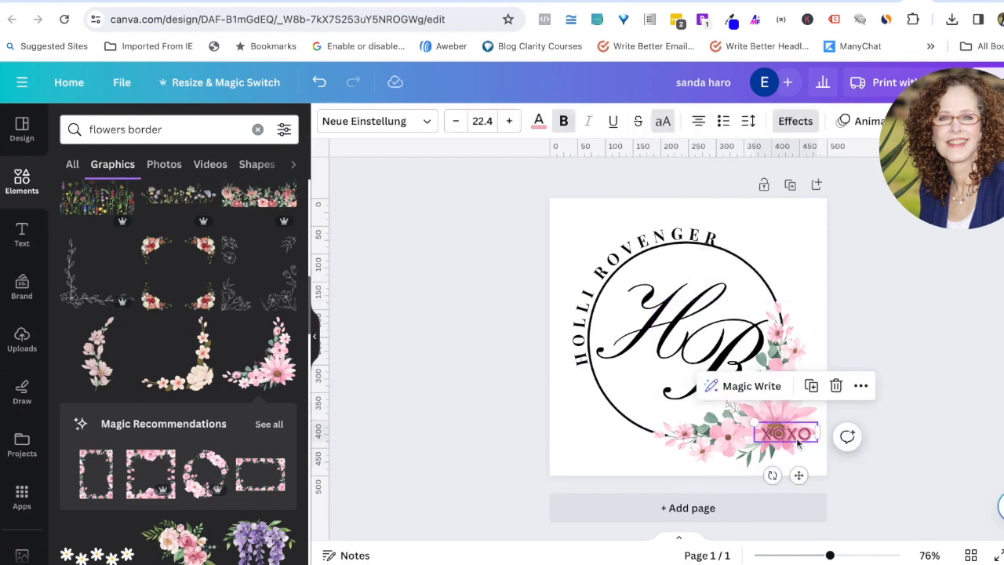
{"action": "key", "text": "Delete"}
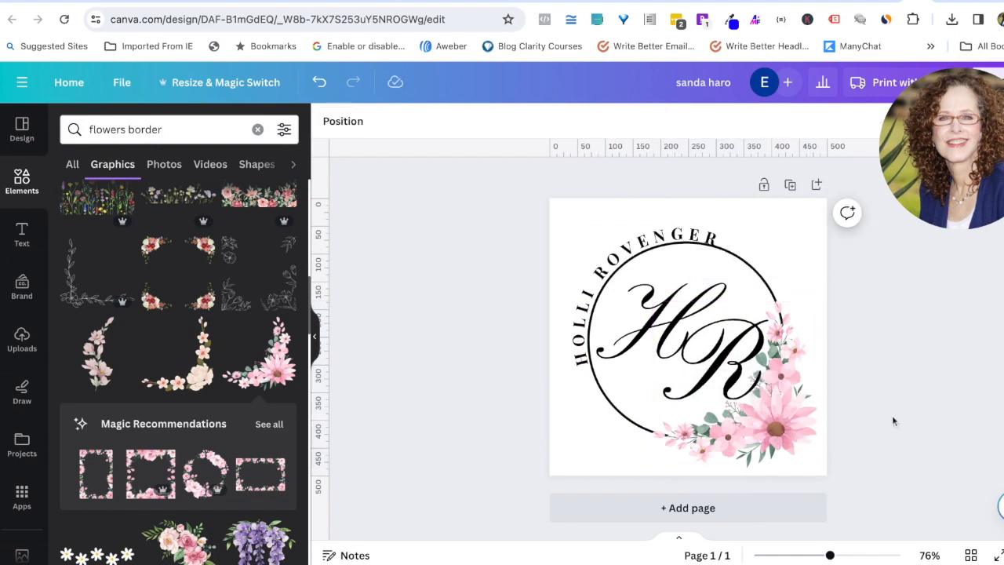
{"action": "left_click", "coordinate": [673, 324]}
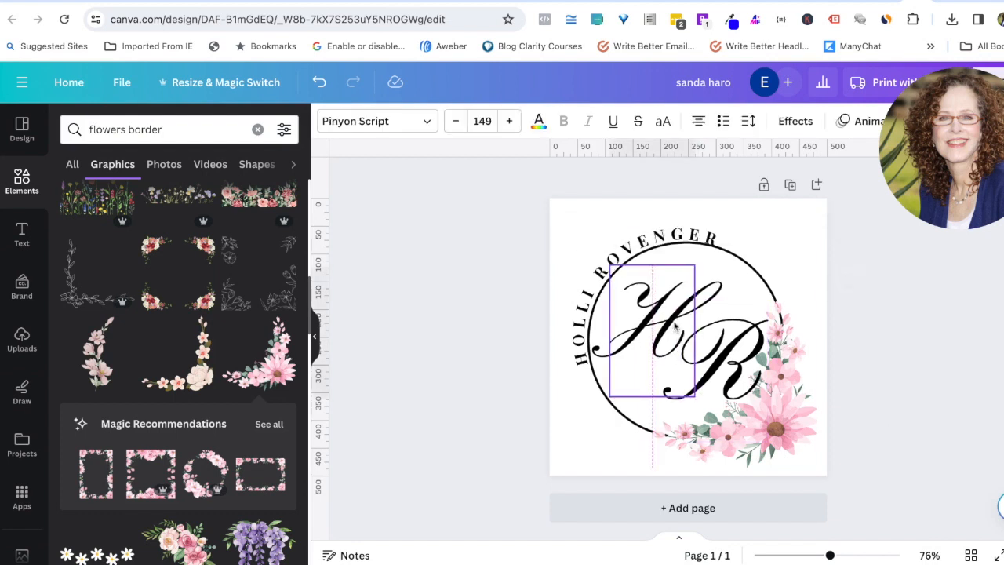
{"action": "left_click", "coordinate": [728, 361]}
{"action": "left_click_drag", "start_coordinate": [727, 361], "coordinate": [729, 357]}
{"action": "left_click", "coordinate": [851, 383]}
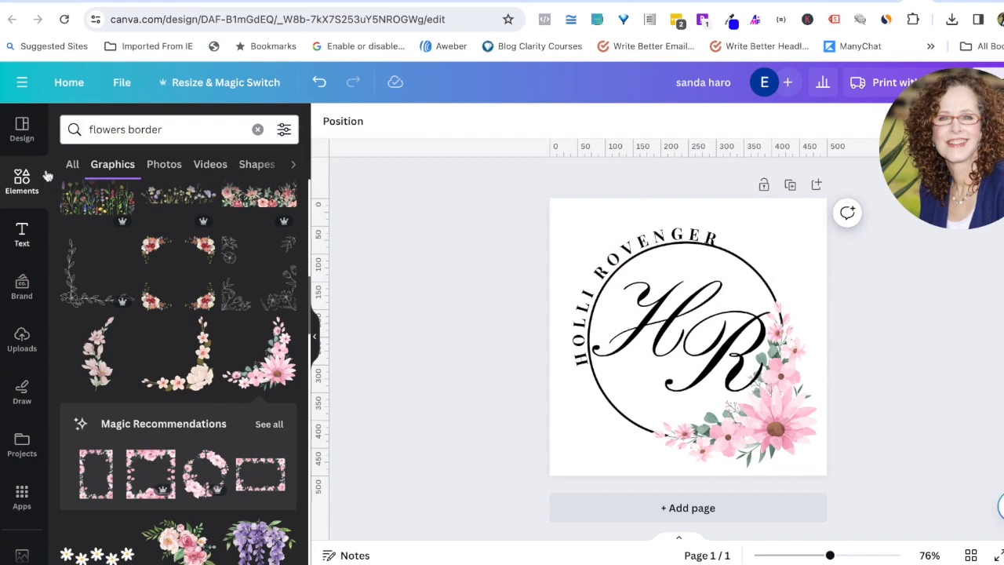
Step: Duplicate page 1 so the floral HR logo also appears on page 2
{"action": "left_click", "coordinate": [22, 127]}
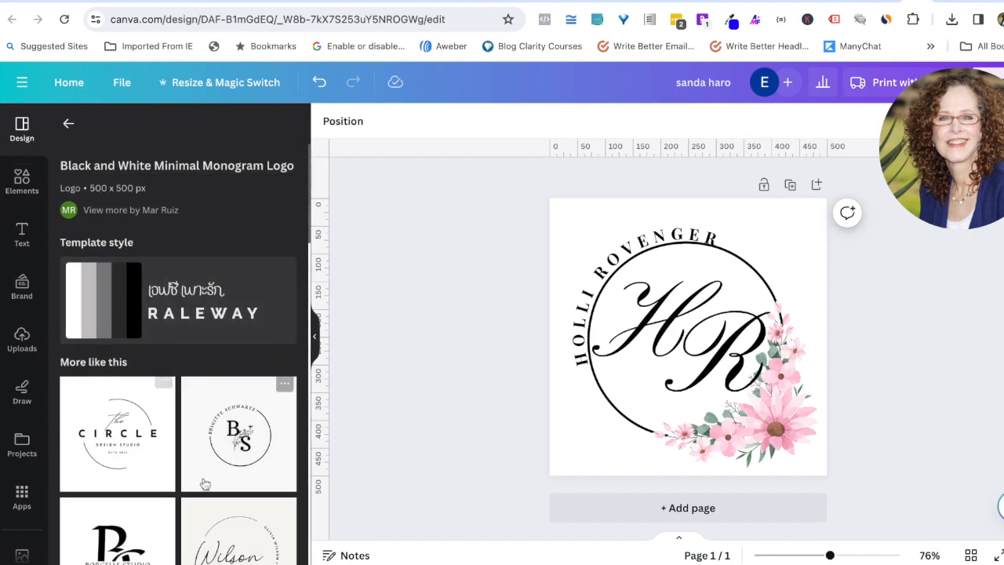
{"action": "scroll", "coordinate": [279, 499], "scroll_direction": "down", "scroll_amount": 1}
{"action": "scroll", "coordinate": [280, 500], "scroll_direction": "down", "scroll_amount": 2}
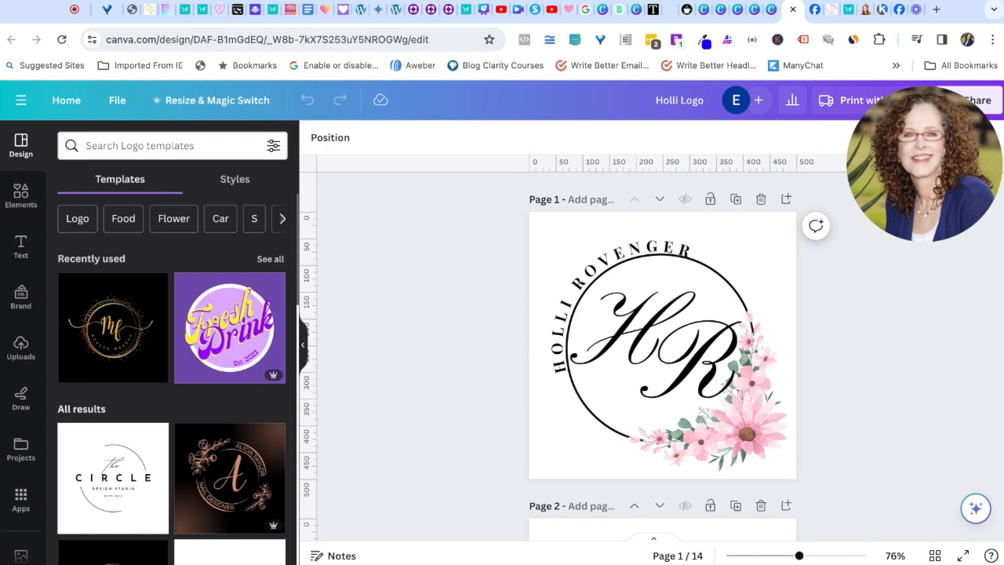
{"action": "left_click", "coordinate": [738, 200]}
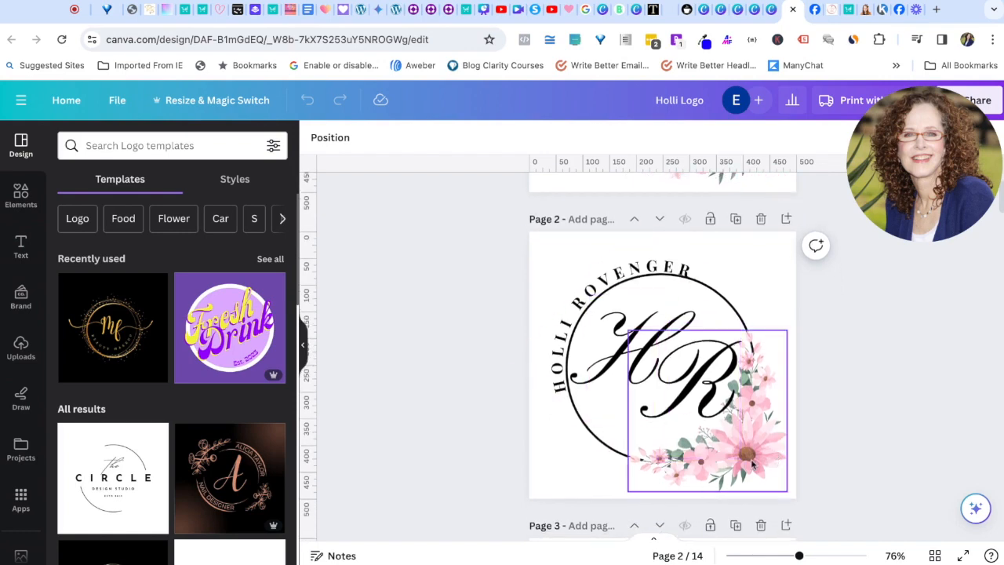
Step: Colour the script H and R letters on page 2 dark blue
{"action": "left_click", "coordinate": [663, 270]}
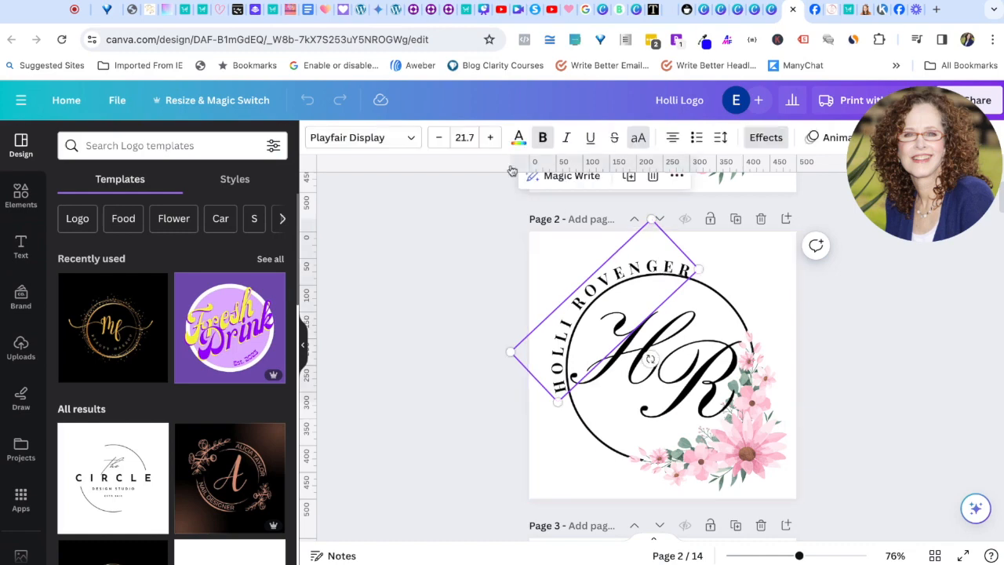
{"action": "left_click", "coordinate": [518, 140]}
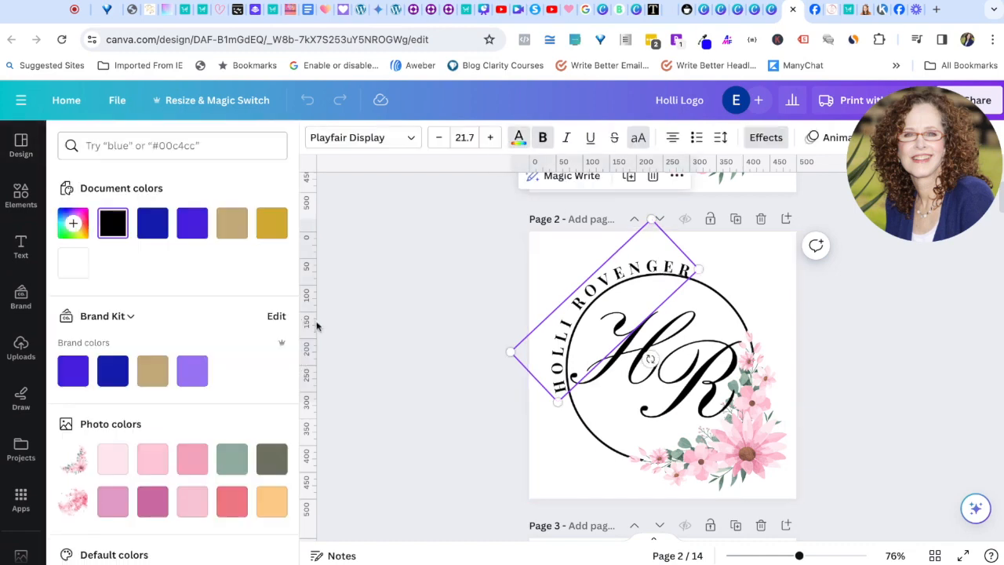
{"action": "left_click", "coordinate": [114, 376]}
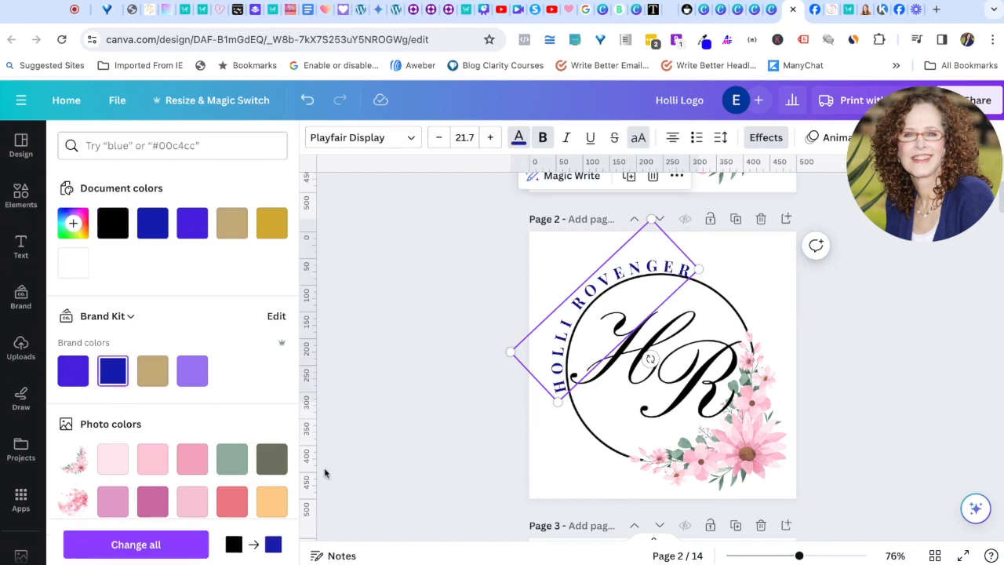
{"action": "left_click", "coordinate": [684, 403]}
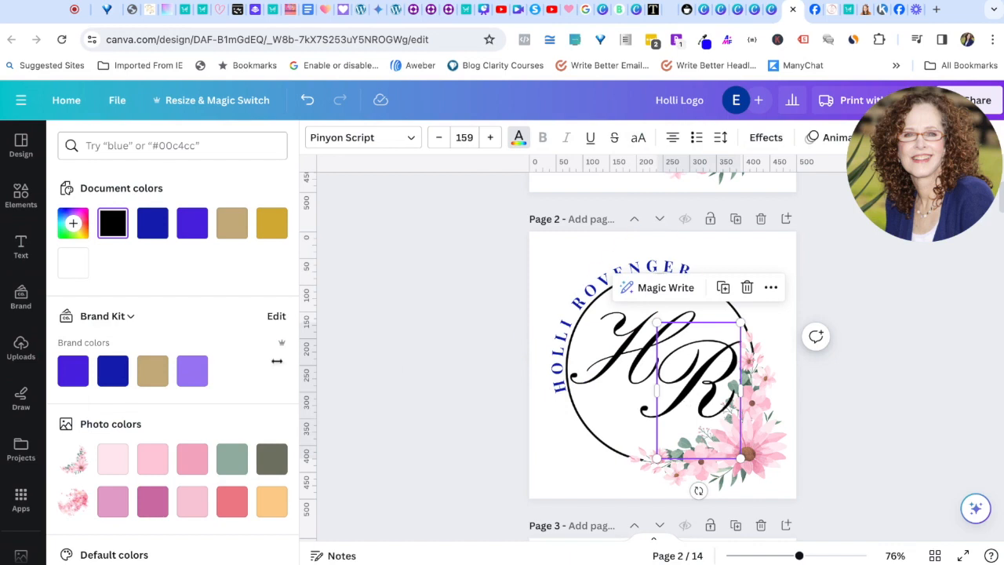
{"action": "left_click", "coordinate": [112, 371]}
{"action": "left_click", "coordinate": [611, 369]}
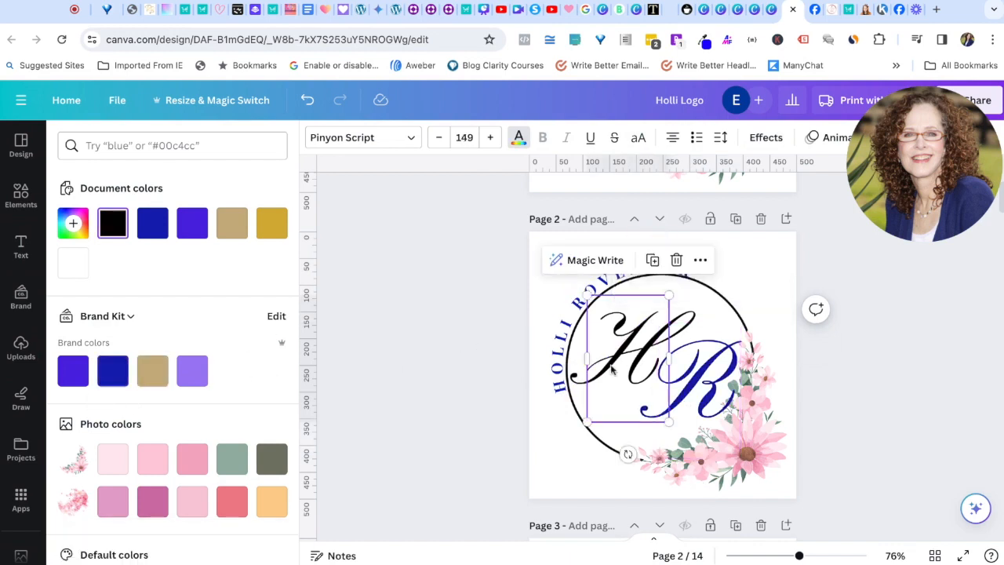
{"action": "left_click", "coordinate": [112, 371]}
{"action": "left_click", "coordinate": [415, 405]}
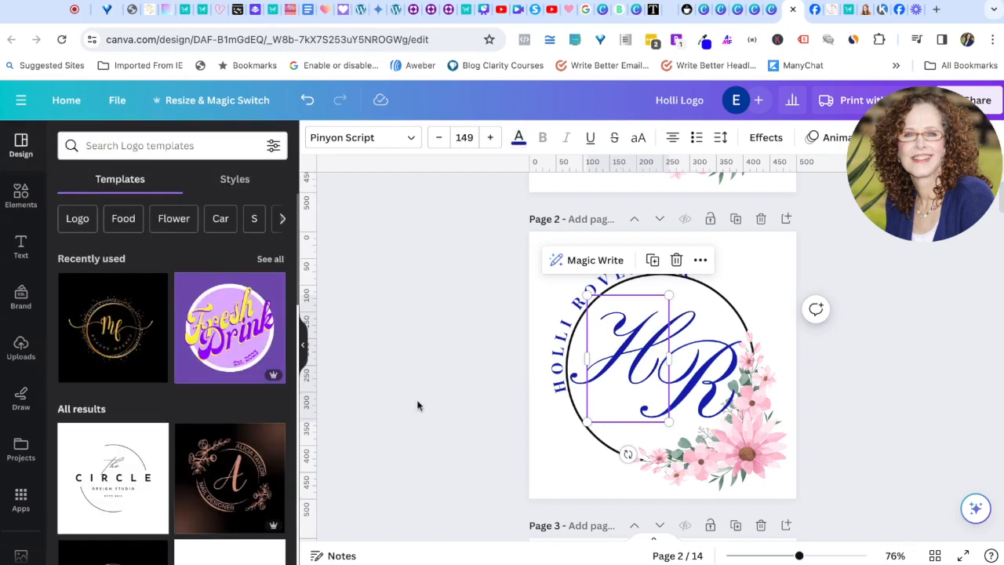
{"action": "left_click", "coordinate": [416, 395]}
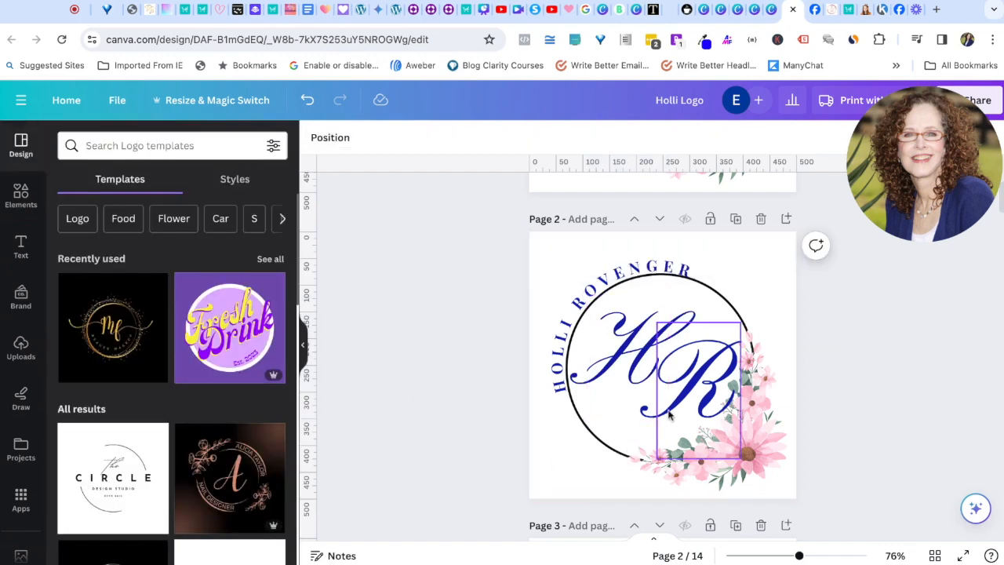
Step: Nudge the R left and the H slightly right so the letters overlap
{"action": "left_click", "coordinate": [637, 377]}
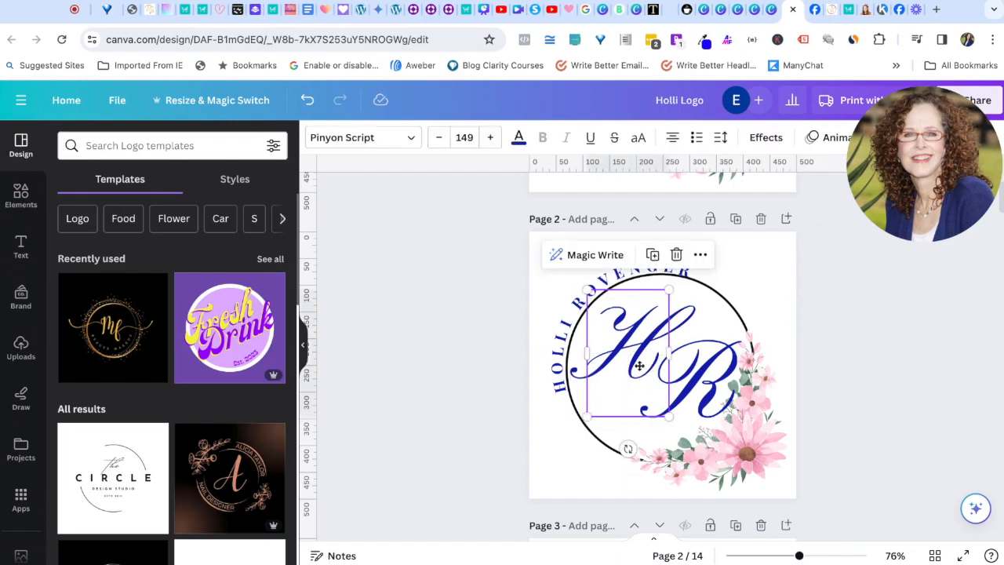
{"action": "left_click_drag", "start_coordinate": [701, 394], "coordinate": [692, 393]}
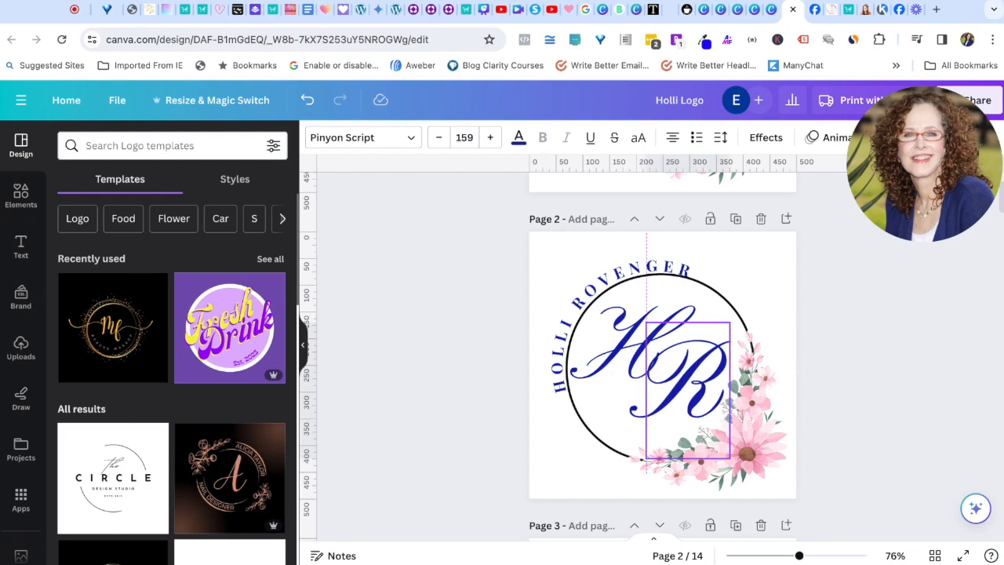
{"action": "left_click", "coordinate": [605, 377]}
{"action": "left_click_drag", "start_coordinate": [605, 376], "coordinate": [611, 376]}
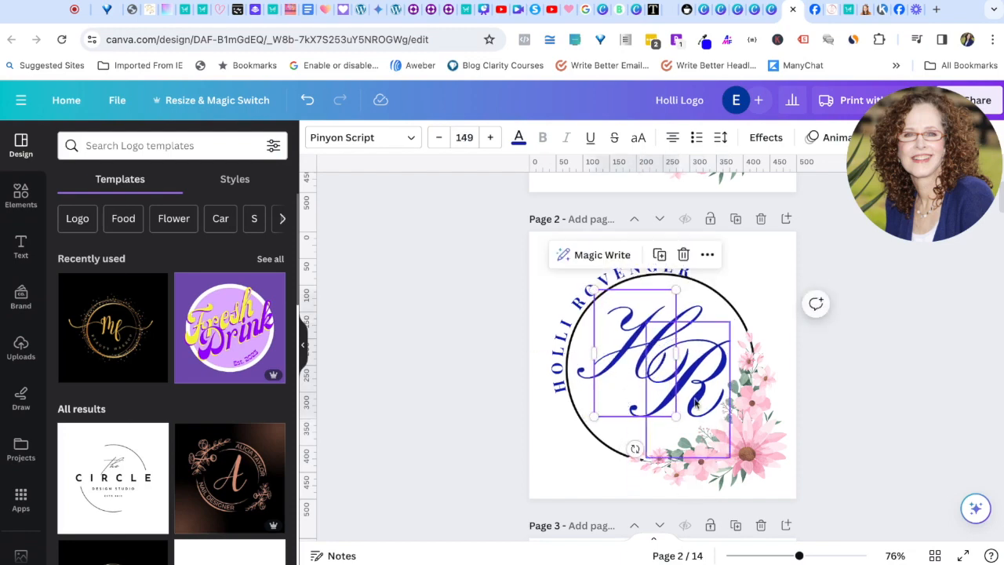
{"action": "left_click", "coordinate": [822, 412]}
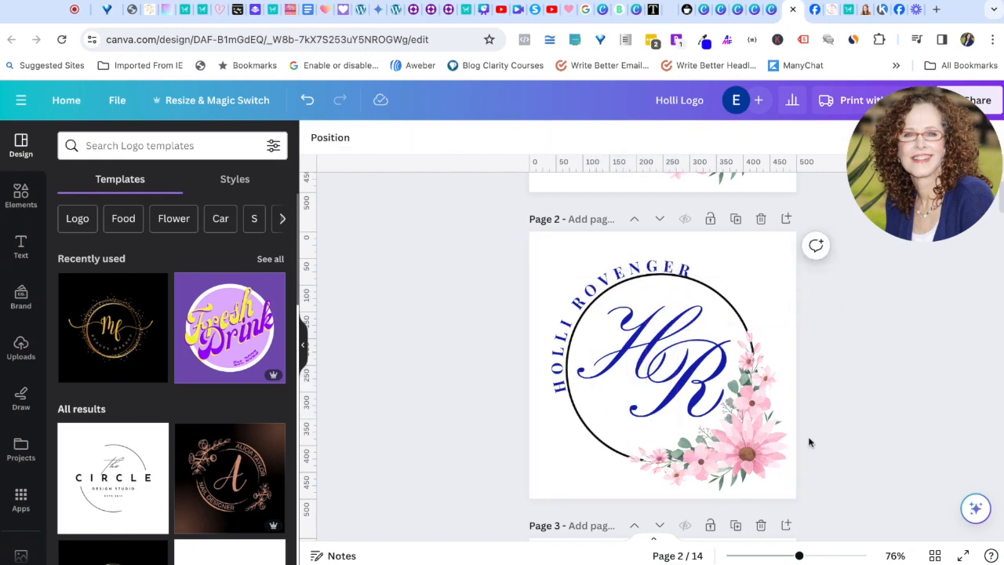
Step: Apply the Amethyst filter to page 2's flower graphic, turning it lavender purple
{"action": "left_click", "coordinate": [736, 447]}
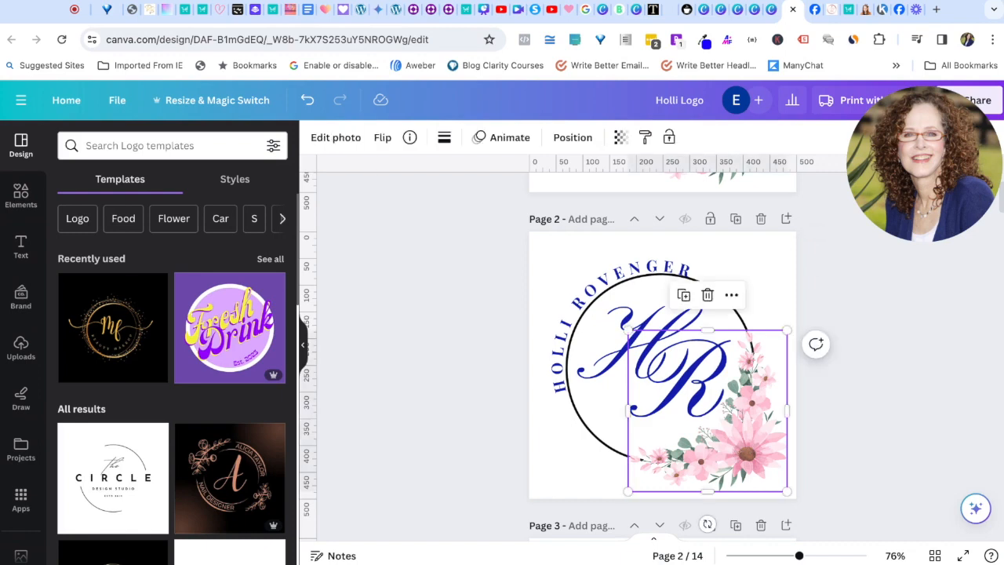
{"action": "left_click", "coordinate": [332, 138]}
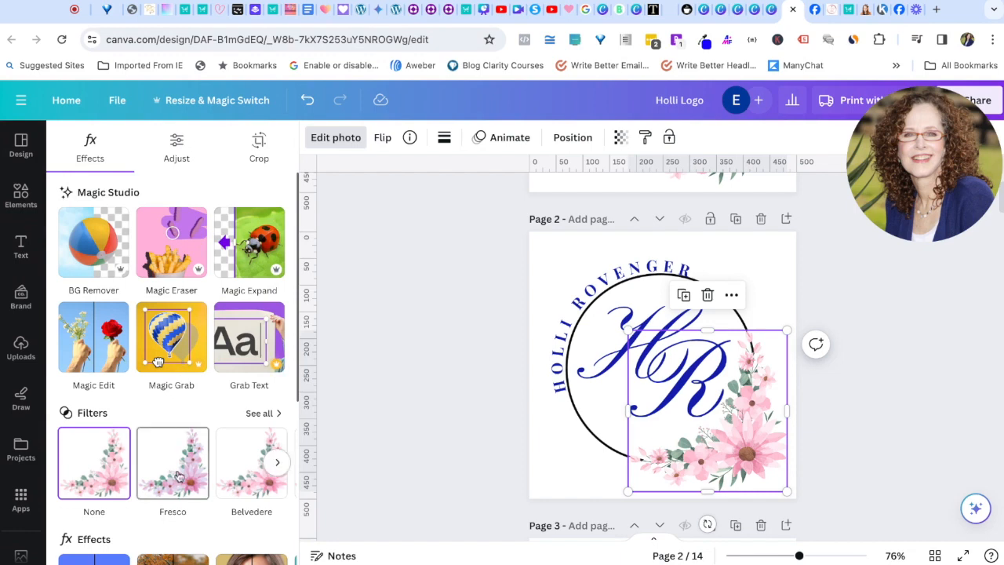
{"action": "left_click", "coordinate": [260, 414]}
{"action": "scroll", "coordinate": [242, 409], "scroll_direction": "down", "scroll_amount": 5}
{"action": "scroll", "coordinate": [241, 408], "scroll_direction": "down", "scroll_amount": 5}
{"action": "scroll", "coordinate": [241, 392], "scroll_direction": "down", "scroll_amount": 5}
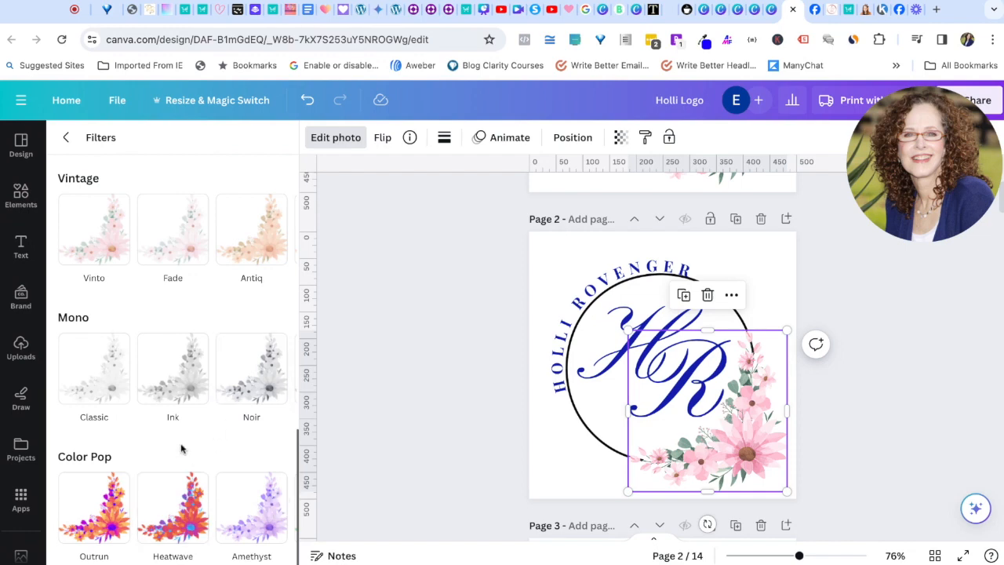
{"action": "left_click", "coordinate": [101, 511]}
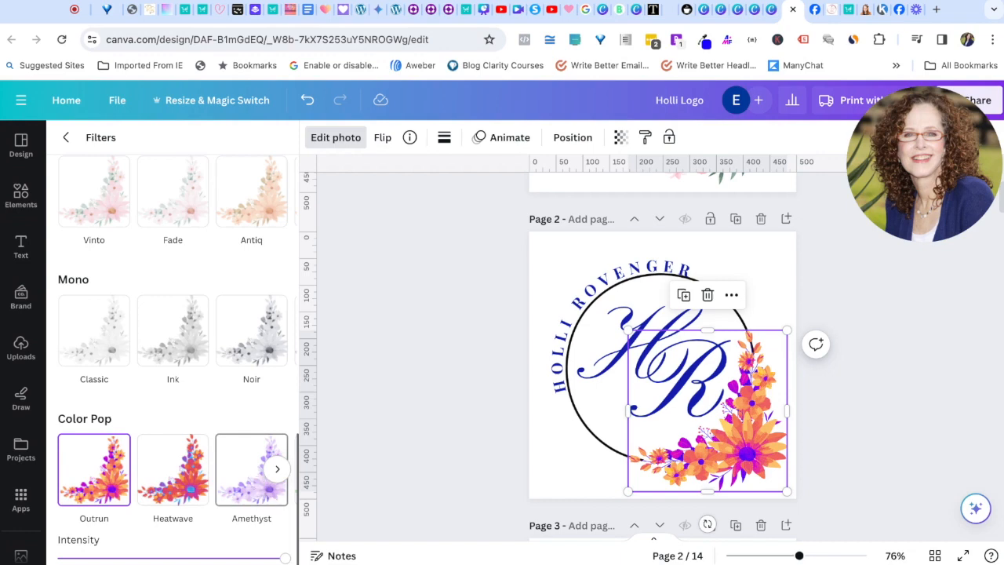
{"action": "left_click", "coordinate": [251, 470]}
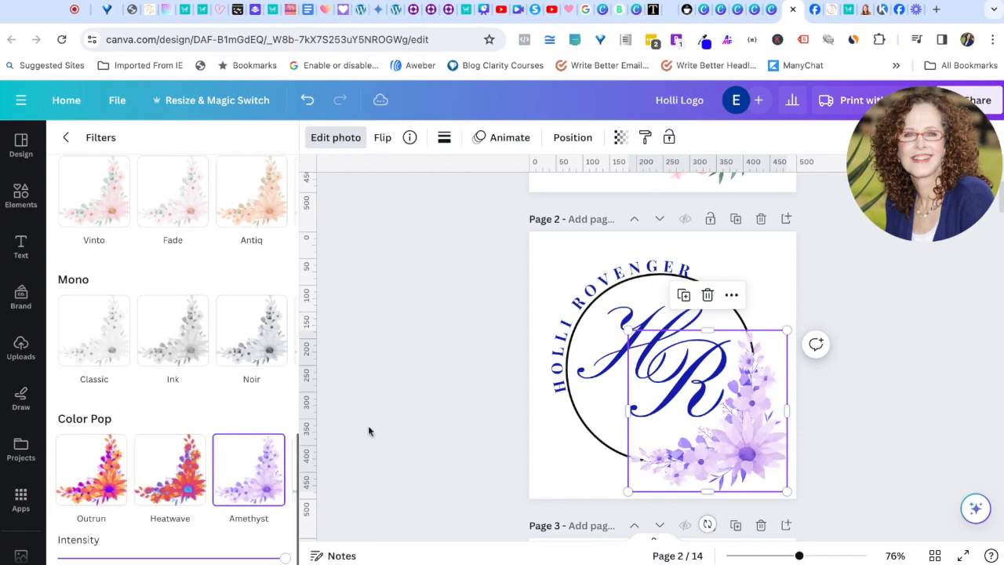
{"action": "left_click", "coordinate": [385, 435]}
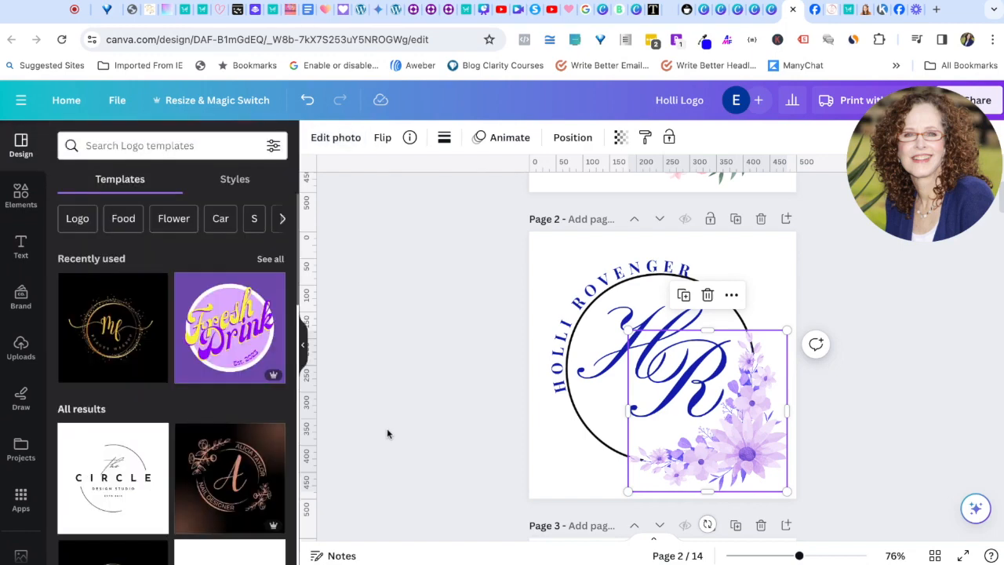
Step: Recolour the black ring around the HR monogram with the gold brand colour
{"action": "left_click", "coordinate": [706, 298]}
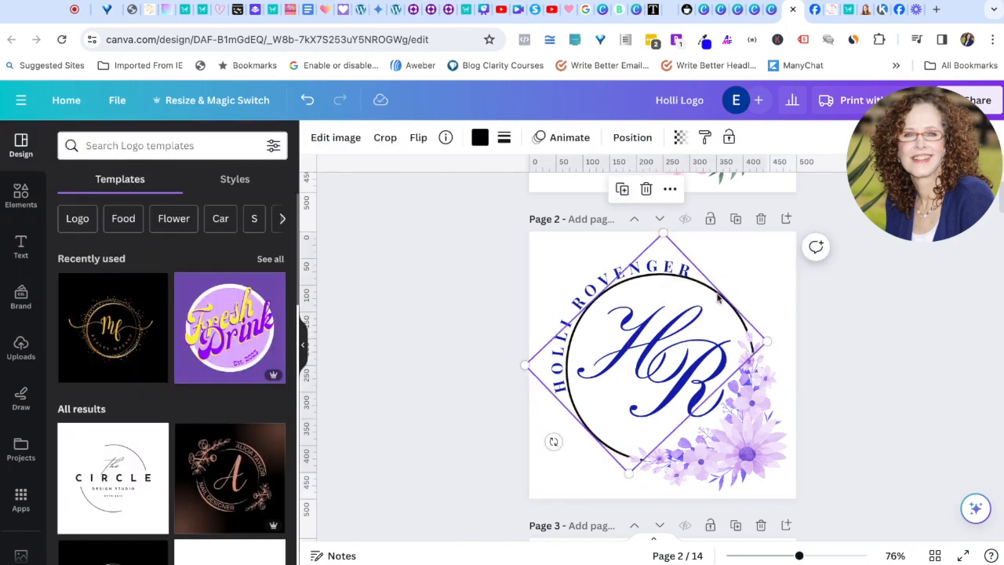
{"action": "left_click", "coordinate": [479, 139]}
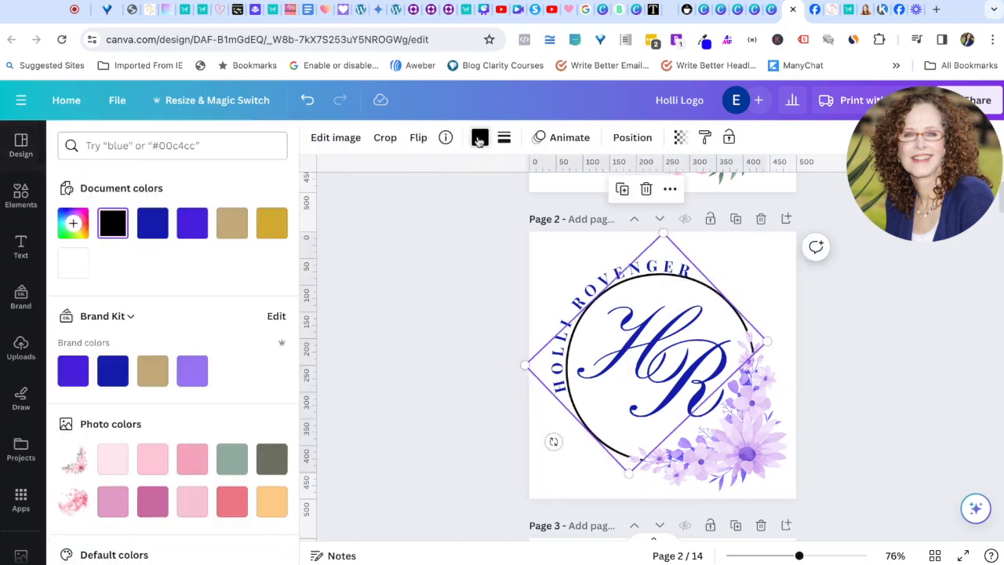
{"action": "left_click", "coordinate": [153, 373]}
{"action": "left_click", "coordinate": [434, 389]}
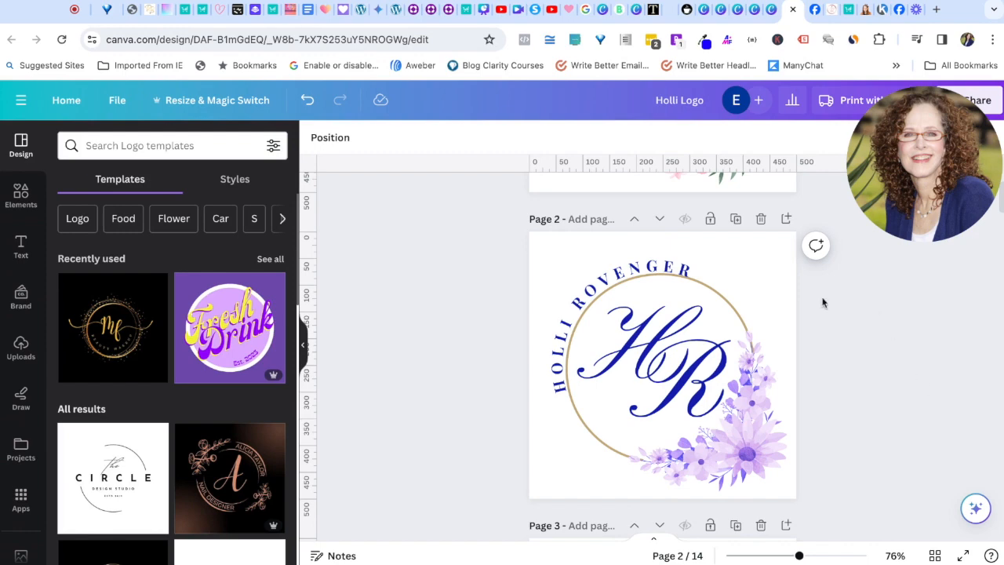
{"action": "left_click", "coordinate": [669, 269]}
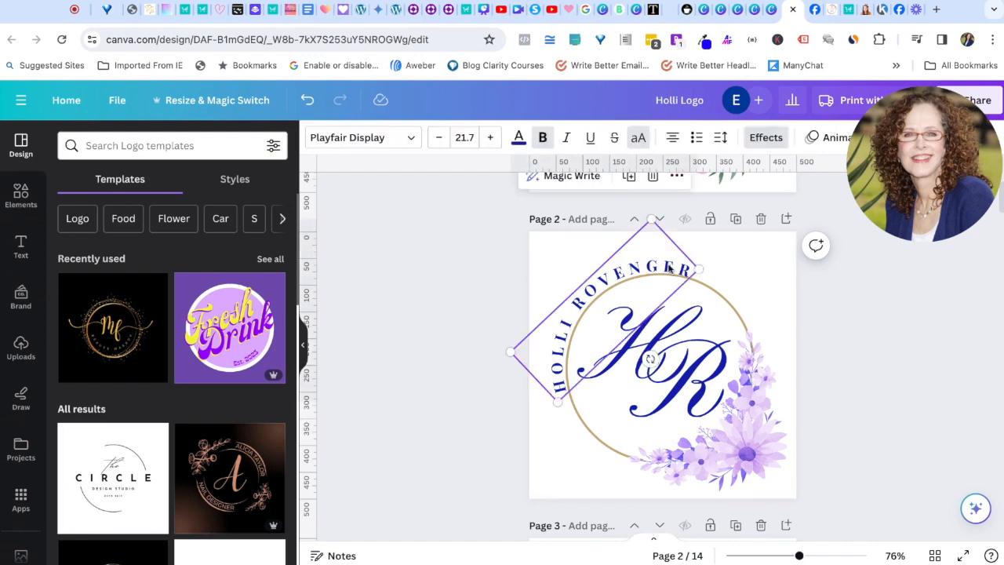
{"action": "left_click", "coordinate": [407, 138]}
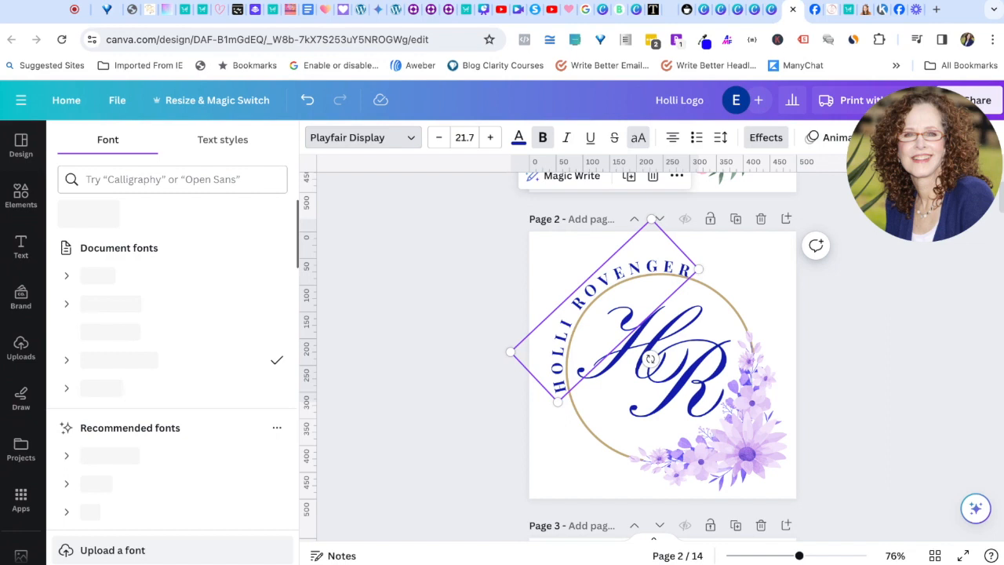
{"action": "left_click", "coordinate": [377, 246]}
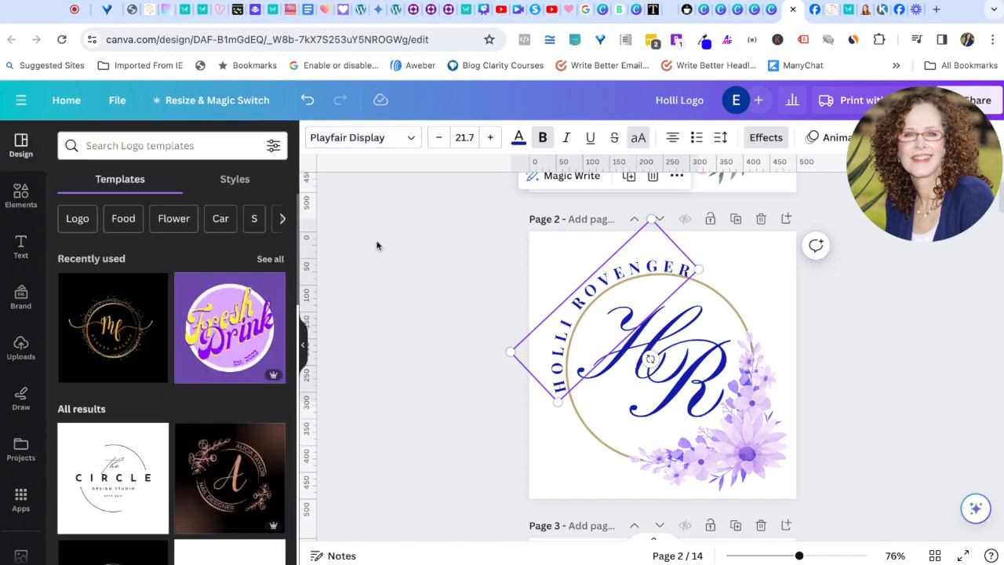
{"action": "left_click", "coordinate": [651, 267]}
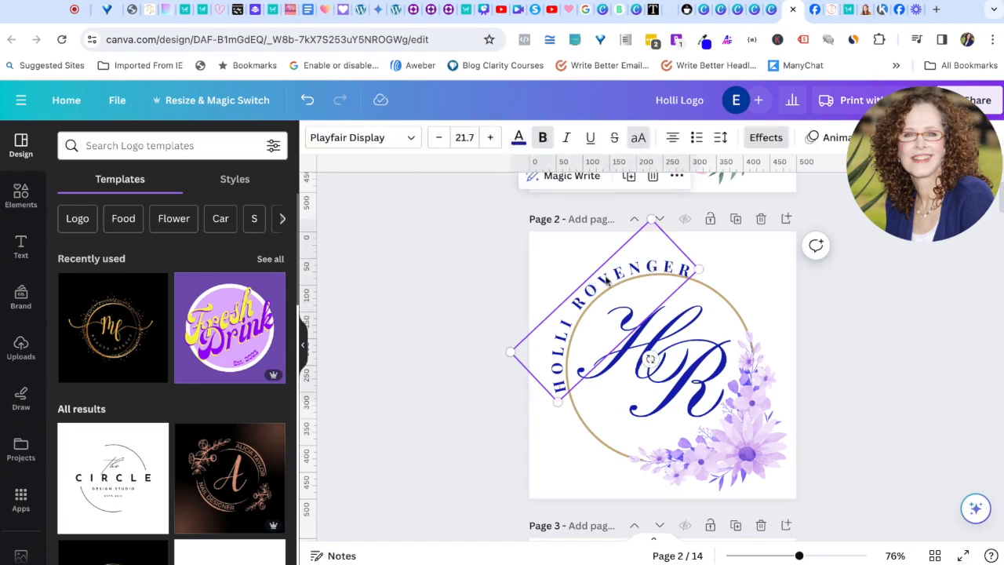
{"action": "left_click", "coordinate": [519, 140]}
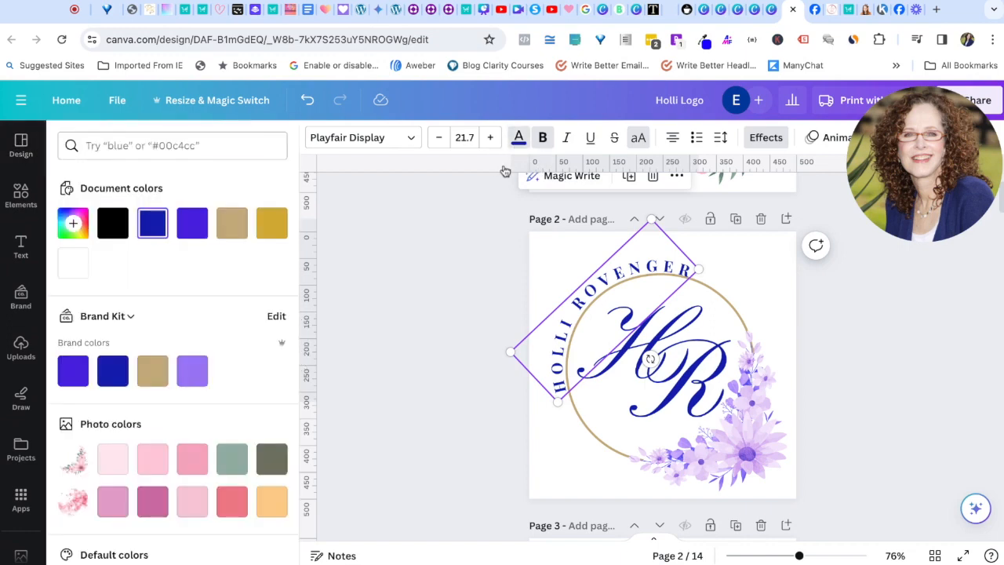
{"action": "scroll", "coordinate": [174, 429], "scroll_direction": "down", "scroll_amount": 2}
{"action": "scroll", "coordinate": [174, 392], "scroll_direction": "up", "scroll_amount": 3}
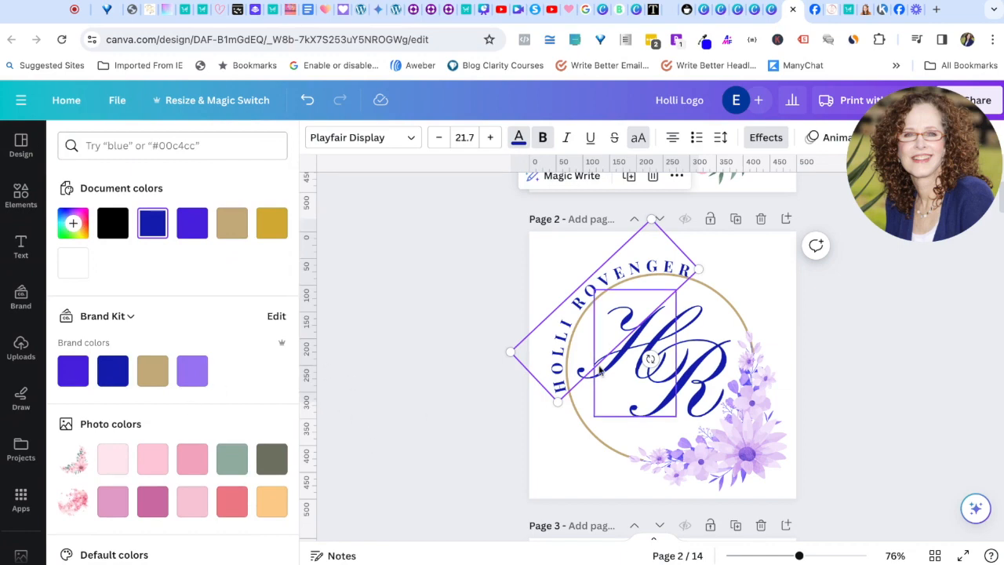
{"action": "scroll", "coordinate": [750, 239], "scroll_direction": "up", "scroll_amount": 3}
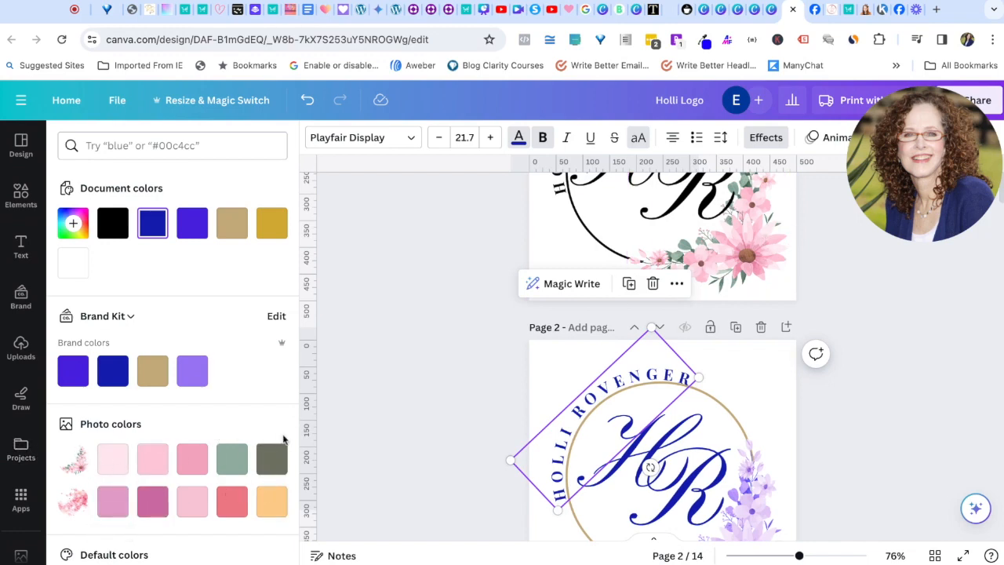
{"action": "left_click", "coordinate": [448, 393]}
{"action": "scroll", "coordinate": [466, 396], "scroll_direction": "down", "scroll_amount": 3}
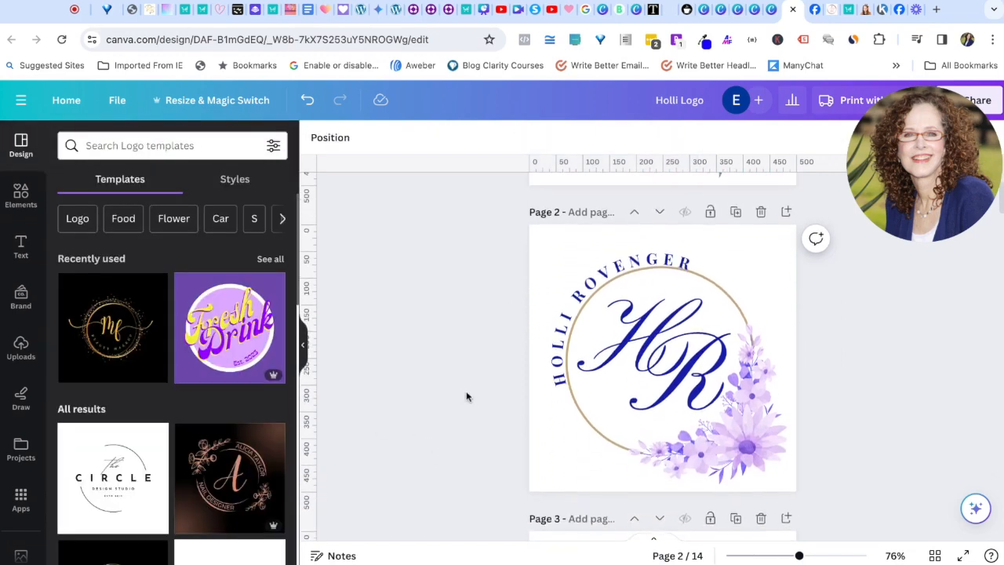
Step: Delete the pink flower graphic from page 4, keeping the HR monogram, arched name and gold ring
{"action": "left_click", "coordinate": [733, 304]}
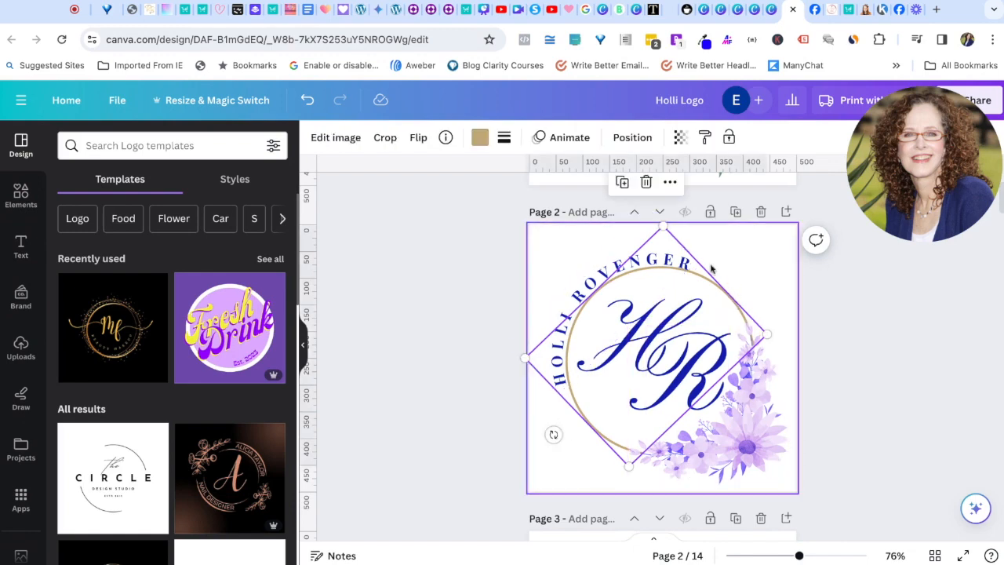
{"action": "left_click", "coordinate": [751, 447]}
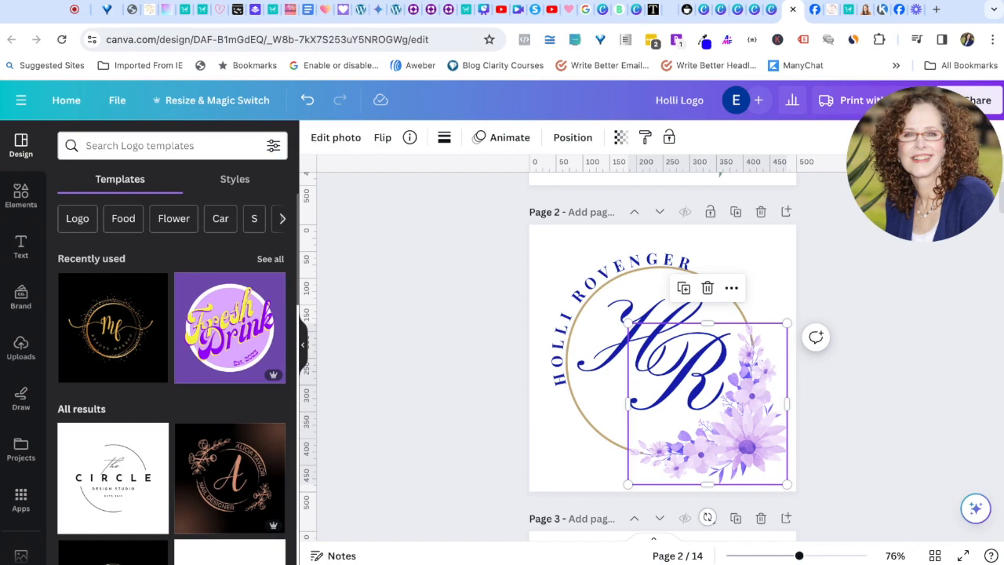
{"action": "left_click", "coordinate": [902, 404]}
{"action": "scroll", "coordinate": [896, 404], "scroll_direction": "down", "scroll_amount": 5}
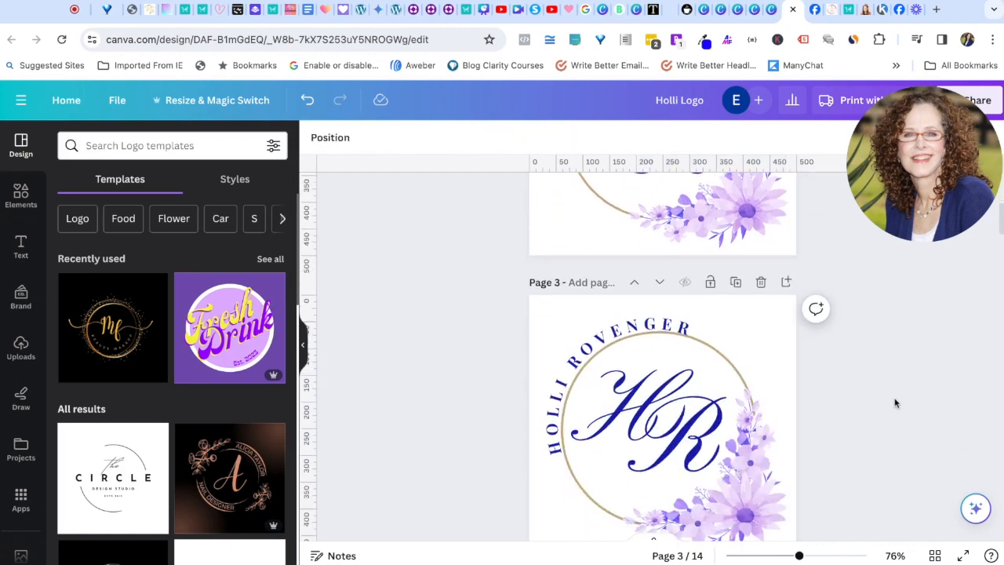
{"action": "scroll", "coordinate": [895, 403], "scroll_direction": "down", "scroll_amount": 5}
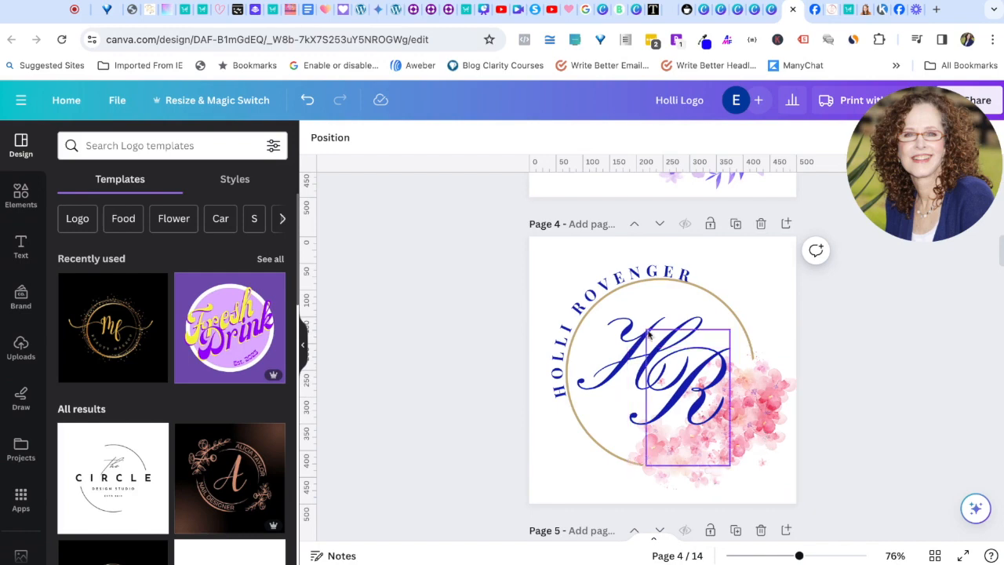
{"action": "scroll", "coordinate": [745, 396], "scroll_direction": "up", "scroll_amount": 2}
{"action": "scroll", "coordinate": [752, 439], "scroll_direction": "down", "scroll_amount": 3}
{"action": "left_click", "coordinate": [757, 409]}
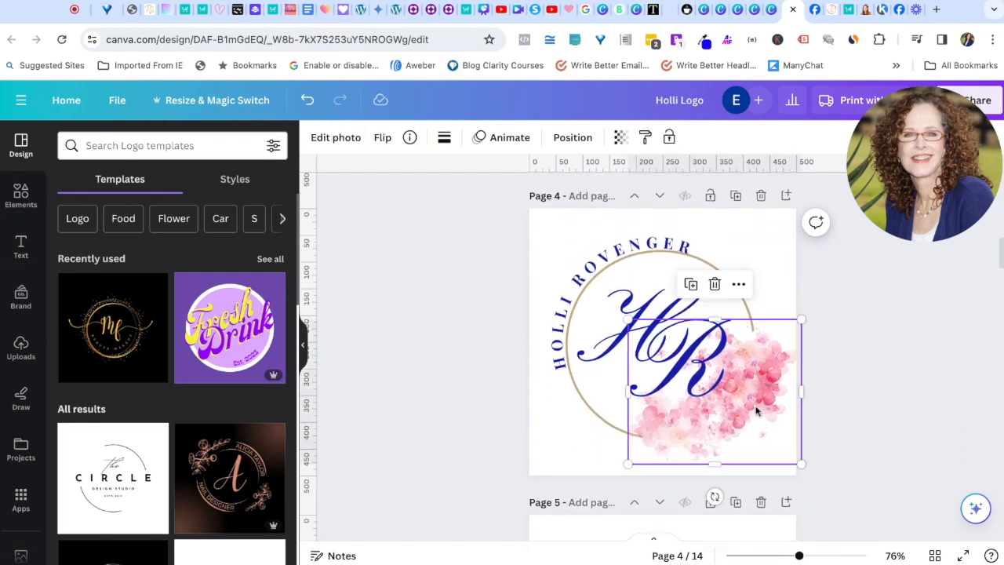
{"action": "key", "text": "Delete"}
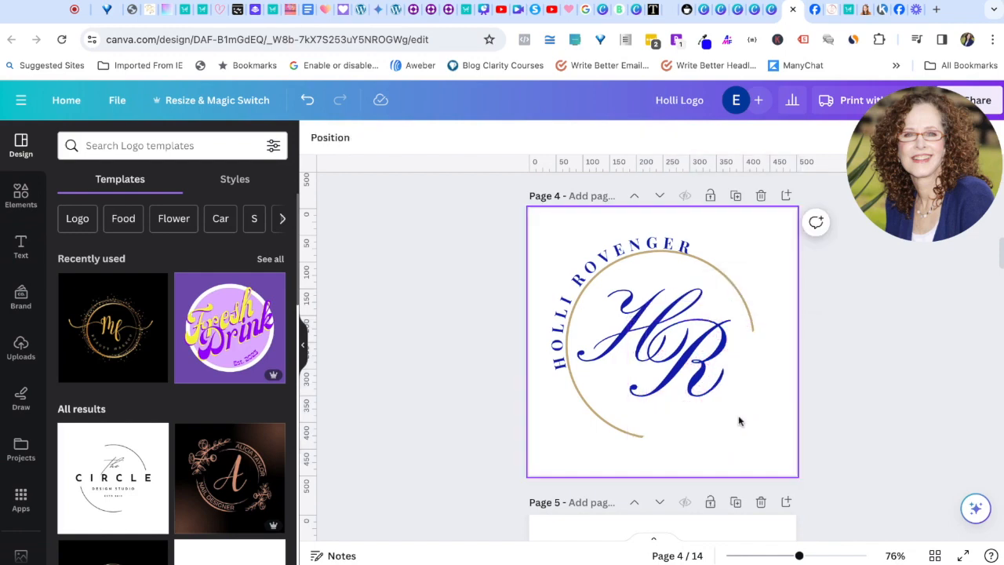
{"action": "scroll", "coordinate": [738, 421], "scroll_direction": "up", "scroll_amount": 2}
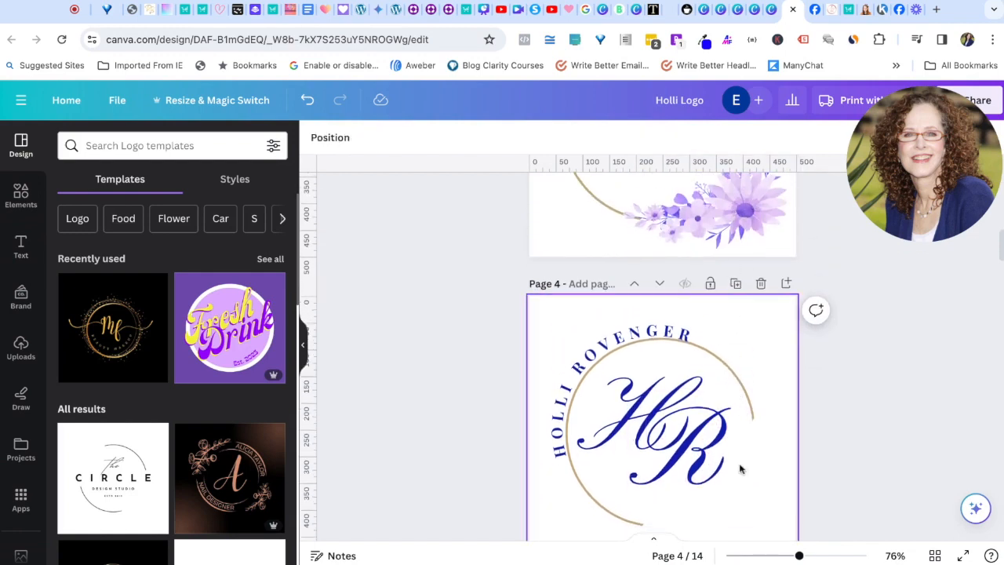
{"action": "scroll", "coordinate": [740, 467], "scroll_direction": "down", "scroll_amount": 2}
Step: Add the pink flower graphic from Recently used, sized about 322×269, over the ring's lower right
{"action": "left_click", "coordinate": [21, 197]}
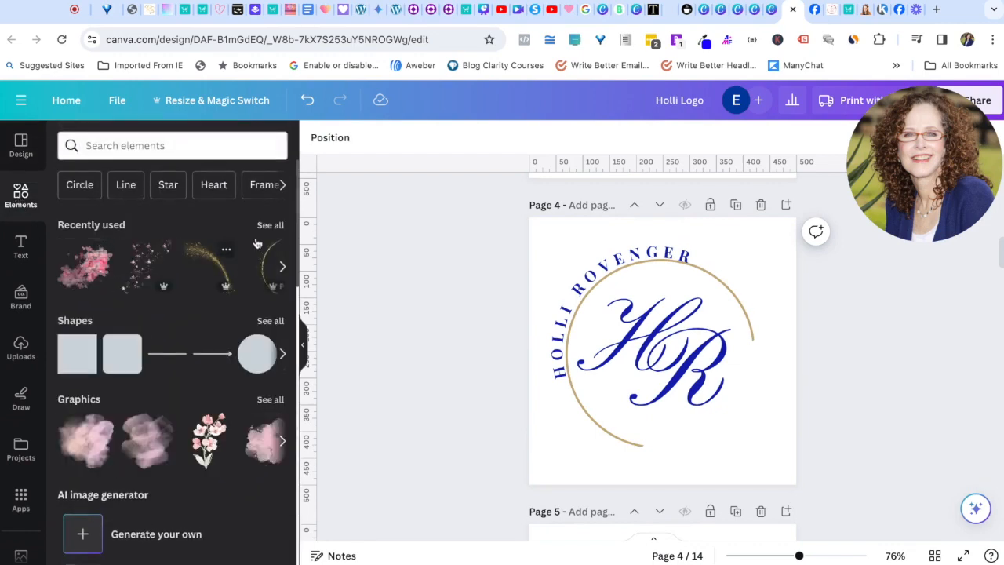
{"action": "left_click", "coordinate": [270, 225]}
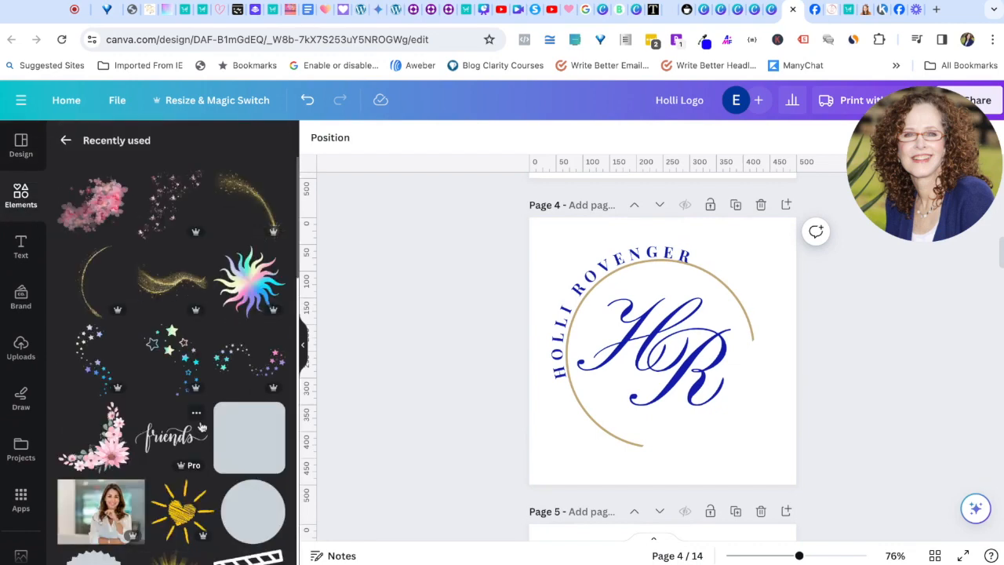
{"action": "left_click", "coordinate": [98, 210]}
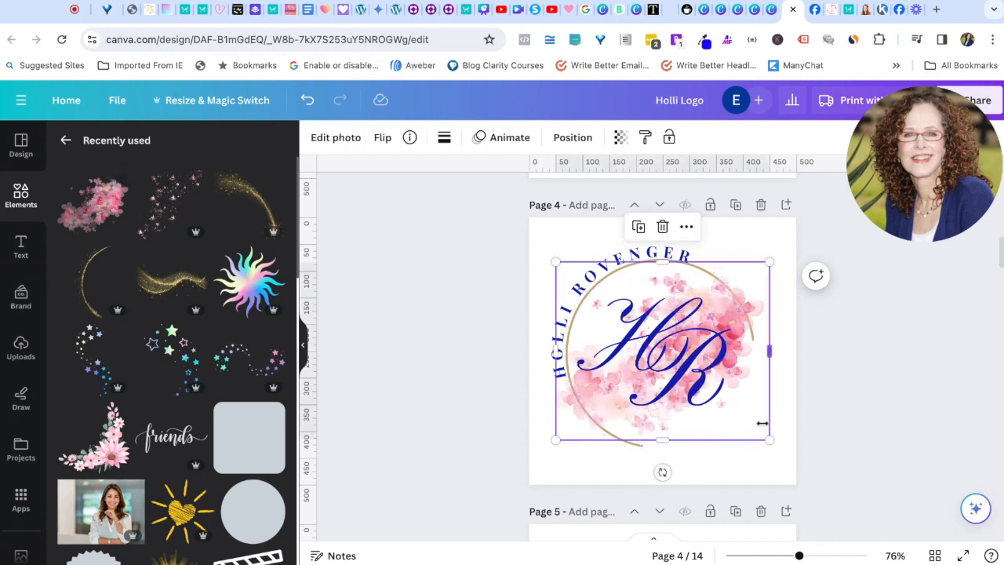
{"action": "mouse_move", "coordinate": [753, 426]}
{"action": "left_mouse_down"}
{"action": "mouse_move", "coordinate": [802, 490]}
{"action": "mouse_move", "coordinate": [753, 426]}
{"action": "left_mouse_up"}
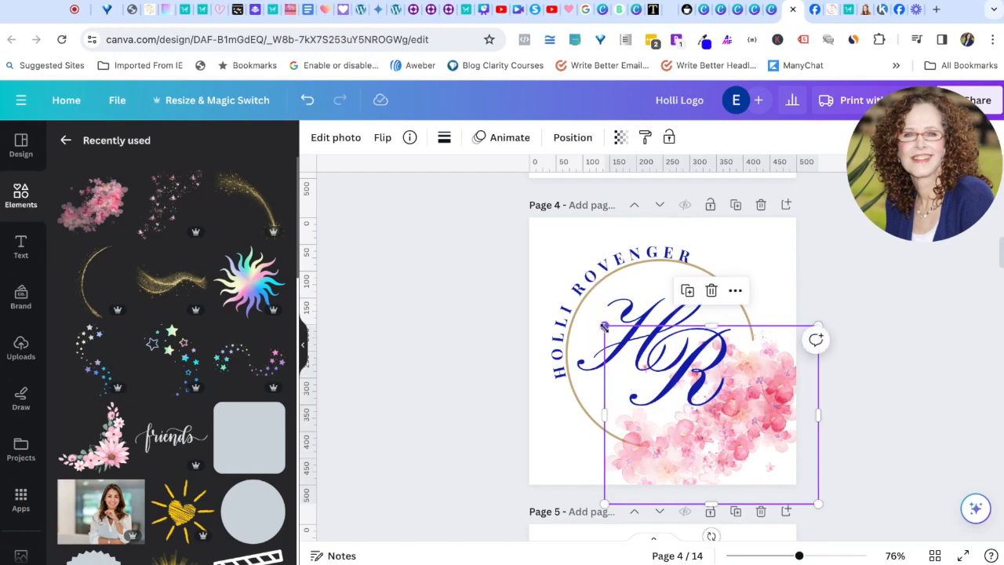
{"action": "left_click_drag", "start_coordinate": [604, 325], "coordinate": [663, 374]}
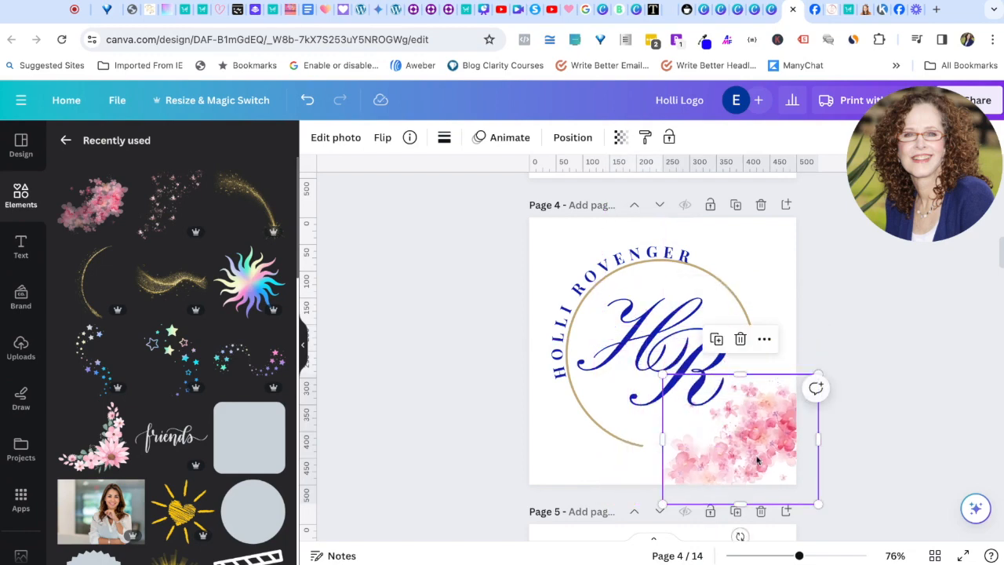
{"action": "left_click_drag", "start_coordinate": [817, 504], "coordinate": [768, 465]}
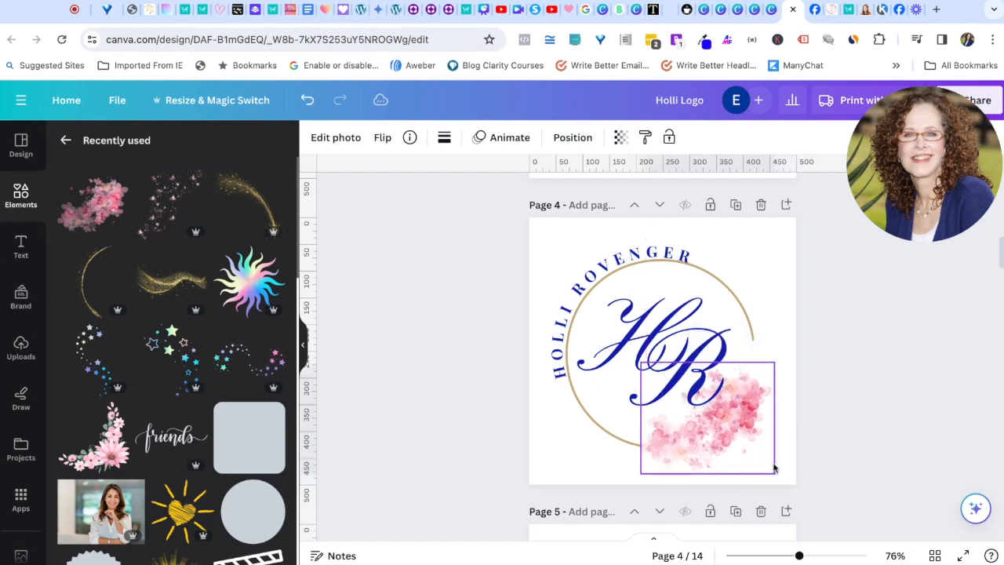
{"action": "left_click_drag", "start_coordinate": [774, 363], "coordinate": [783, 351]}
{"action": "left_click_drag", "start_coordinate": [761, 417], "coordinate": [769, 408]}
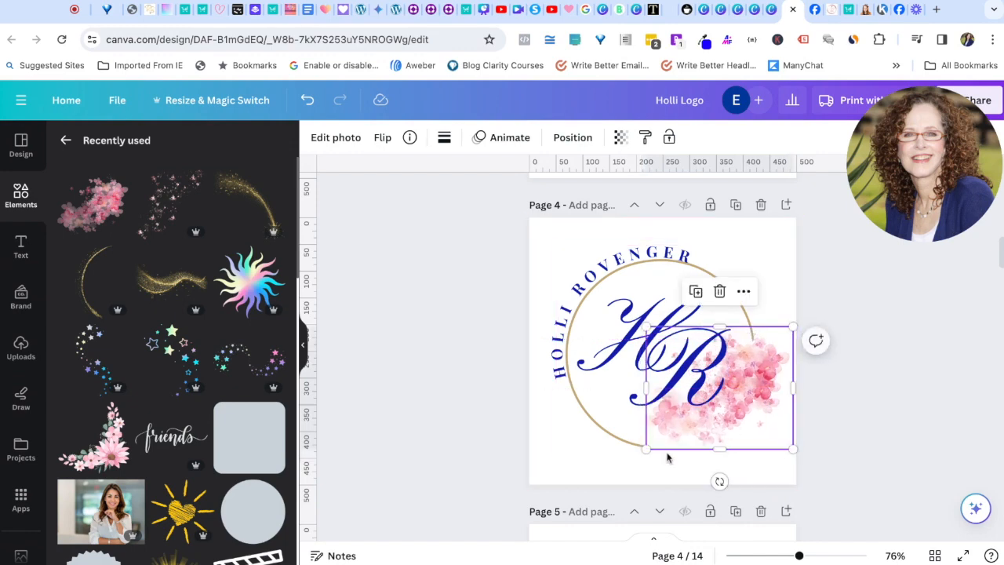
{"action": "left_click_drag", "start_coordinate": [648, 451], "coordinate": [631, 476]}
{"action": "mouse_move", "coordinate": [751, 444]}
{"action": "left_mouse_down"}
{"action": "mouse_move", "coordinate": [751, 435]}
{"action": "mouse_move", "coordinate": [756, 442]}
{"action": "left_mouse_up"}
{"action": "left_click", "coordinate": [900, 432]}
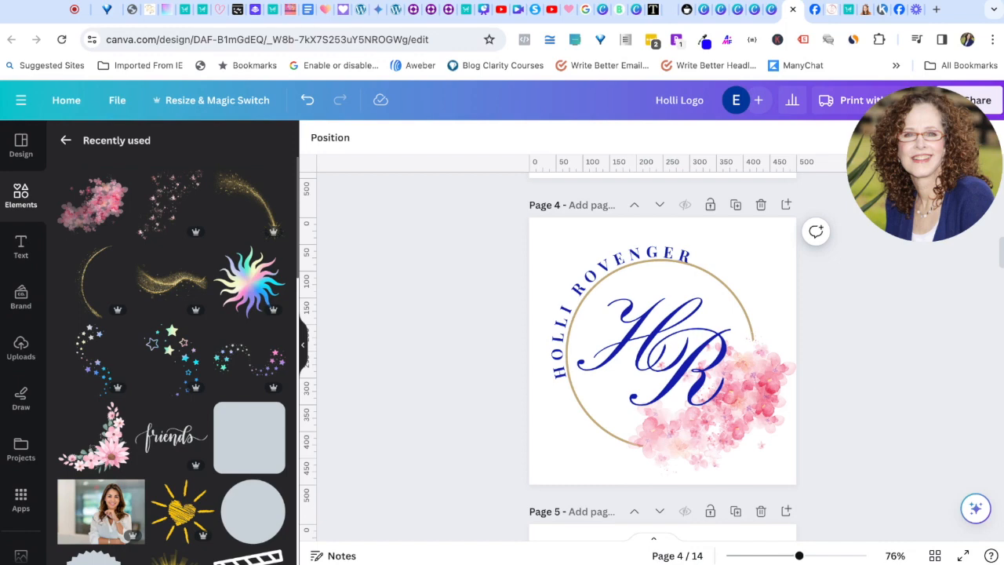
{"action": "scroll", "coordinate": [663, 353], "scroll_direction": "down", "scroll_amount": 2}
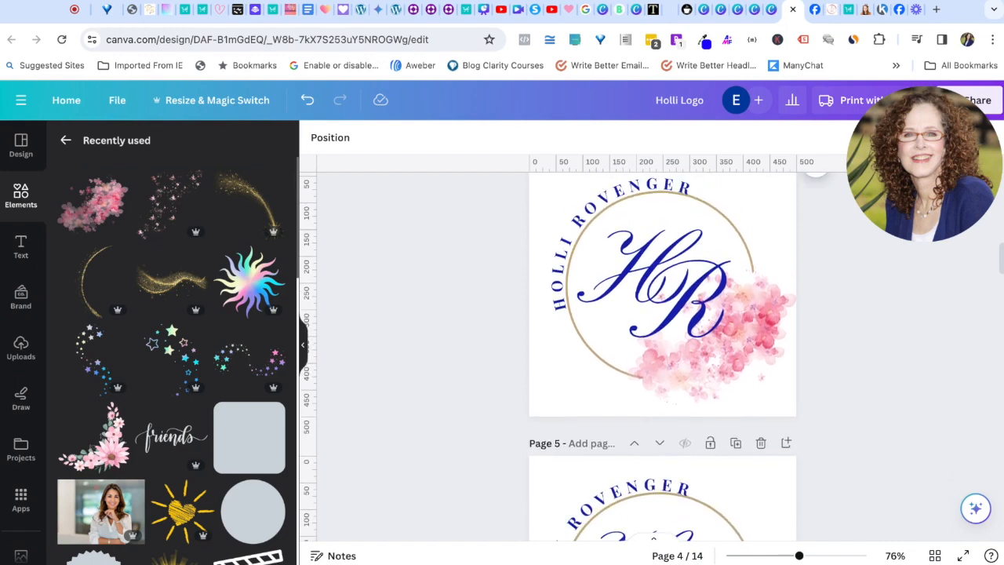
Step: Replace page 5's purple flowers with a small rainbow sun placed beside the R
{"action": "scroll", "coordinate": [759, 442], "scroll_direction": "down", "scroll_amount": 5}
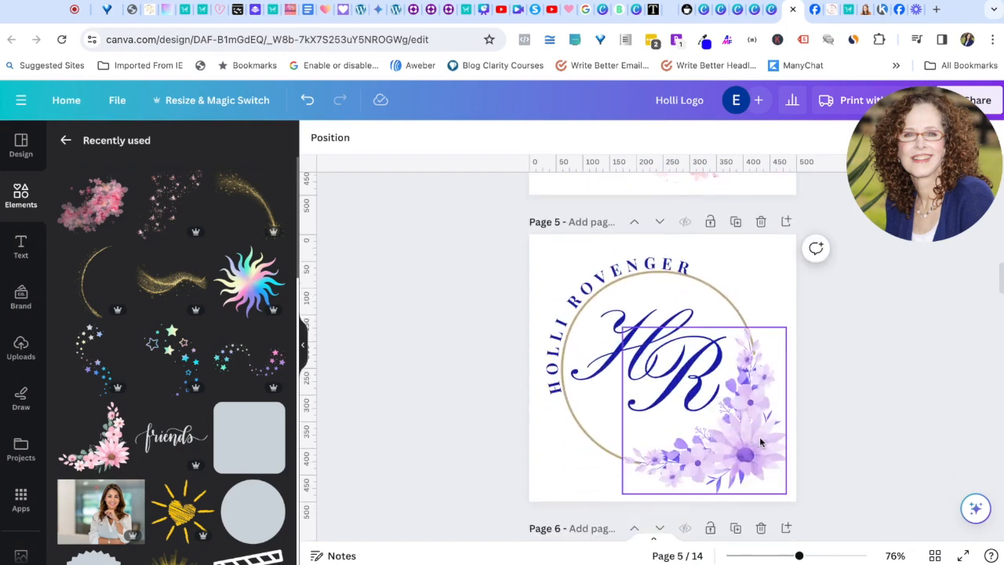
{"action": "left_click", "coordinate": [759, 442]}
{"action": "key", "text": "Delete"}
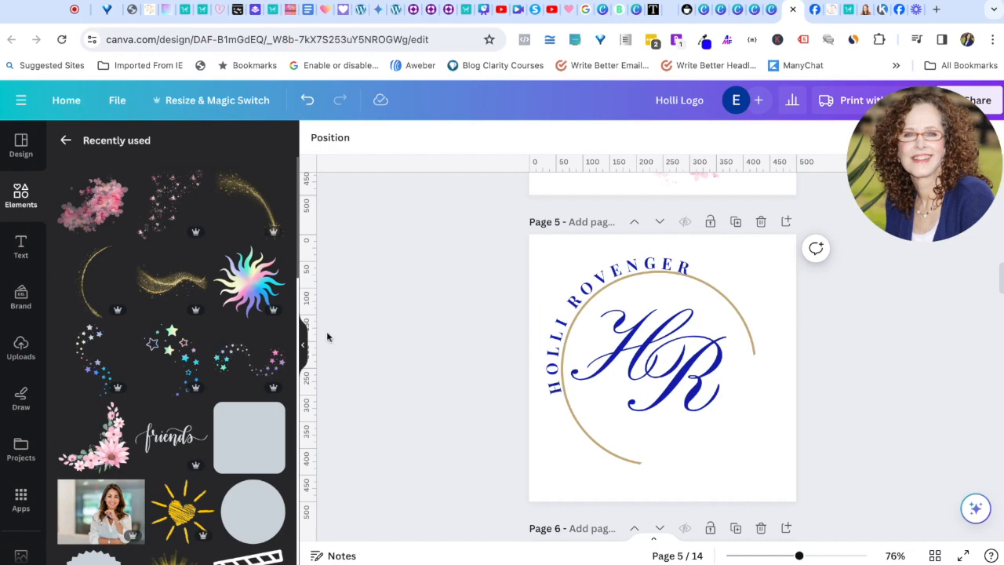
{"action": "left_click", "coordinate": [255, 288]}
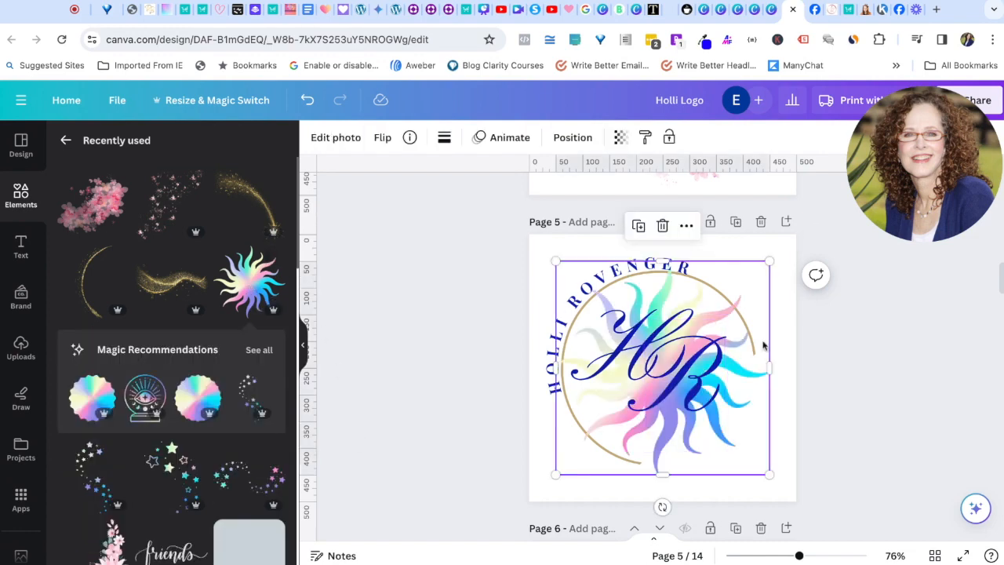
{"action": "left_click_drag", "start_coordinate": [556, 261], "coordinate": [718, 423]}
{"action": "left_click_drag", "start_coordinate": [753, 463], "coordinate": [760, 372]}
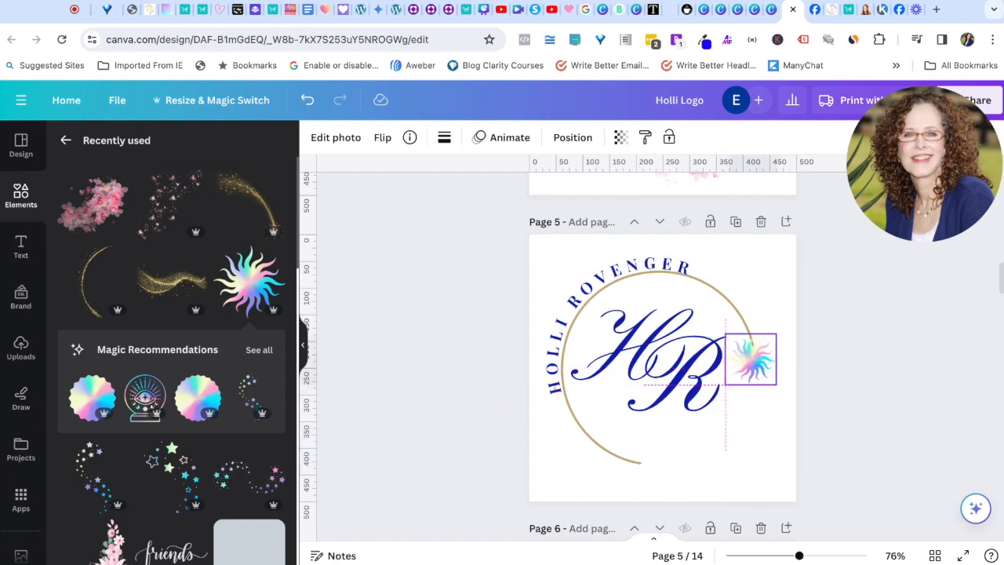
{"action": "left_click", "coordinate": [691, 448]}
{"action": "left_click", "coordinate": [752, 459]}
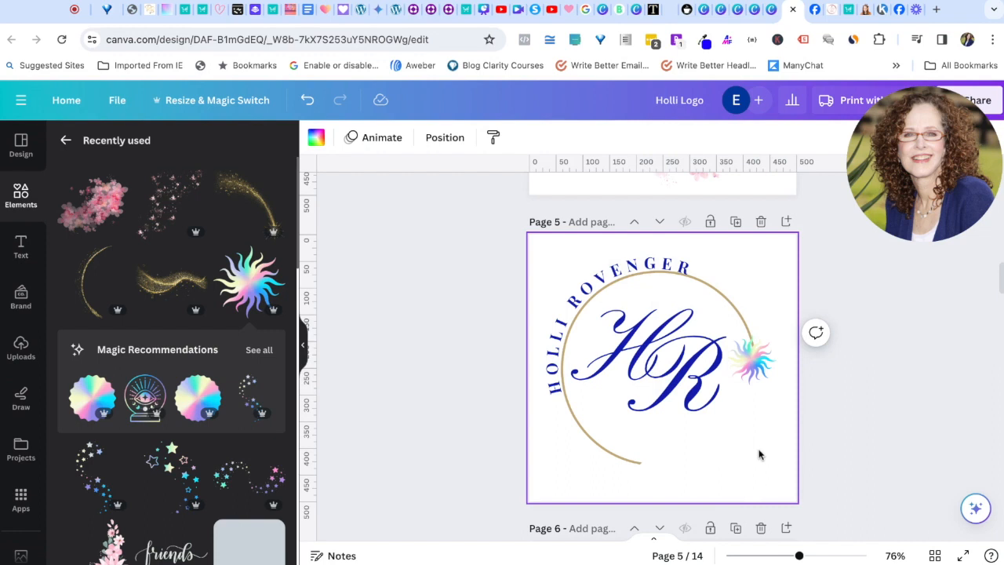
Step: Duplicate the rainbow sun and place the 88×88 copy at the bottom of the circle
{"action": "left_click", "coordinate": [761, 362]}
{"action": "left_click", "coordinate": [727, 304]}
{"action": "left_click_drag", "start_coordinate": [762, 377], "coordinate": [657, 485]}
{"action": "left_click_drag", "start_coordinate": [644, 465], "coordinate": [652, 462]}
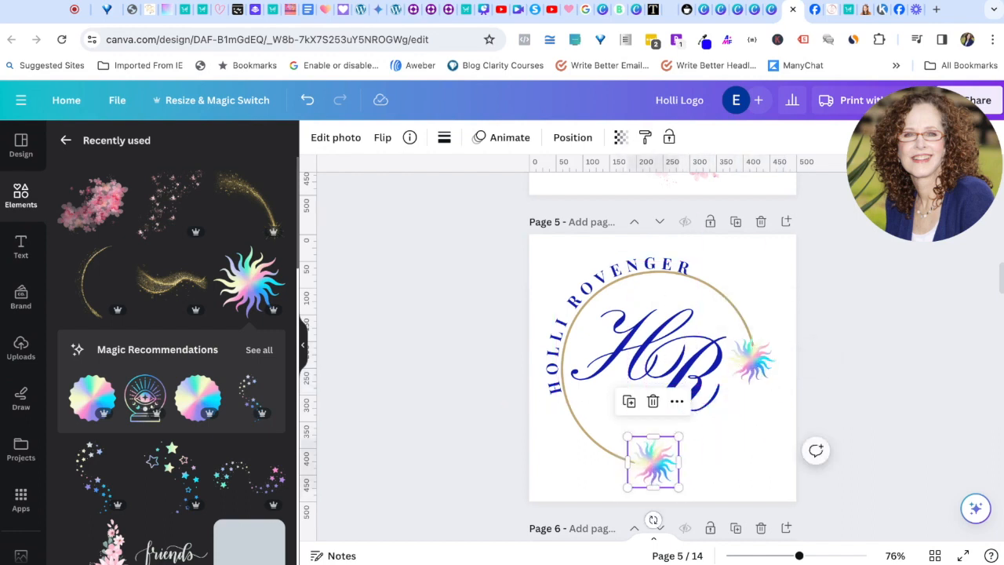
{"action": "left_click_drag", "start_coordinate": [679, 436], "coordinate": [671, 444]}
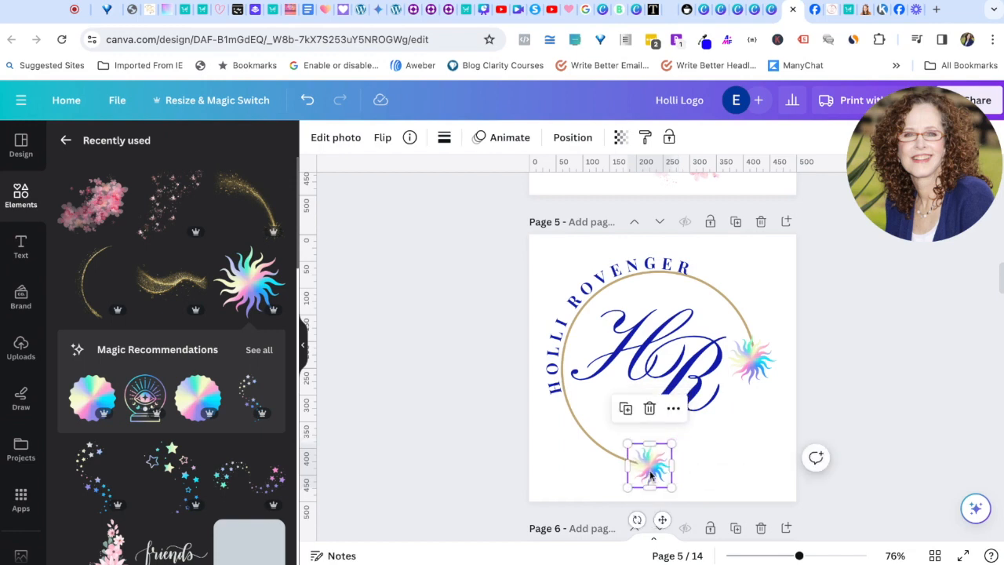
{"action": "left_click", "coordinate": [701, 447]}
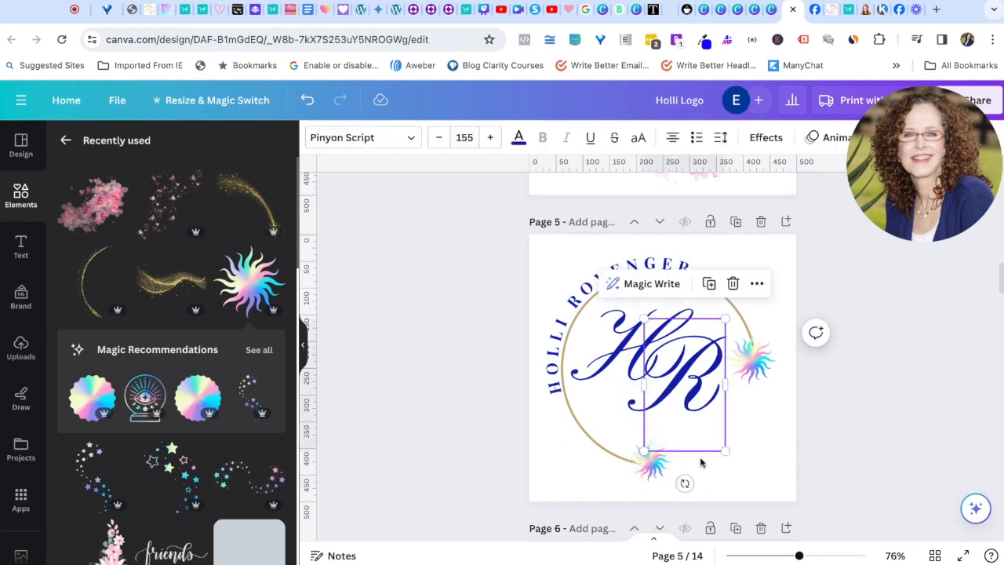
{"action": "left_click", "coordinate": [749, 458]}
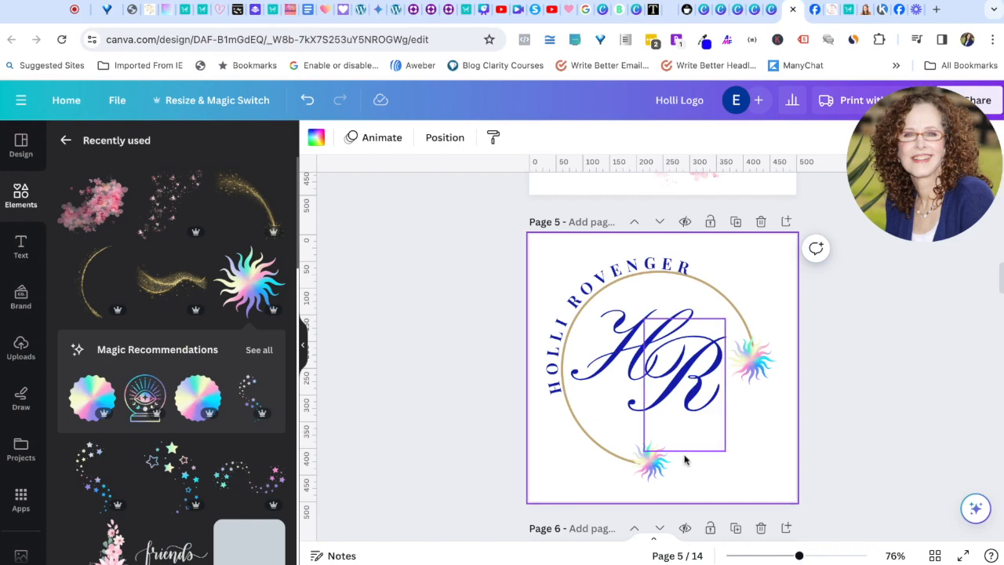
Step: Add a smaller copy of the lower sun overlapping it
{"action": "left_click", "coordinate": [649, 461]}
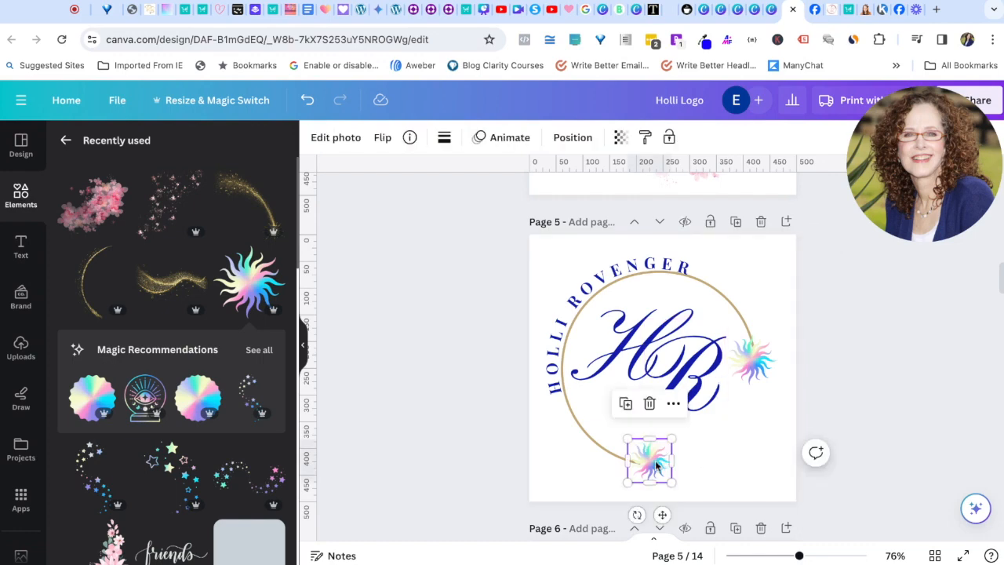
{"action": "left_click", "coordinate": [626, 403]}
{"action": "left_click_drag", "start_coordinate": [648, 483], "coordinate": [668, 455]}
{"action": "left_click_drag", "start_coordinate": [696, 418], "coordinate": [664, 452]}
{"action": "left_click", "coordinate": [710, 457]}
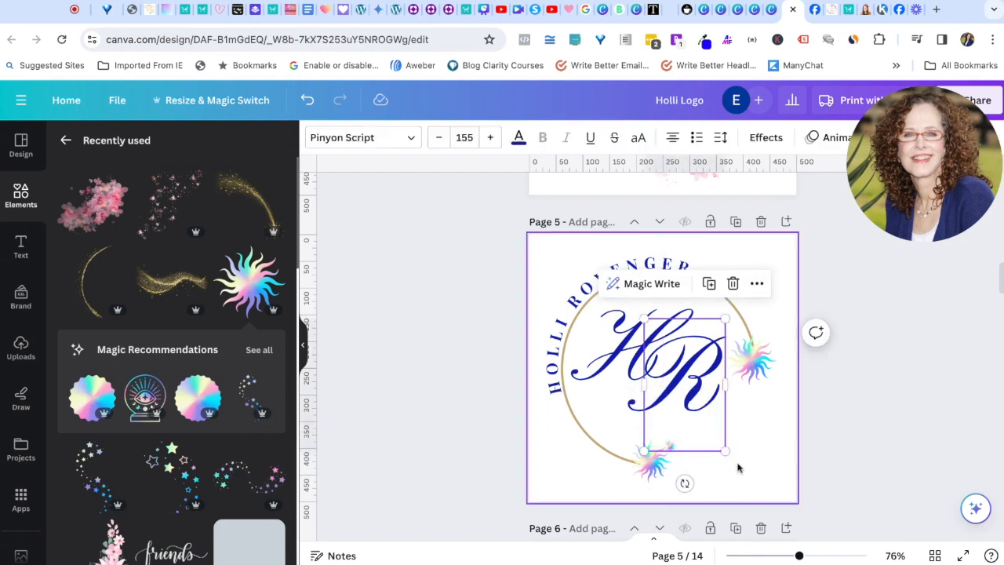
{"action": "left_click", "coordinate": [737, 464]}
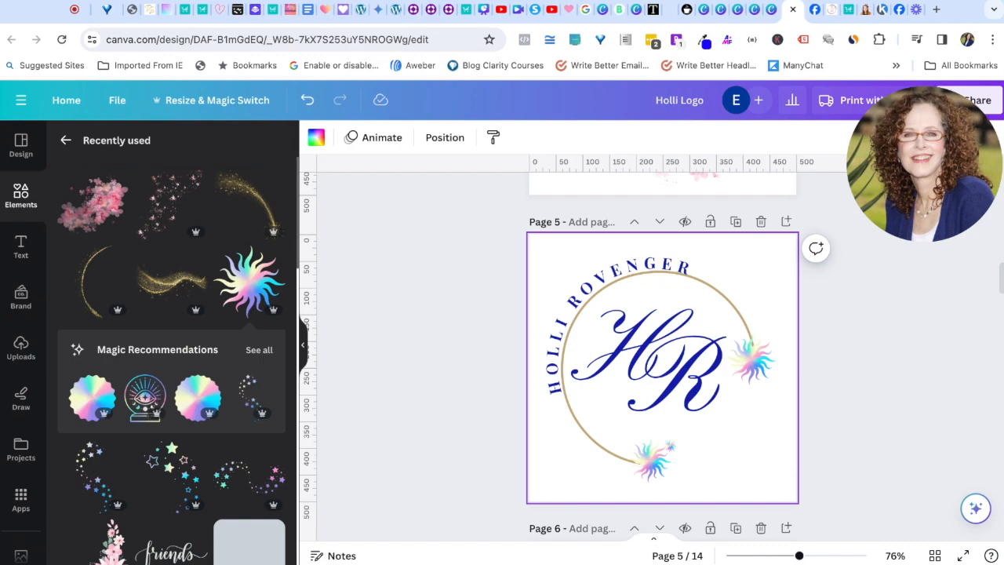
Step: Search elements for 'gold' and browse all the gold graphics results
{"action": "scroll", "coordinate": [663, 353], "scroll_direction": "down", "scroll_amount": 5}
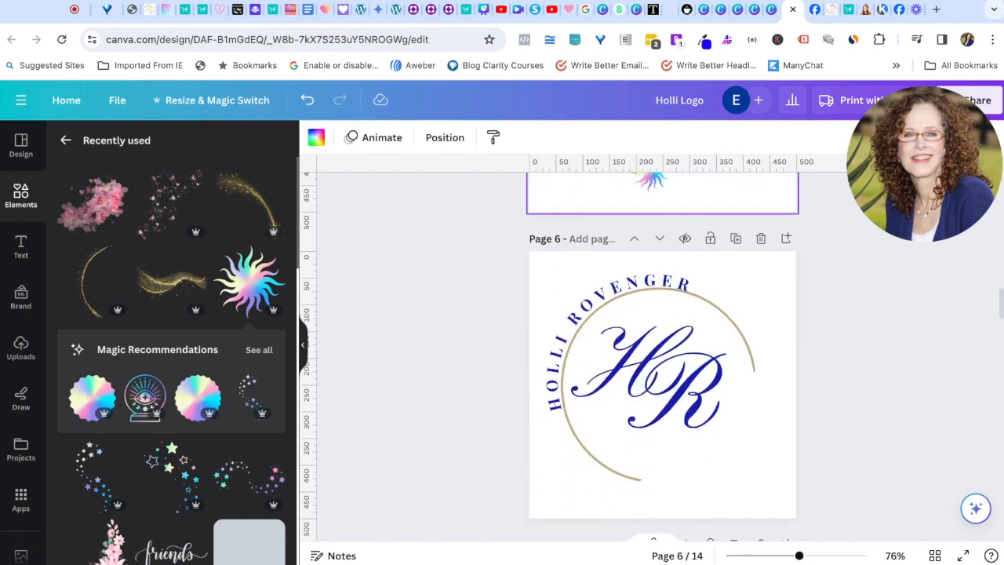
{"action": "scroll", "coordinate": [663, 353], "scroll_direction": "down", "scroll_amount": 1}
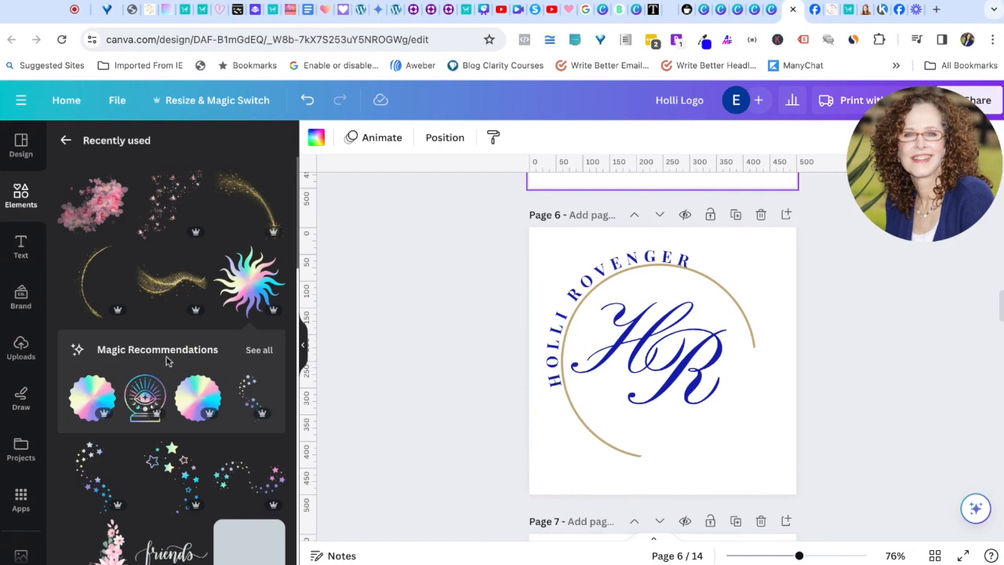
{"action": "left_click", "coordinate": [66, 141]}
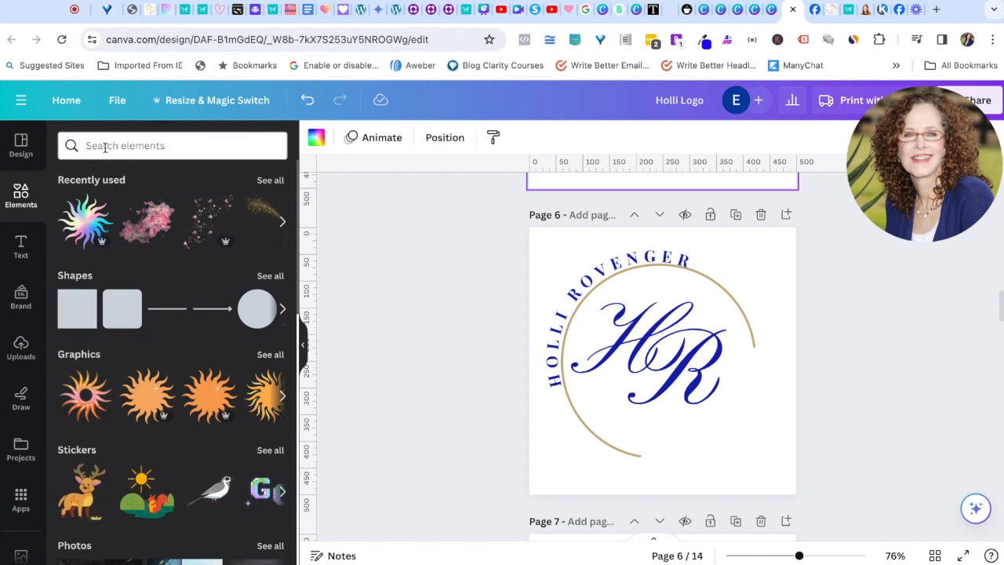
{"action": "left_click", "coordinate": [104, 146]}
{"action": "type", "text": "gold"}
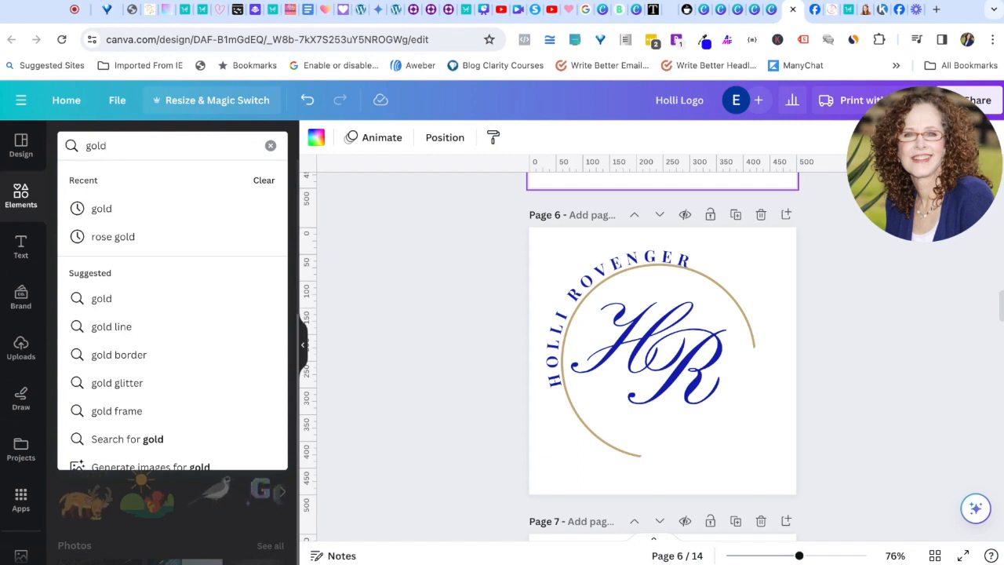
{"action": "key", "text": "Return"}
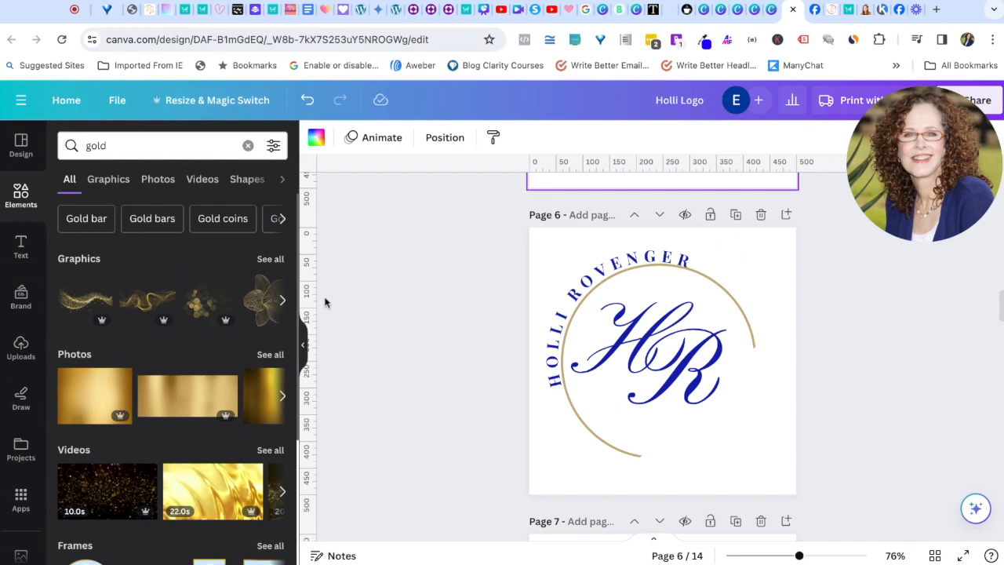
{"action": "left_click", "coordinate": [270, 259]}
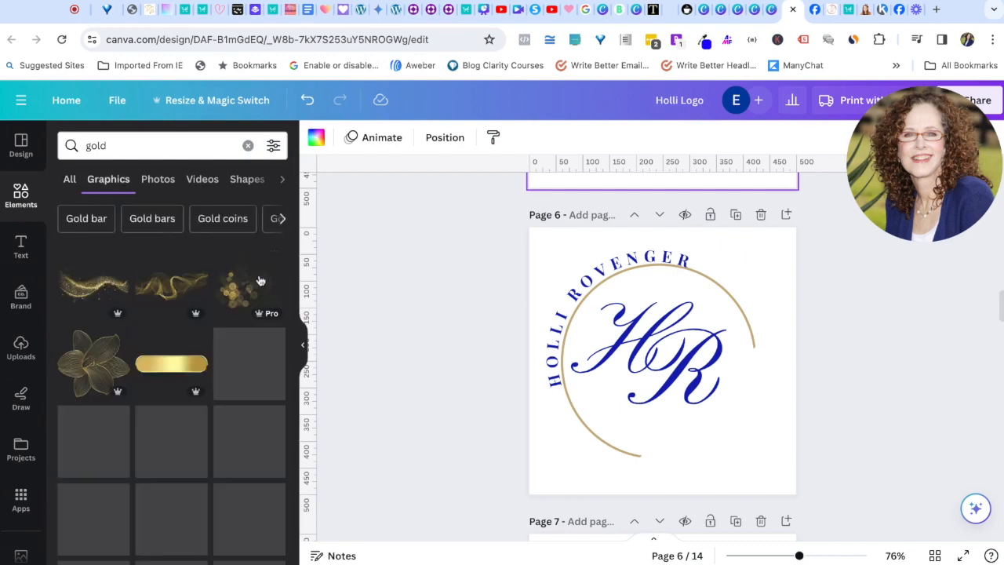
{"action": "scroll", "coordinate": [192, 444], "scroll_direction": "down", "scroll_amount": 3}
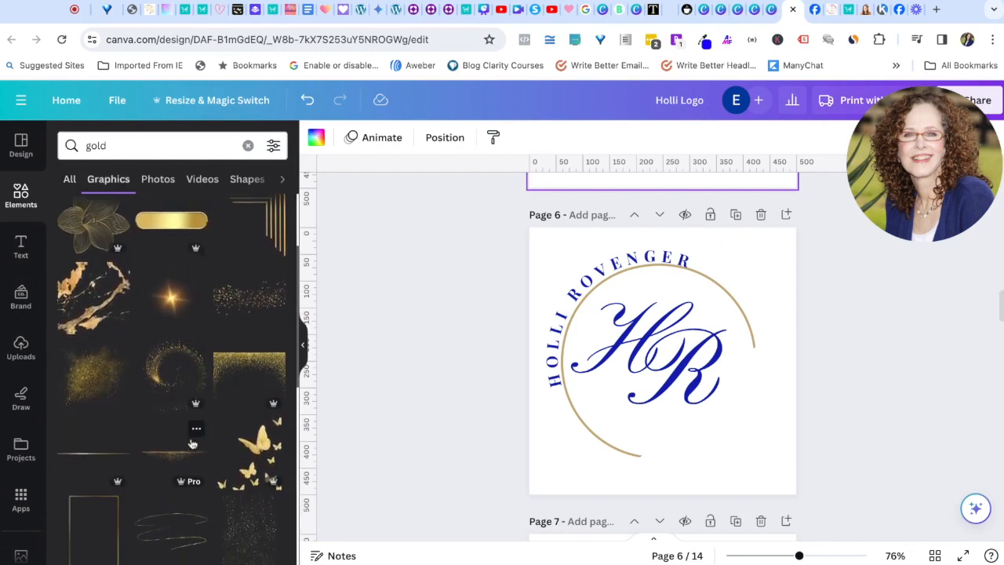
{"action": "scroll", "coordinate": [192, 444], "scroll_direction": "down", "scroll_amount": 2}
{"action": "scroll", "coordinate": [192, 444], "scroll_direction": "down", "scroll_amount": 2}
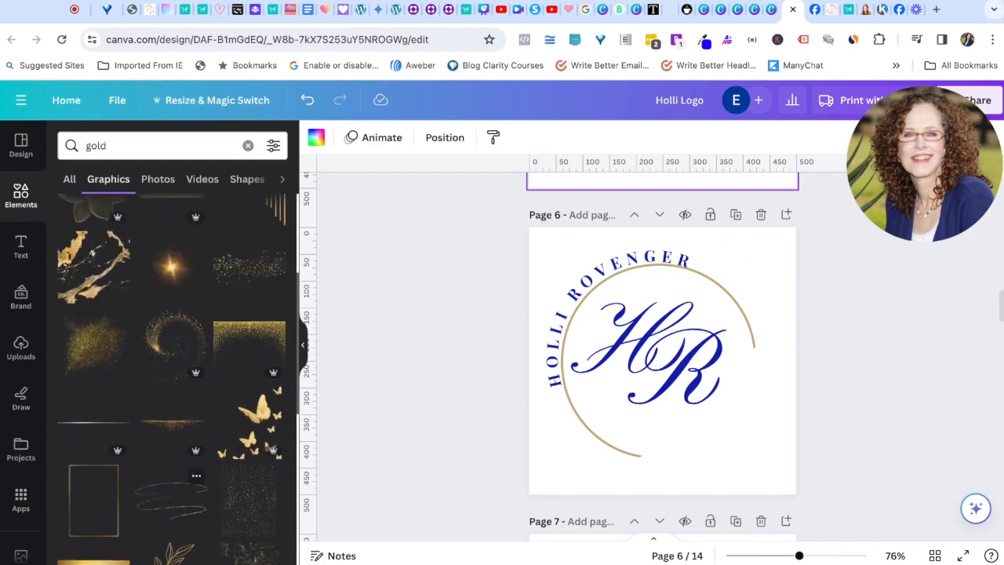
{"action": "scroll", "coordinate": [195, 527], "scroll_direction": "up", "scroll_amount": 5}
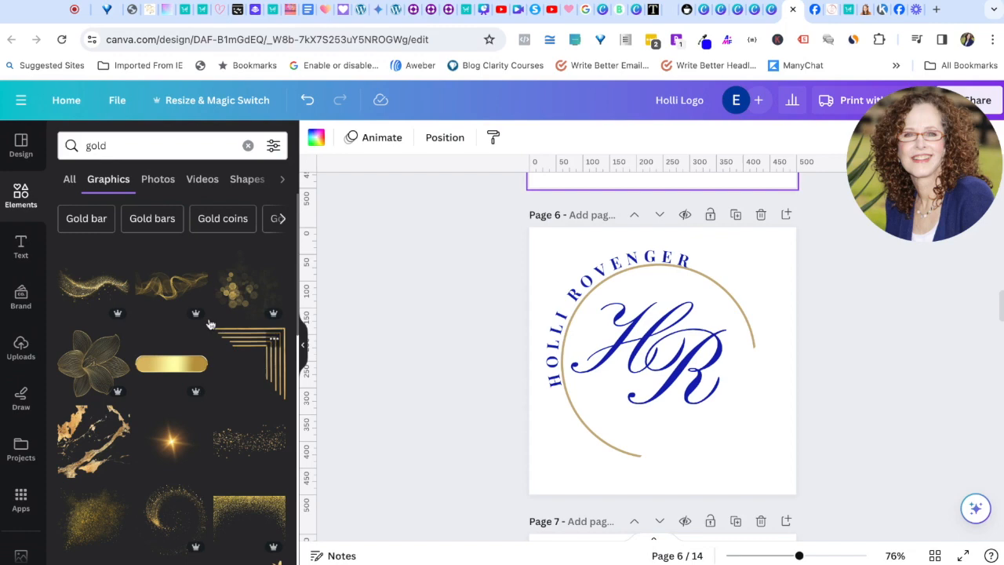
Step: Add the gold arc brush stroke from Recently used to page 6 and flip it horizontally
{"action": "left_click", "coordinate": [24, 201]}
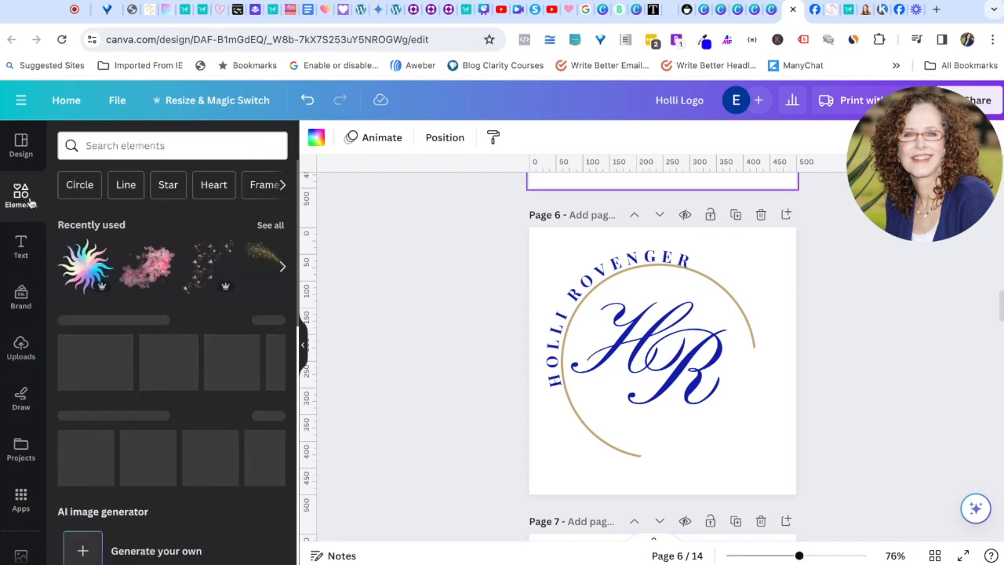
{"action": "left_click", "coordinate": [270, 226]}
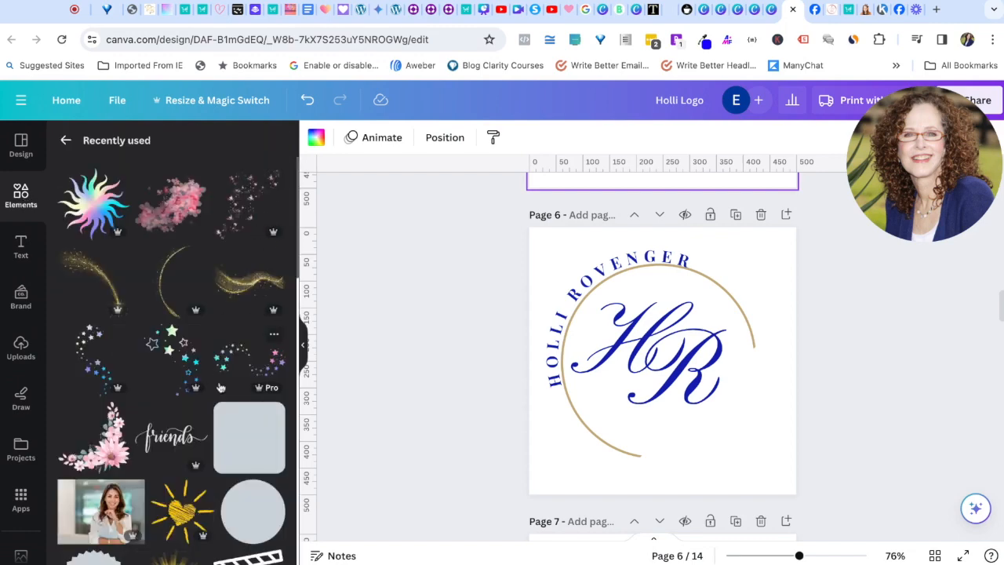
{"action": "left_click", "coordinate": [167, 287]}
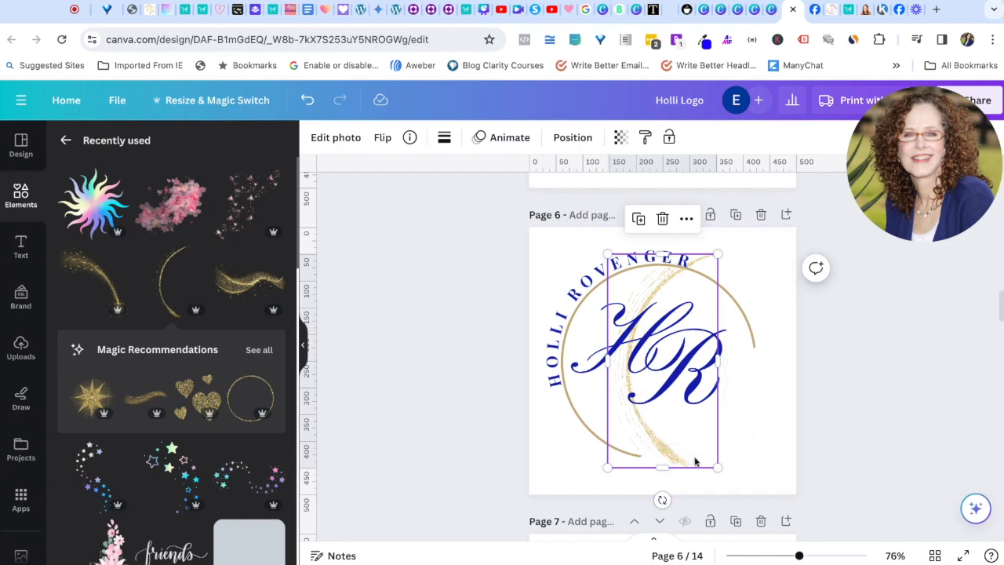
{"action": "left_click", "coordinate": [382, 140]}
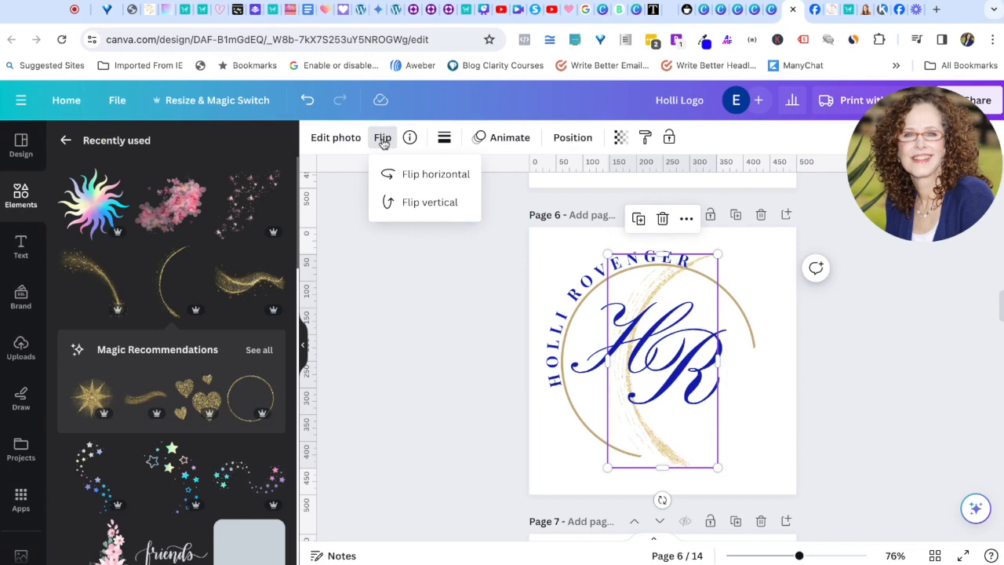
{"action": "left_click", "coordinate": [426, 177]}
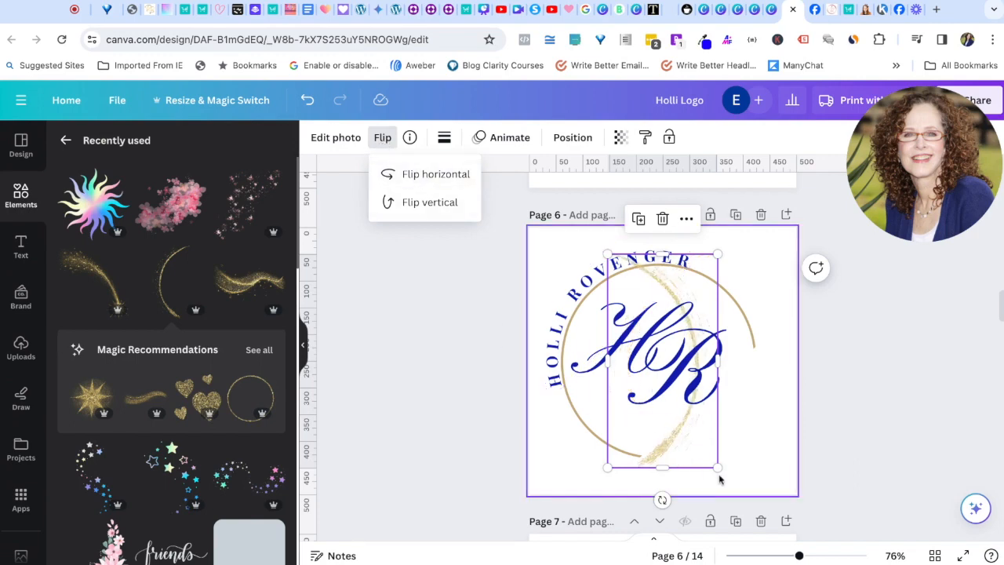
Step: Shrink, stretch and rotate the gold stroke to about 36° along the circle's right side
{"action": "left_click_drag", "start_coordinate": [698, 457], "coordinate": [721, 457]}
{"action": "left_click_drag", "start_coordinate": [676, 493], "coordinate": [698, 450]}
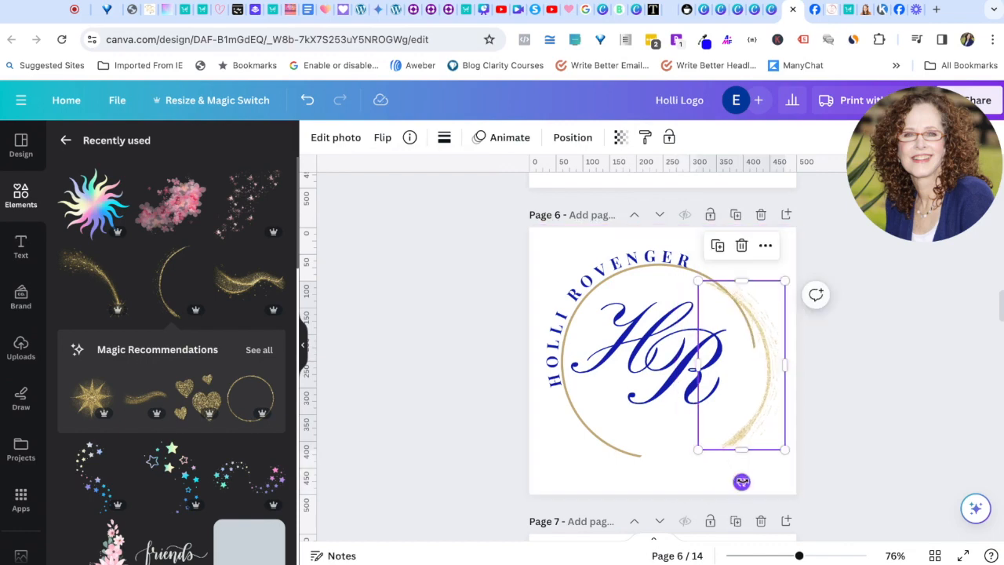
{"action": "left_click_drag", "start_coordinate": [741, 481], "coordinate": [699, 478]}
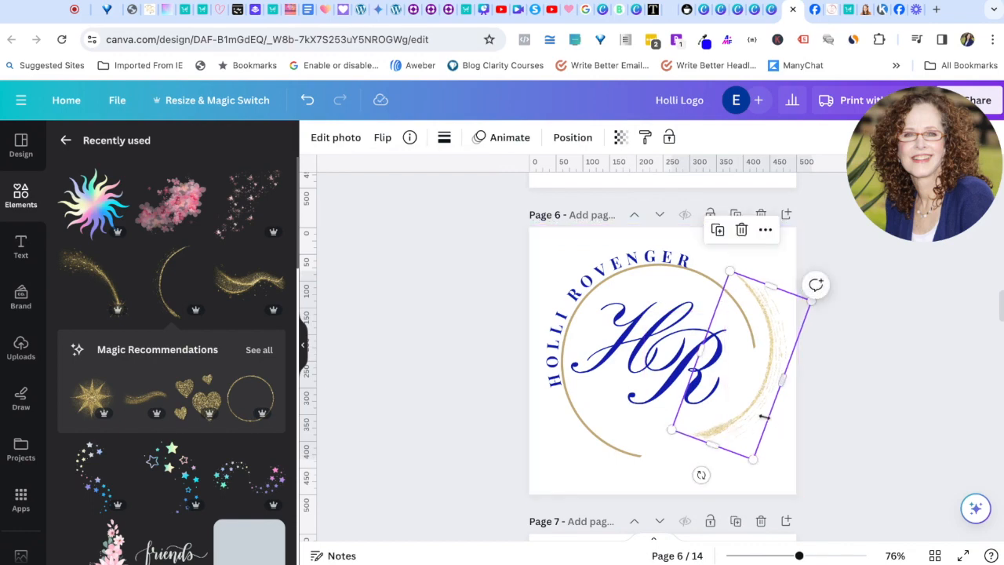
{"action": "left_click_drag", "start_coordinate": [754, 409], "coordinate": [742, 446]}
{"action": "left_click_drag", "start_coordinate": [700, 490], "coordinate": [690, 504]}
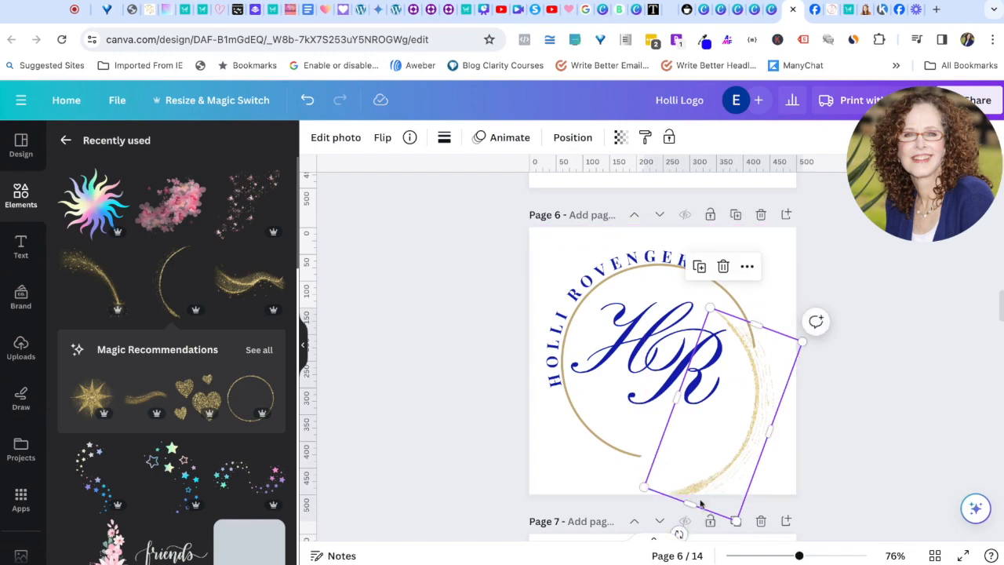
{"action": "mouse_move", "coordinate": [681, 531]}
{"action": "left_mouse_down"}
{"action": "mouse_move", "coordinate": [698, 534]}
{"action": "mouse_move", "coordinate": [678, 533]}
{"action": "mouse_move", "coordinate": [711, 493]}
{"action": "left_mouse_up"}
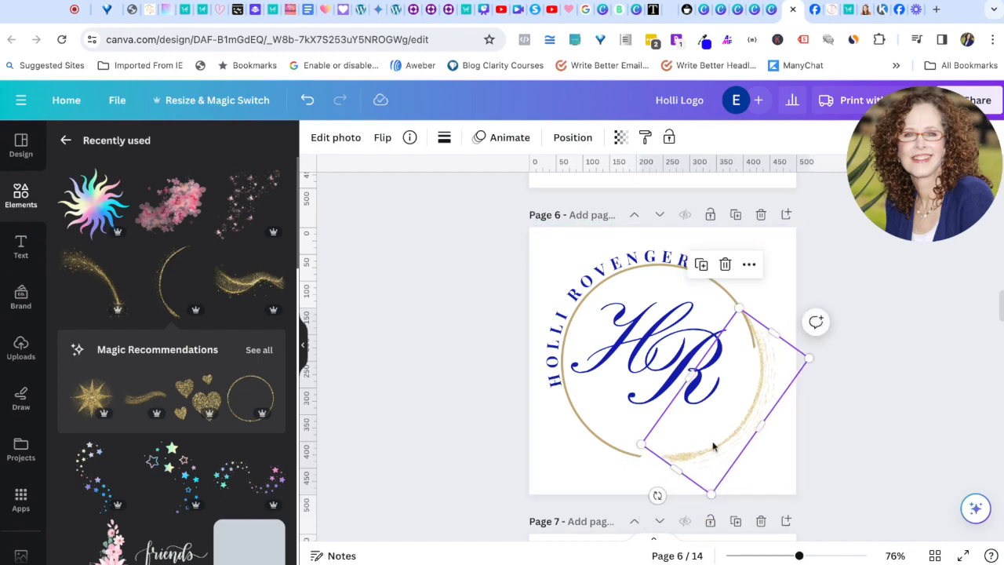
Step: Fine-tune the gold stroke's angle and position, enlarging it to hug the ring's right edge
{"action": "left_click_drag", "start_coordinate": [755, 410], "coordinate": [734, 413]}
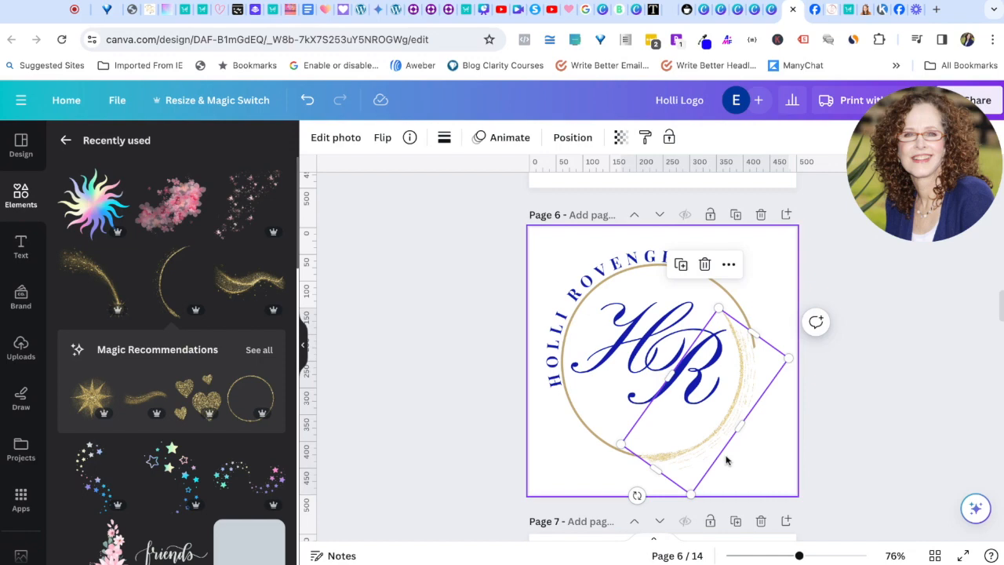
{"action": "left_click_drag", "start_coordinate": [636, 495], "coordinate": [626, 486]}
{"action": "left_click_drag", "start_coordinate": [687, 468], "coordinate": [683, 470]}
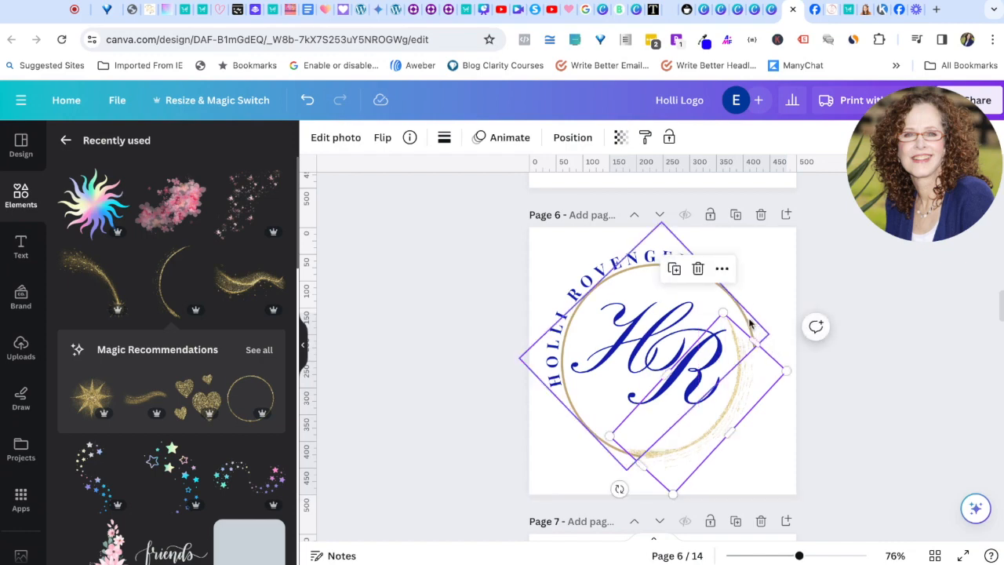
{"action": "left_click_drag", "start_coordinate": [723, 312], "coordinate": [731, 283]}
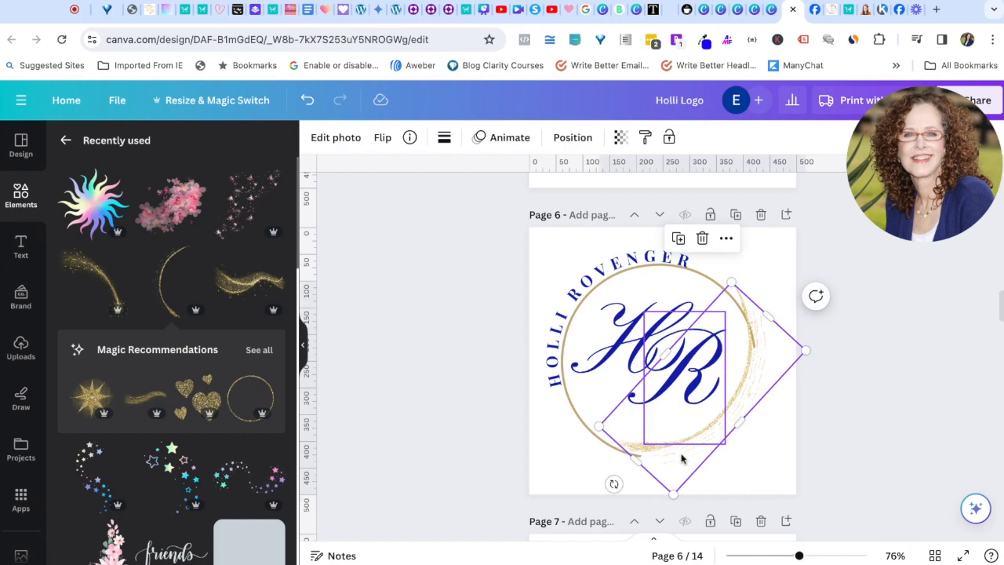
{"action": "left_click_drag", "start_coordinate": [673, 475], "coordinate": [675, 476]}
{"action": "left_click", "coordinate": [828, 418]}
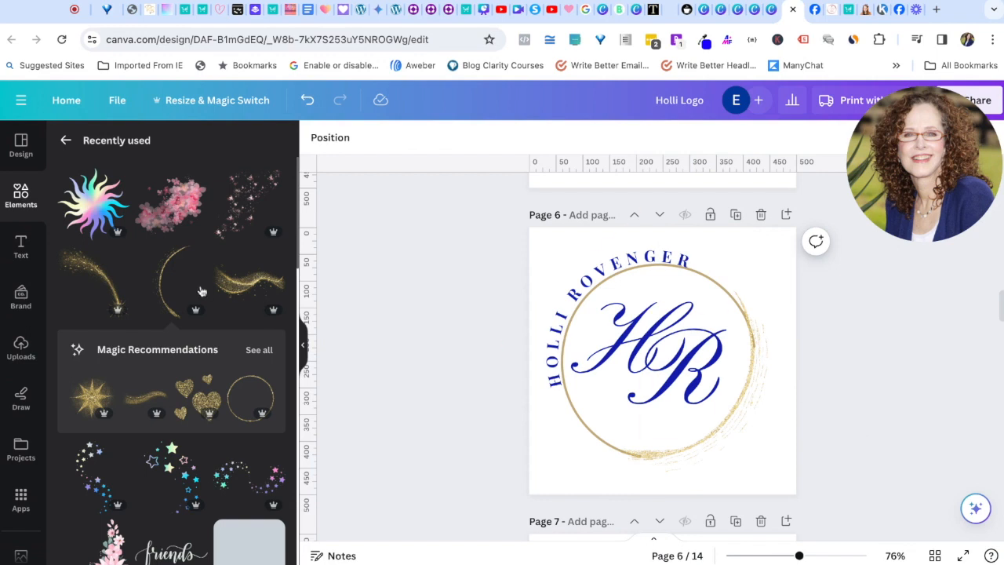
Step: Add the gold sparkle swoosh, then rotate and shrink it over the circle's lower right
{"action": "left_click", "coordinate": [84, 269]}
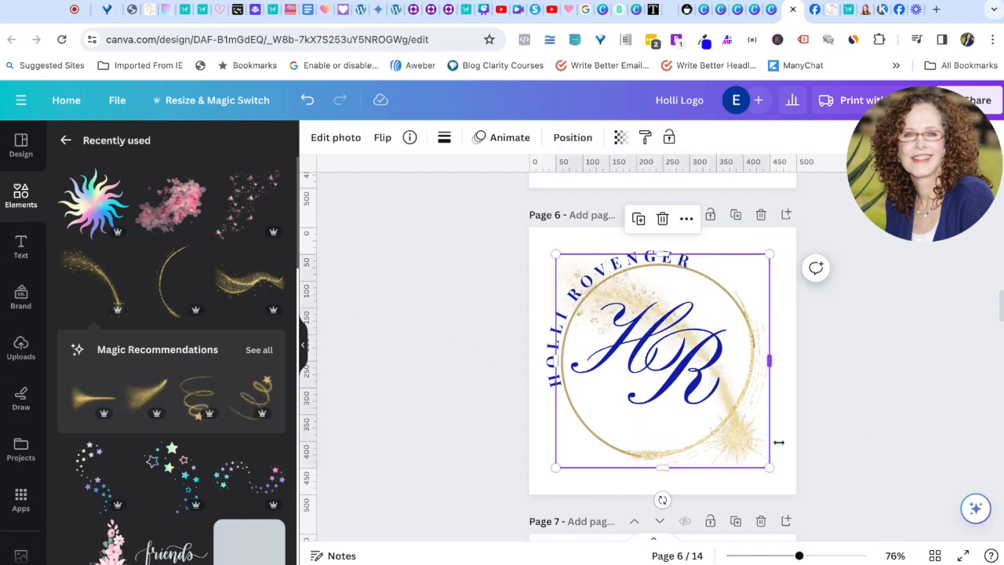
{"action": "left_click_drag", "start_coordinate": [663, 500], "coordinate": [494, 408]}
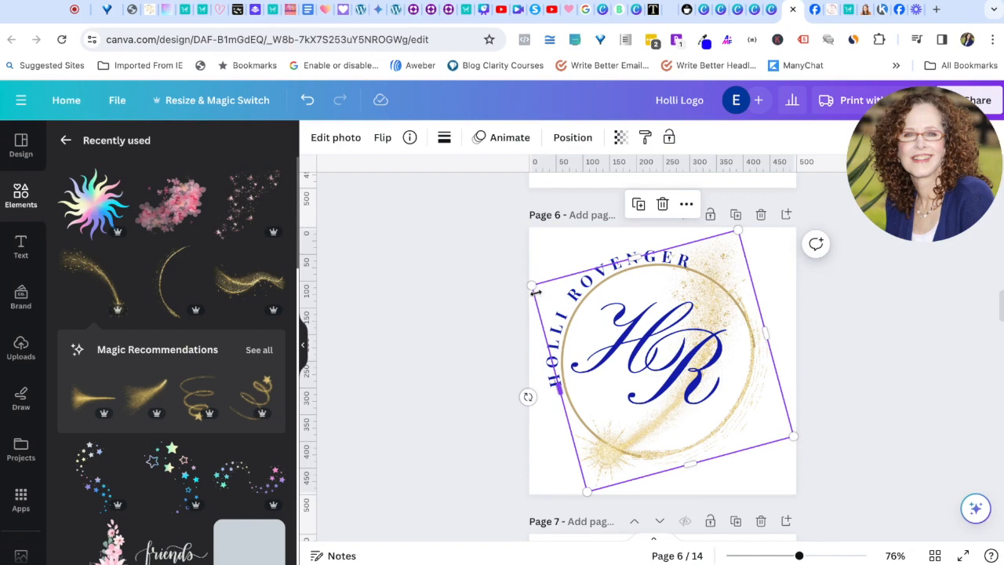
{"action": "left_click_drag", "start_coordinate": [531, 285], "coordinate": [637, 346]}
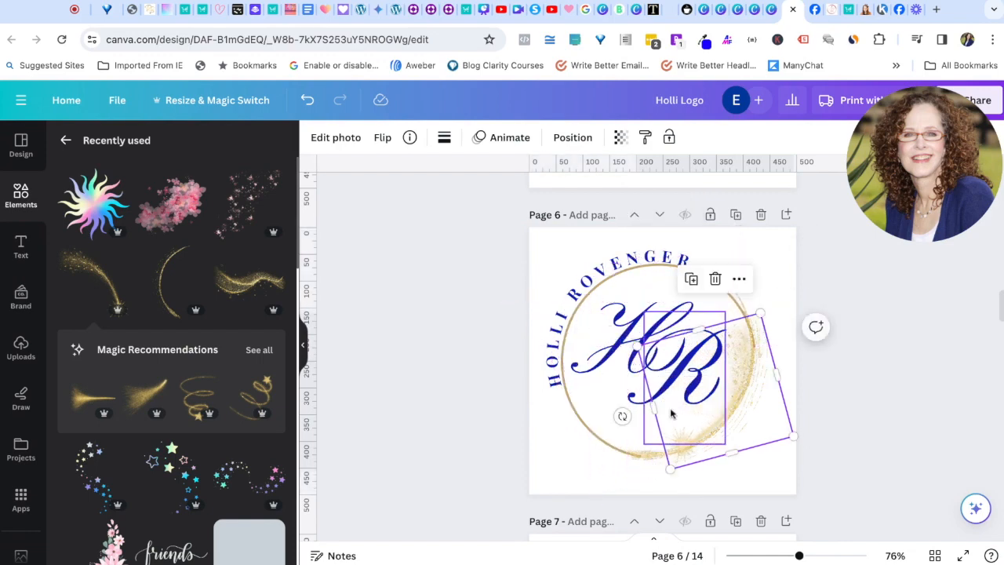
{"action": "left_click_drag", "start_coordinate": [670, 469], "coordinate": [662, 481]}
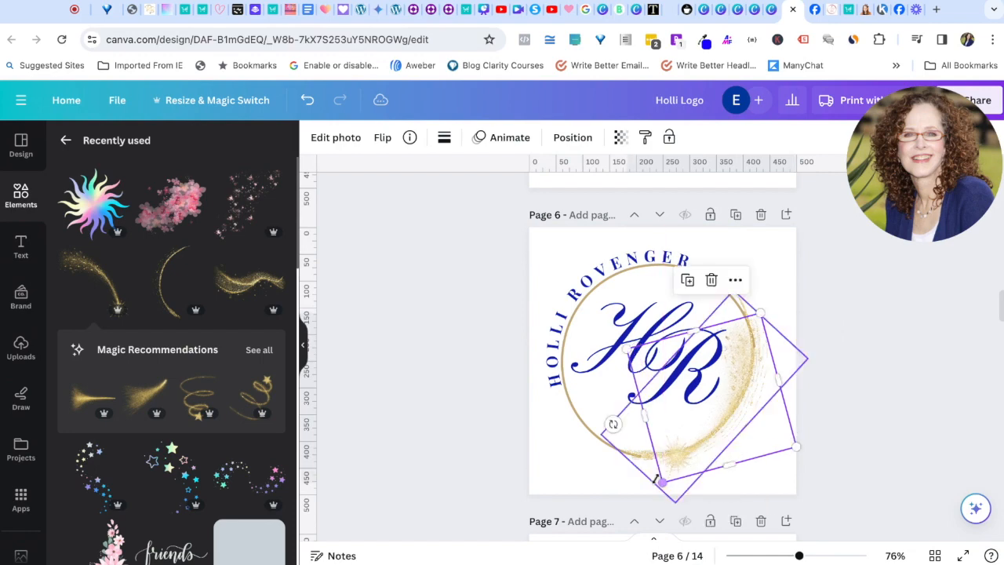
{"action": "left_click", "coordinate": [886, 425]}
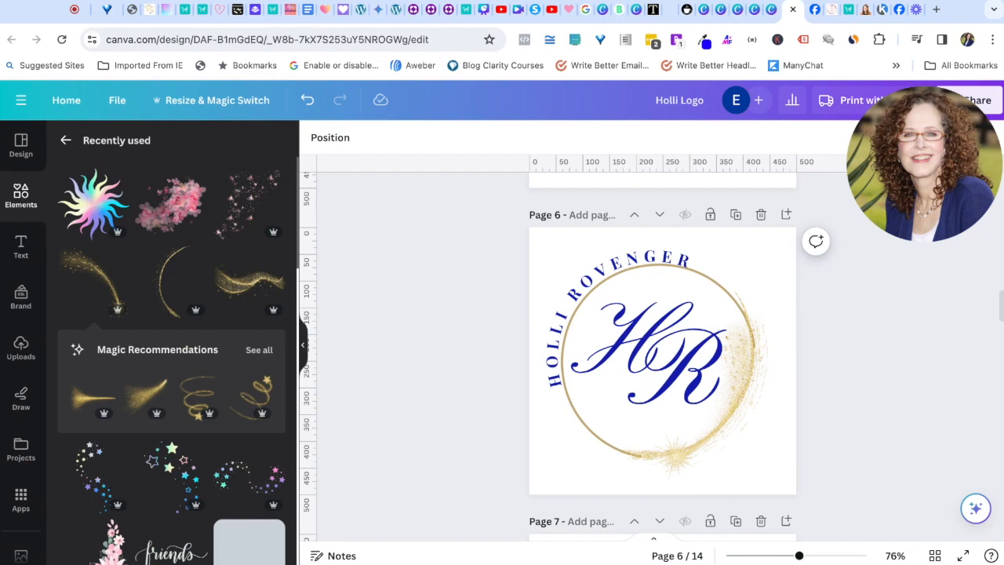
{"action": "scroll", "coordinate": [662, 353], "scroll_direction": "up", "scroll_amount": 1}
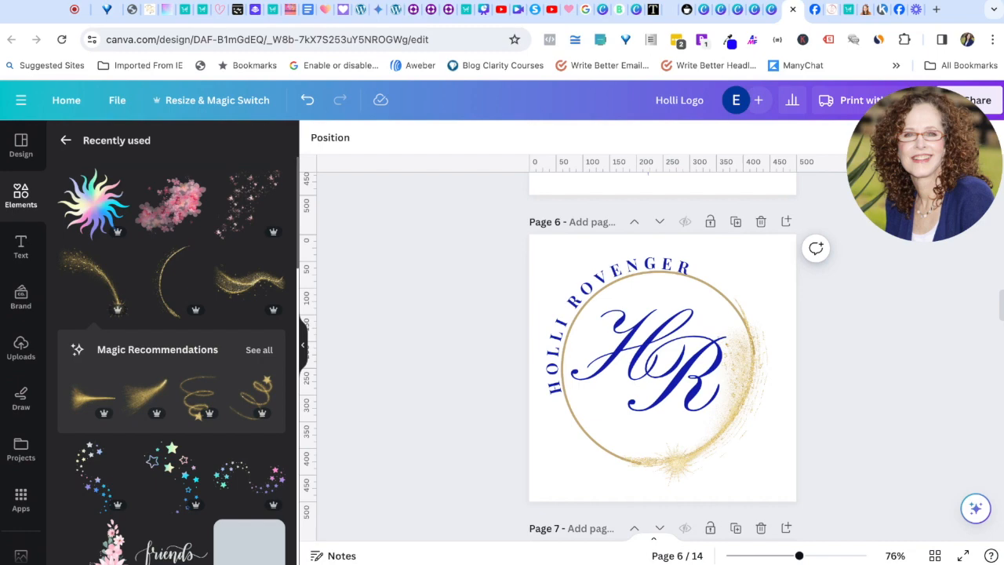
Step: Inspect the curved name text and gold sparkle, then go back to the main elements overview
{"action": "left_click", "coordinate": [618, 276]}
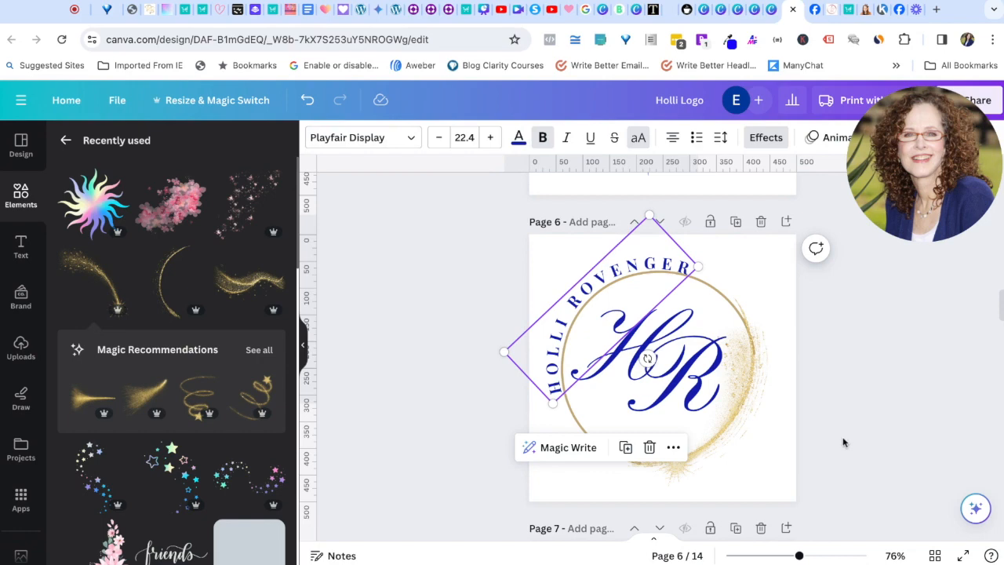
{"action": "left_click", "coordinate": [759, 463]}
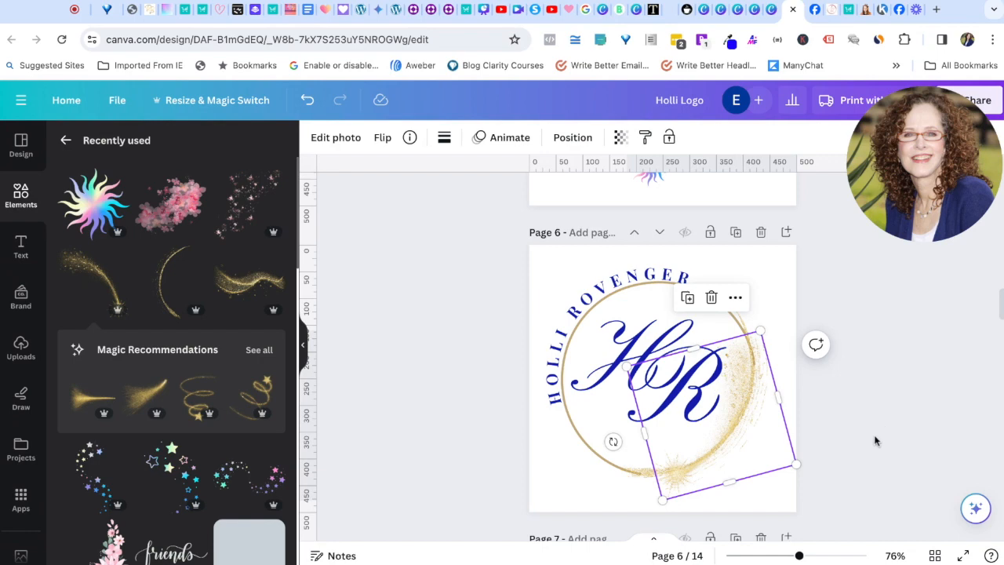
{"action": "left_click", "coordinate": [875, 440]}
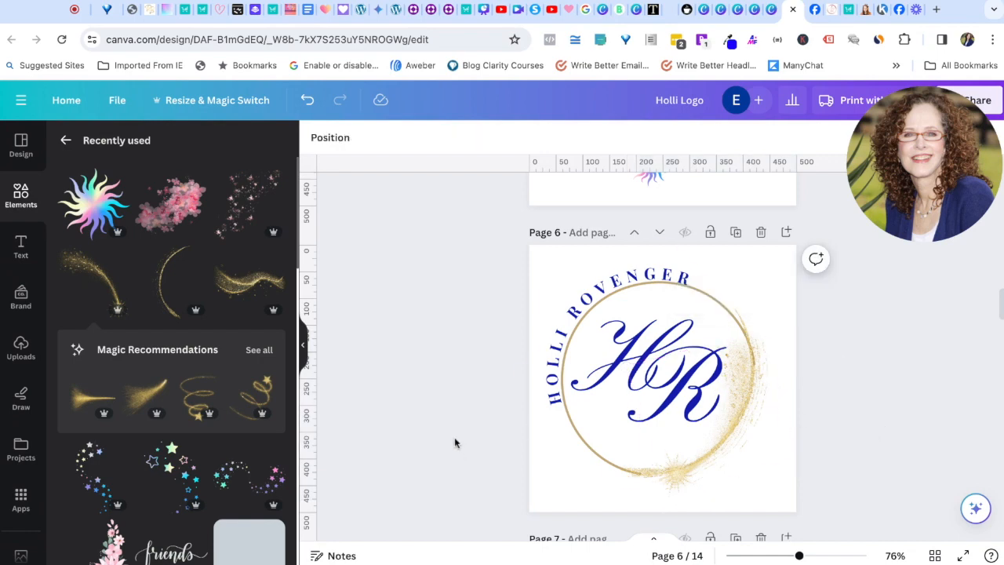
{"action": "left_click", "coordinate": [65, 140]}
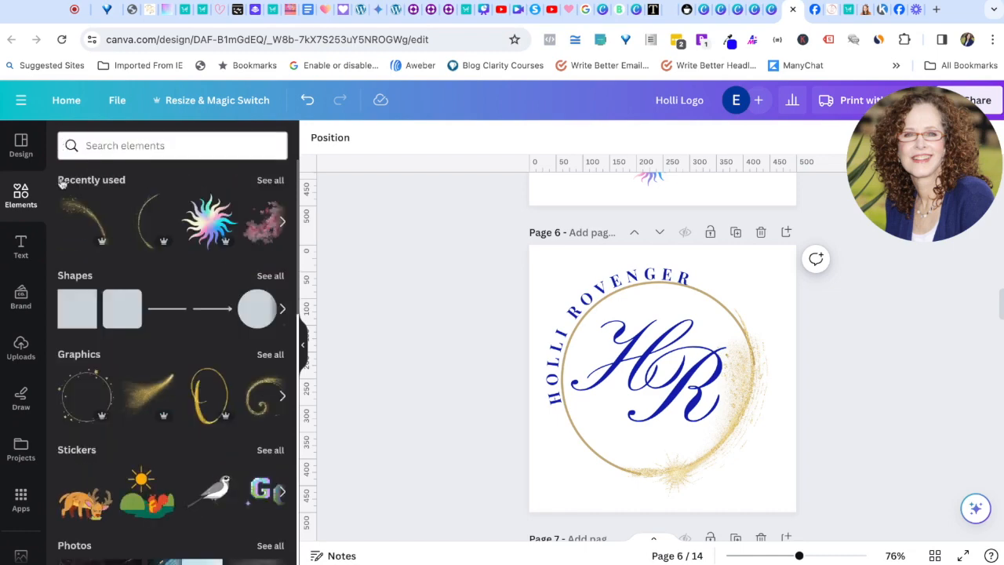
Step: Apply the pastel gradient heart 'Thankyou For Your Order' logo template to page 8
{"action": "left_click", "coordinate": [20, 144]}
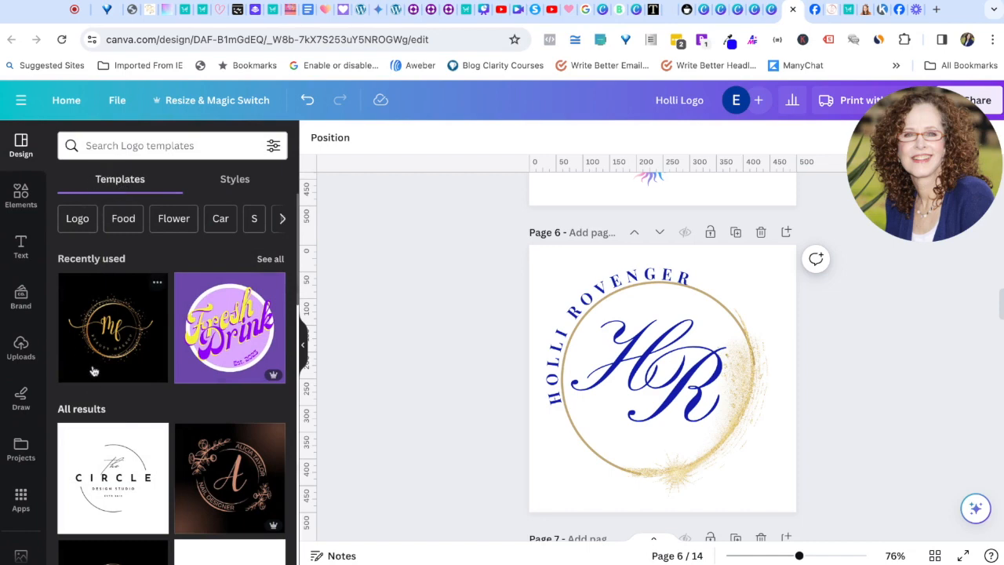
{"action": "scroll", "coordinate": [92, 337], "scroll_direction": "down", "scroll_amount": 10}
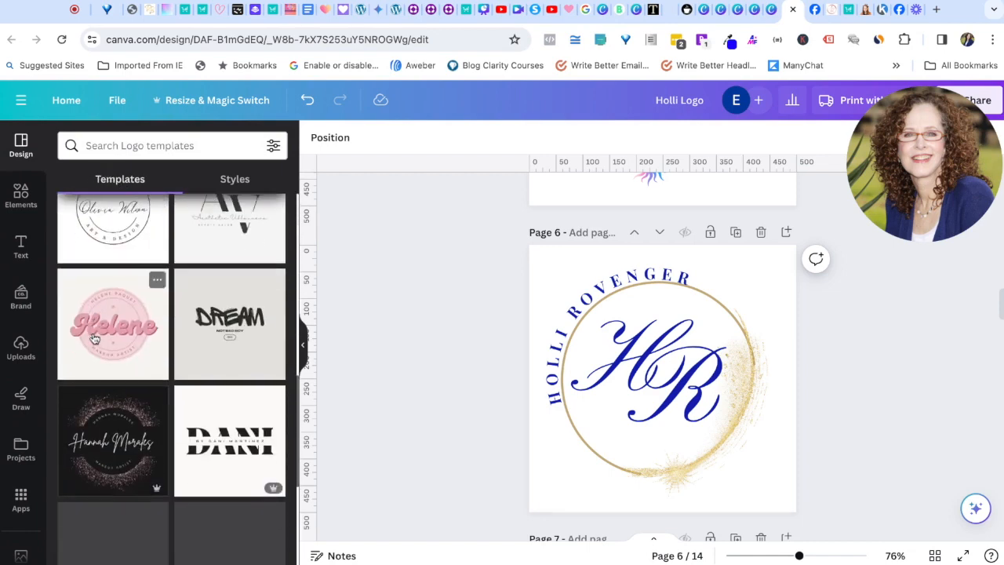
{"action": "scroll", "coordinate": [94, 338], "scroll_direction": "down", "scroll_amount": 1}
{"action": "scroll", "coordinate": [537, 417], "scroll_direction": "down", "scroll_amount": 8}
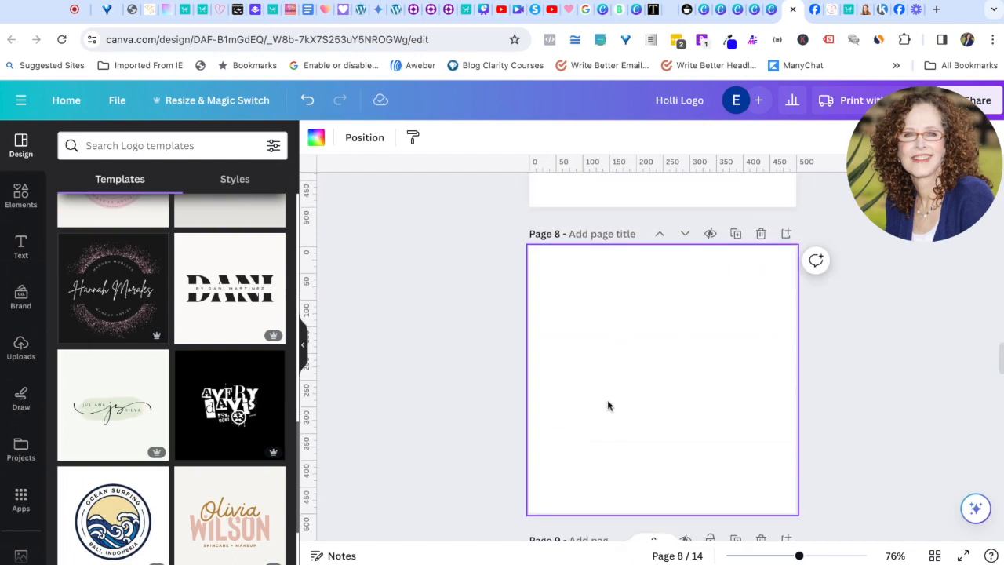
{"action": "scroll", "coordinate": [176, 465], "scroll_direction": "down", "scroll_amount": 3}
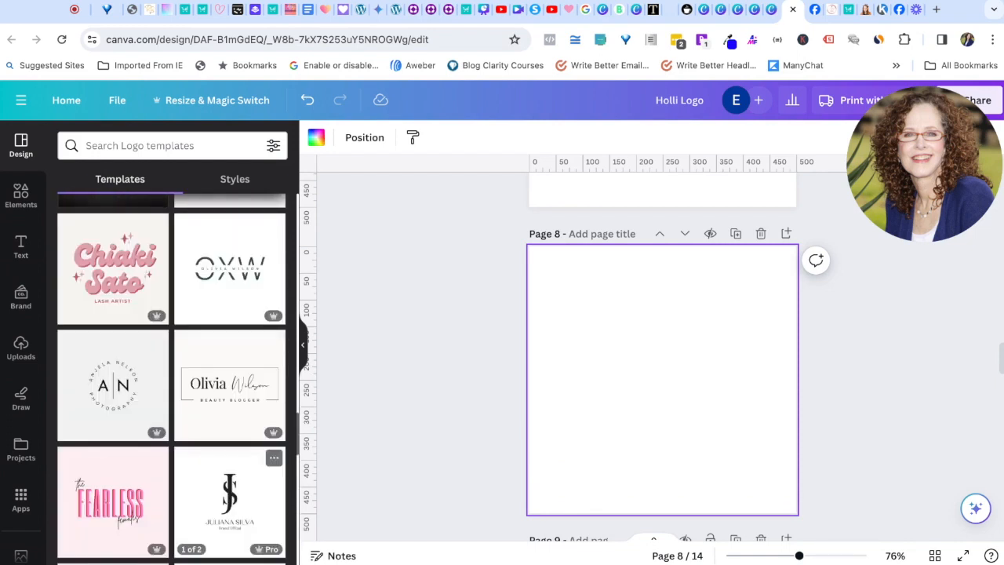
{"action": "scroll", "coordinate": [229, 470], "scroll_direction": "down", "scroll_amount": 5}
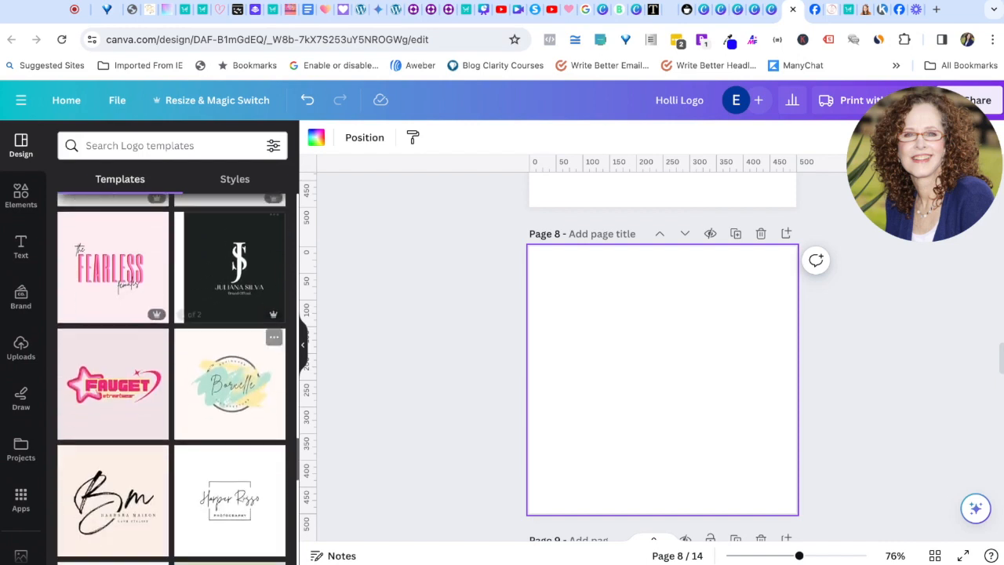
{"action": "scroll", "coordinate": [172, 378], "scroll_direction": "down", "scroll_amount": 5}
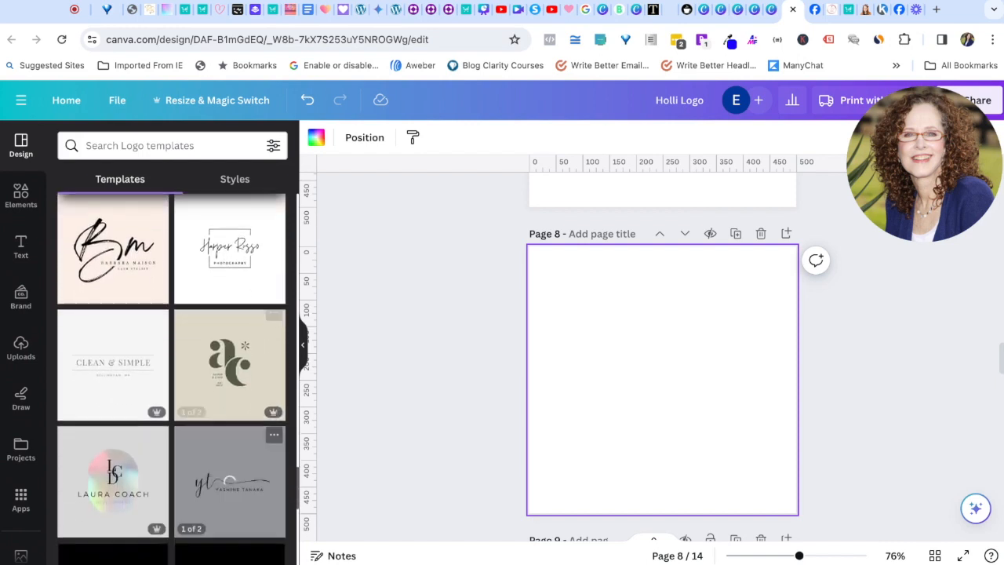
{"action": "scroll", "coordinate": [229, 439], "scroll_direction": "down", "scroll_amount": 3}
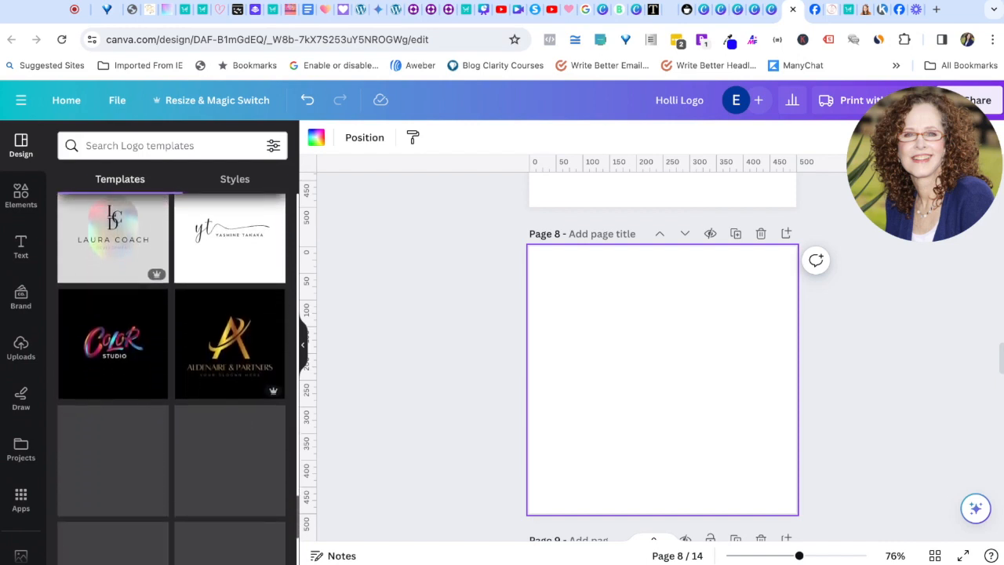
{"action": "scroll", "coordinate": [229, 392], "scroll_direction": "down", "scroll_amount": 7}
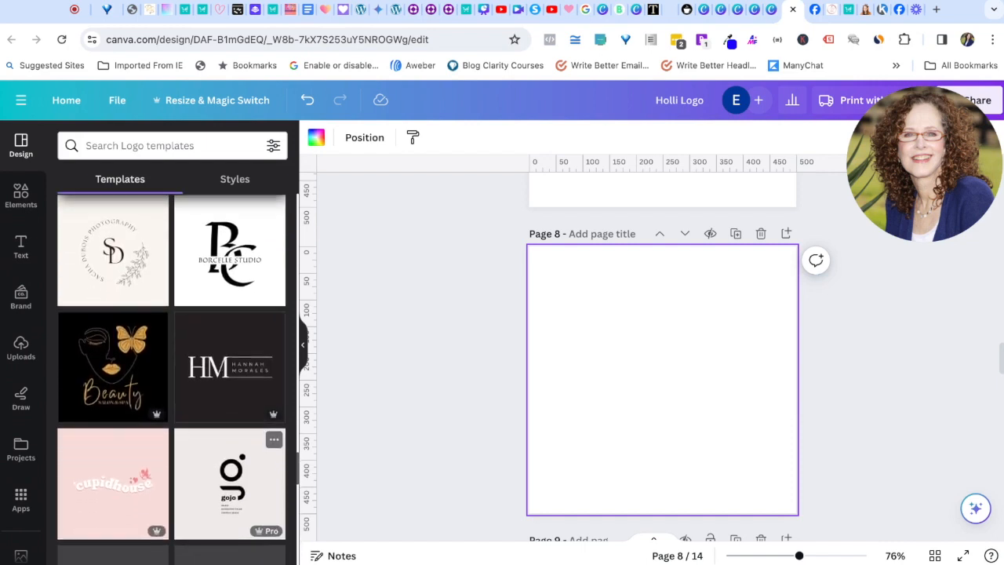
{"action": "scroll", "coordinate": [229, 443], "scroll_direction": "down", "scroll_amount": 5}
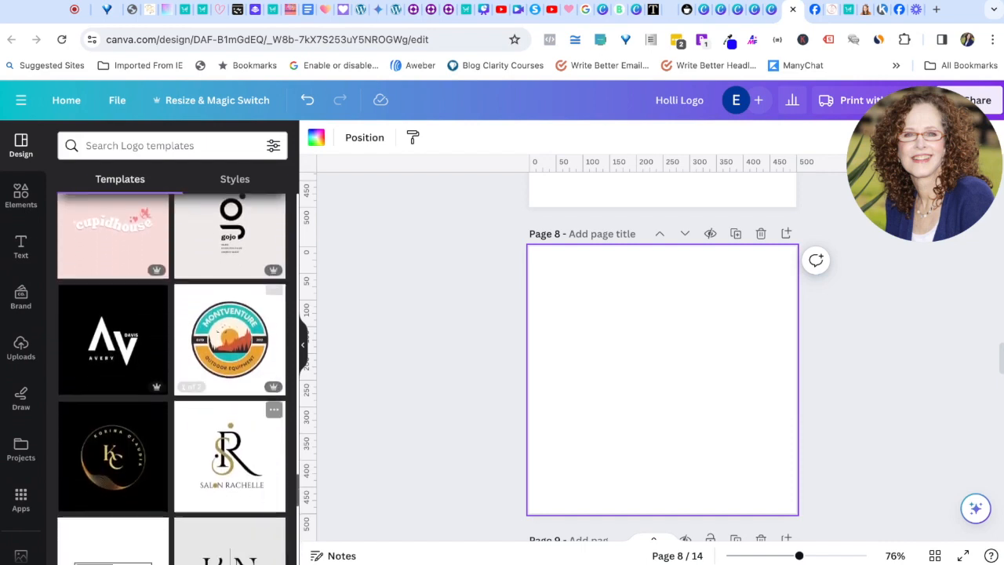
{"action": "scroll", "coordinate": [171, 376], "scroll_direction": "down", "scroll_amount": 10}
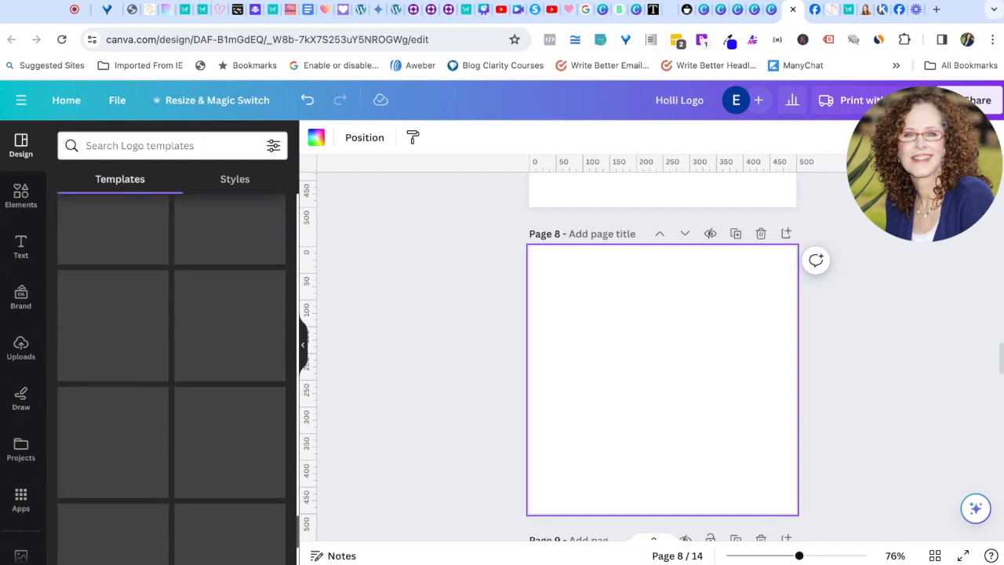
{"action": "scroll", "coordinate": [171, 376], "scroll_direction": "down", "scroll_amount": 7}
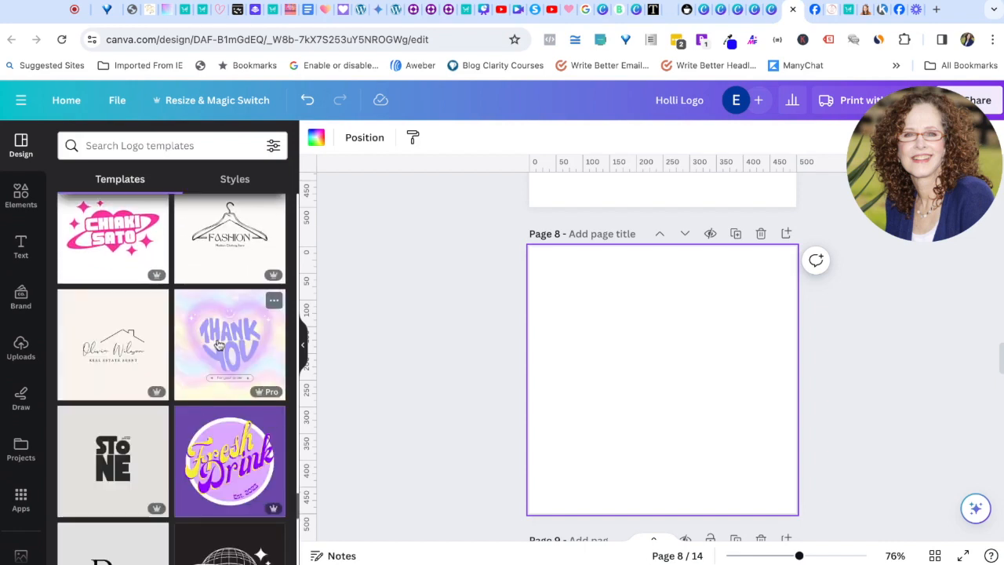
{"action": "left_click", "coordinate": [240, 350]}
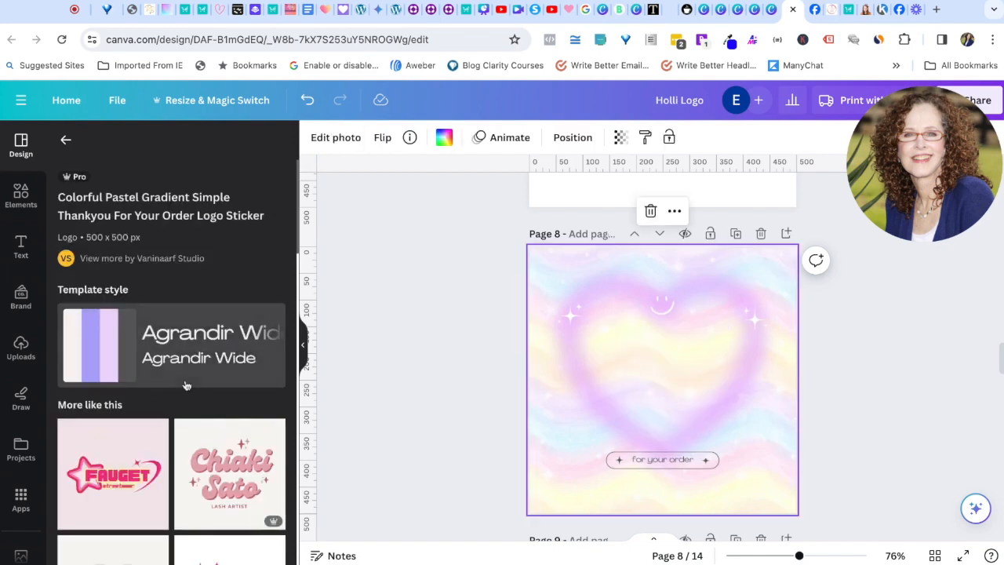
Step: Browse templates similar to page 8's Thank You design
{"action": "left_click", "coordinate": [477, 414]}
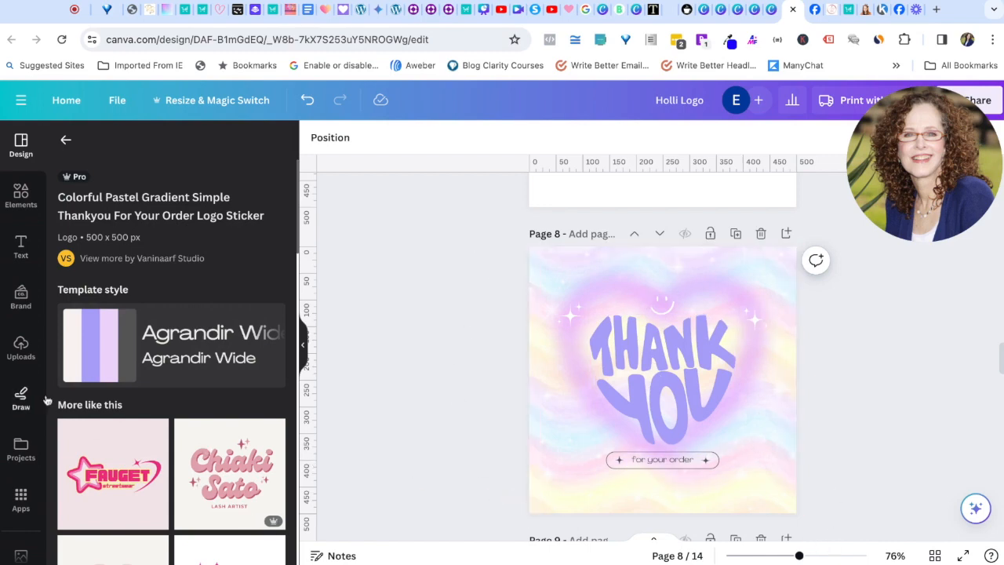
{"action": "scroll", "coordinate": [157, 403], "scroll_direction": "down", "scroll_amount": 6}
{"action": "scroll", "coordinate": [157, 493], "scroll_direction": "down", "scroll_amount": 3}
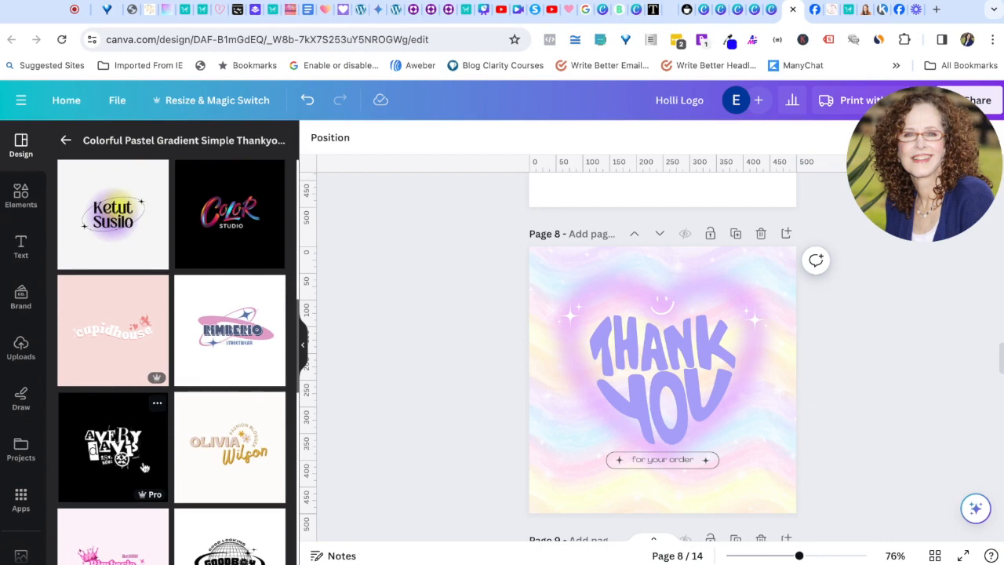
{"action": "scroll", "coordinate": [112, 369], "scroll_direction": "down", "scroll_amount": 7}
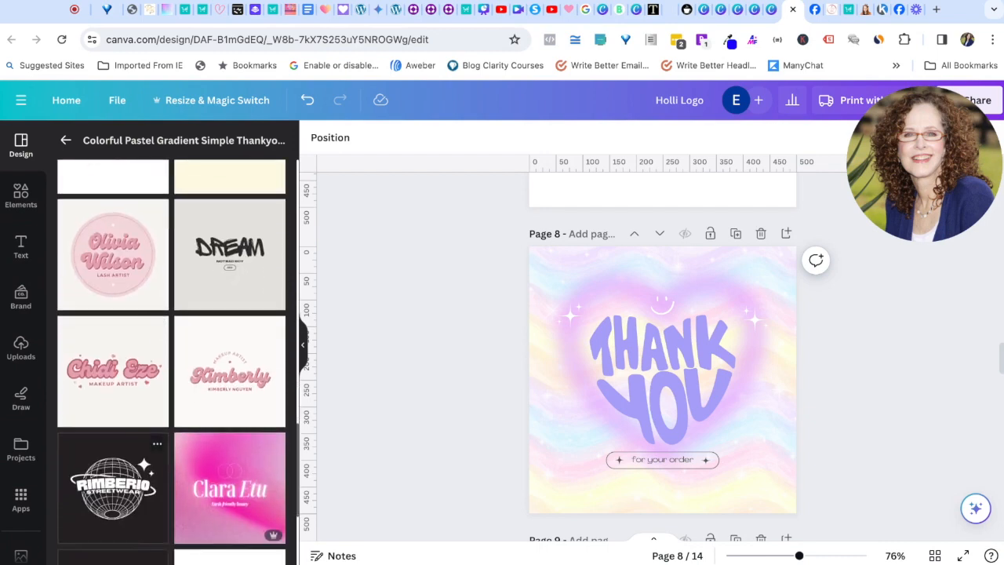
{"action": "scroll", "coordinate": [110, 329], "scroll_direction": "up", "scroll_amount": 8}
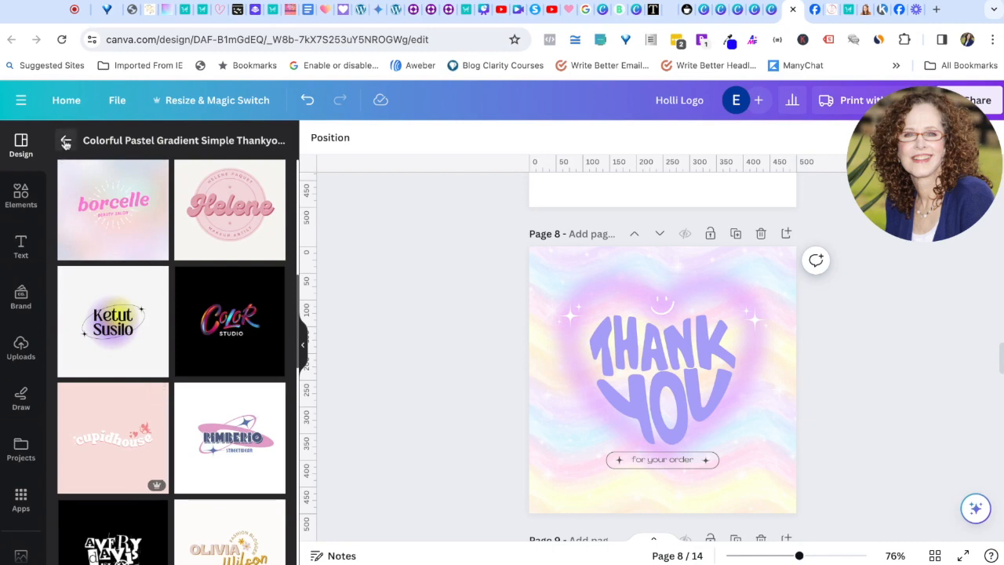
Step: Add a new blank page 9 after page 8, bringing the design to 15 pages
{"action": "left_click", "coordinate": [66, 140]}
{"action": "scroll", "coordinate": [639, 357], "scroll_direction": "down", "scroll_amount": 2}
{"action": "scroll", "coordinate": [639, 357], "scroll_direction": "up", "scroll_amount": 3}
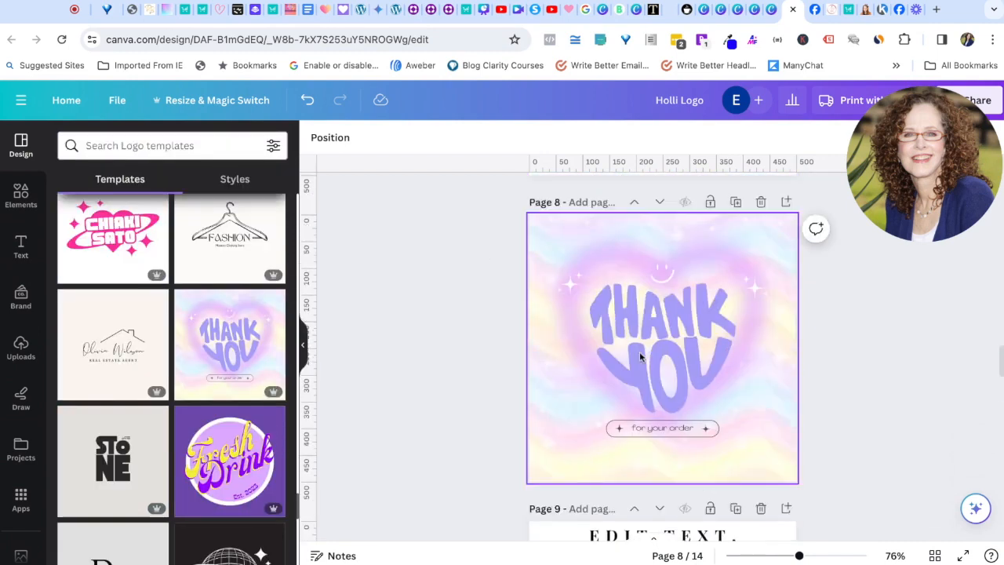
{"action": "left_click", "coordinate": [787, 346]}
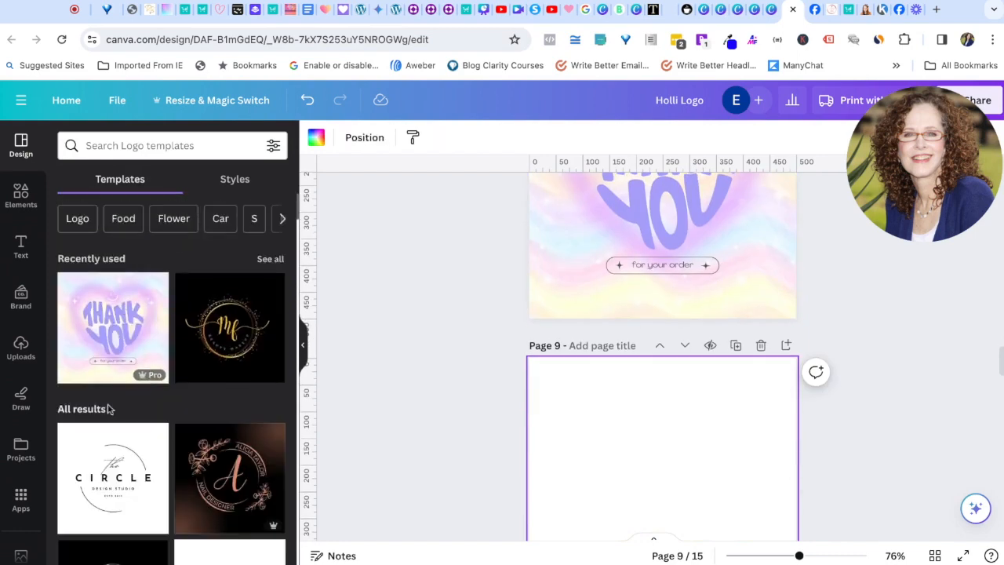
Step: Apply 'The Circle' Design Studio logo template to page 9 and browse similar templates
{"action": "scroll", "coordinate": [122, 432], "scroll_direction": "down", "scroll_amount": 2}
{"action": "scroll", "coordinate": [121, 431], "scroll_direction": "down", "scroll_amount": 1}
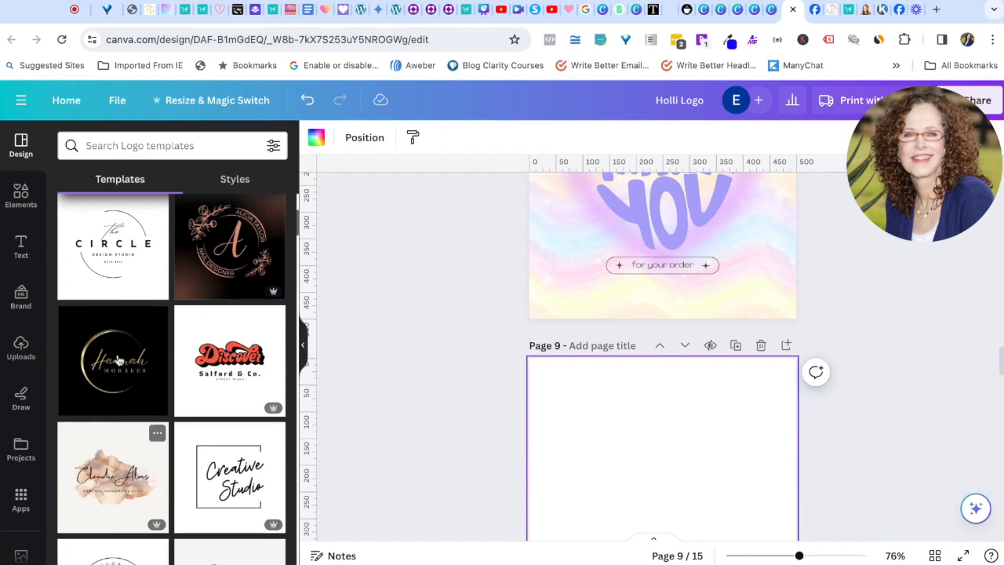
{"action": "left_click", "coordinate": [102, 243]}
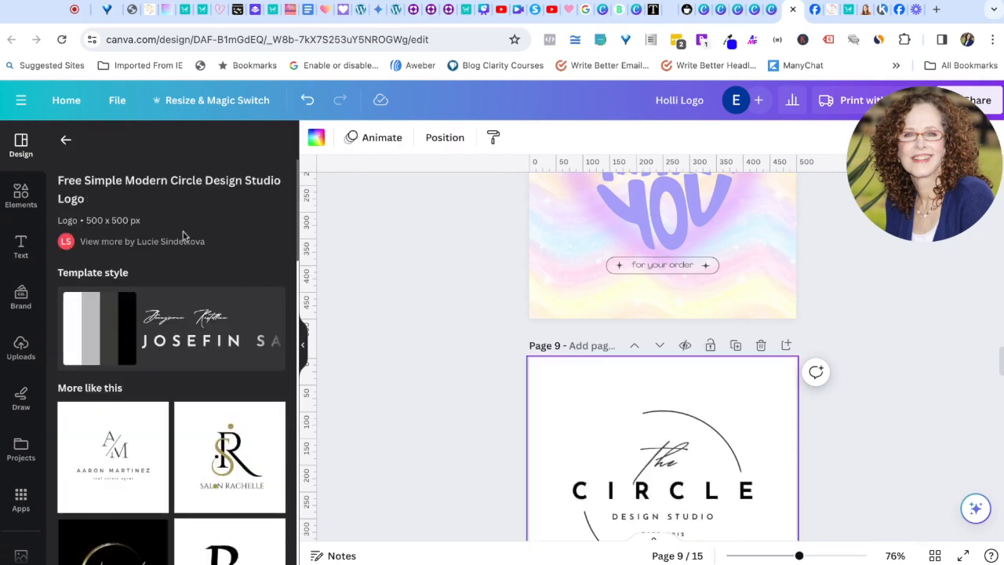
{"action": "scroll", "coordinate": [194, 402], "scroll_direction": "down", "scroll_amount": 6}
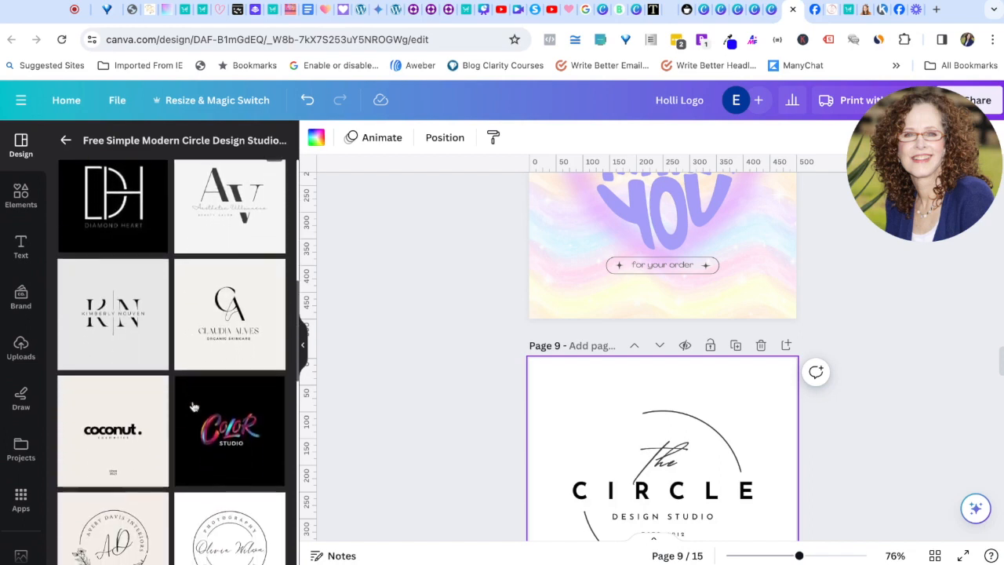
{"action": "scroll", "coordinate": [194, 406], "scroll_direction": "down", "scroll_amount": 3}
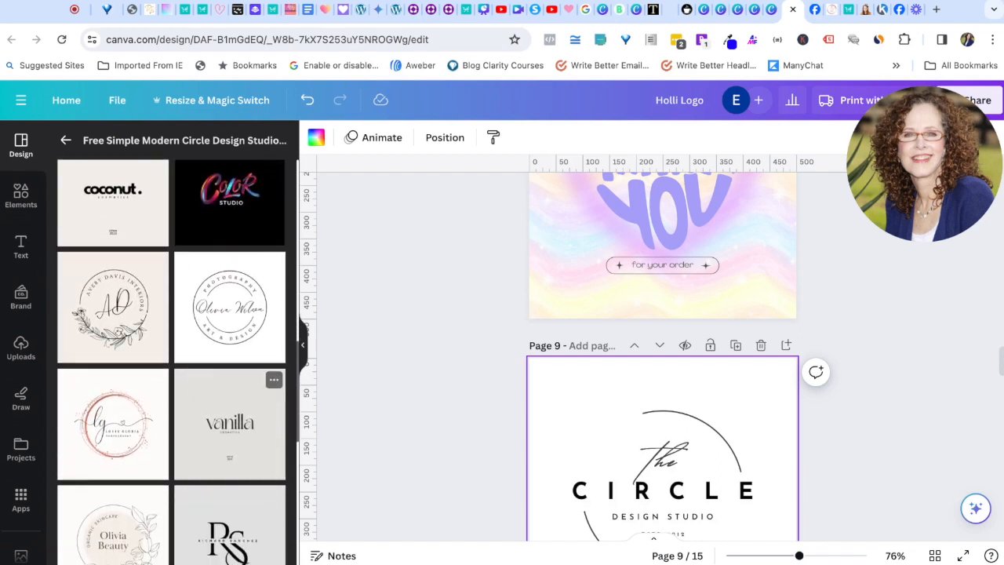
{"action": "scroll", "coordinate": [194, 392], "scroll_direction": "down", "scroll_amount": 5}
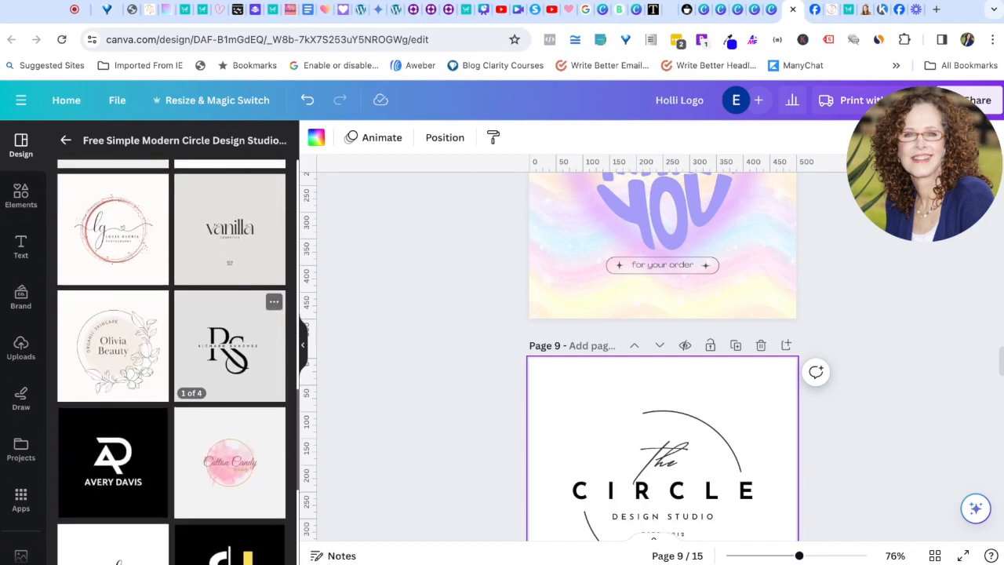
{"action": "scroll", "coordinate": [173, 353], "scroll_direction": "up", "scroll_amount": 10}
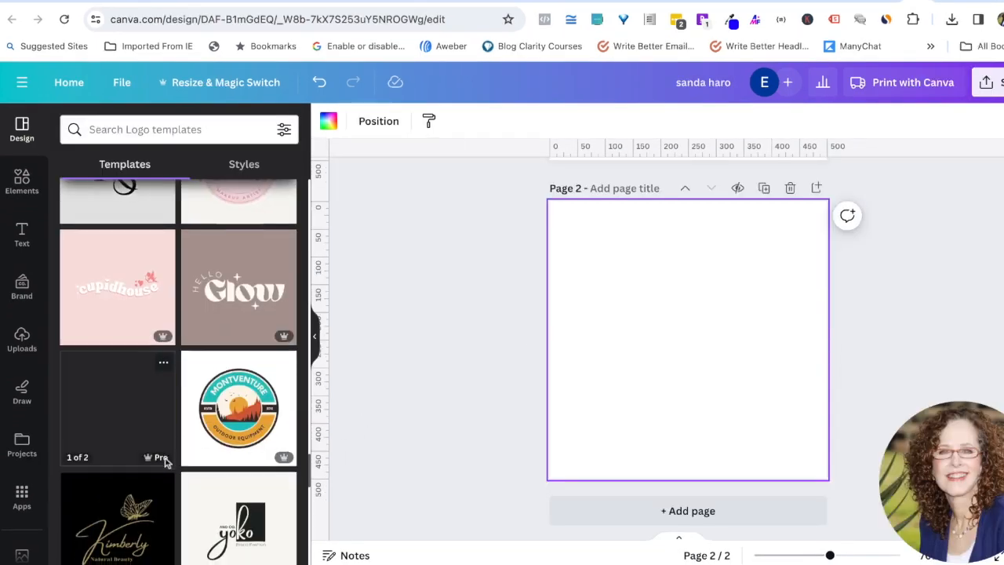
{"action": "scroll", "coordinate": [166, 463], "scroll_direction": "down", "scroll_amount": 3}
{"action": "mouse_move", "coordinate": [166, 462]}
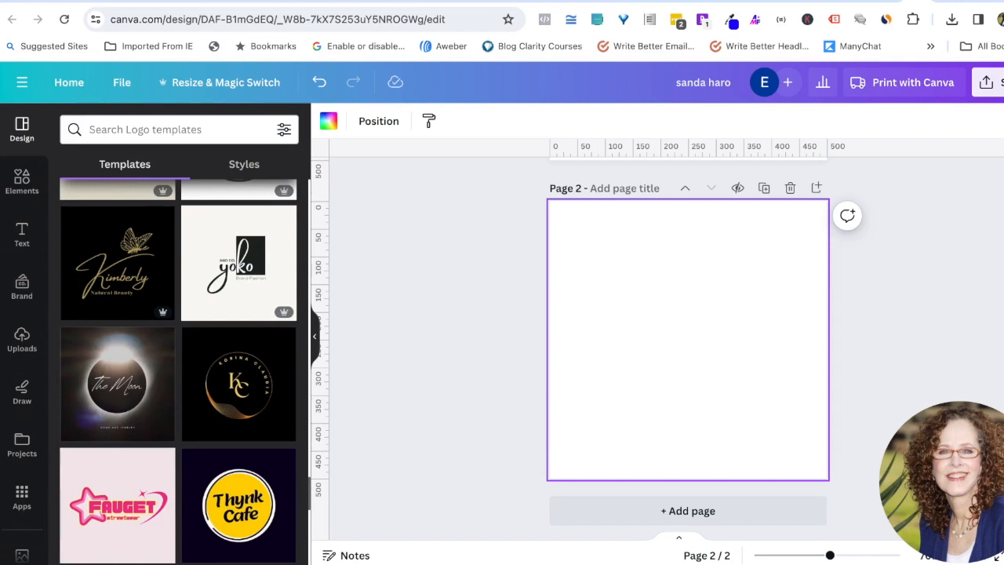
{"action": "scroll", "coordinate": [122, 359], "scroll_direction": "up", "scroll_amount": 4}
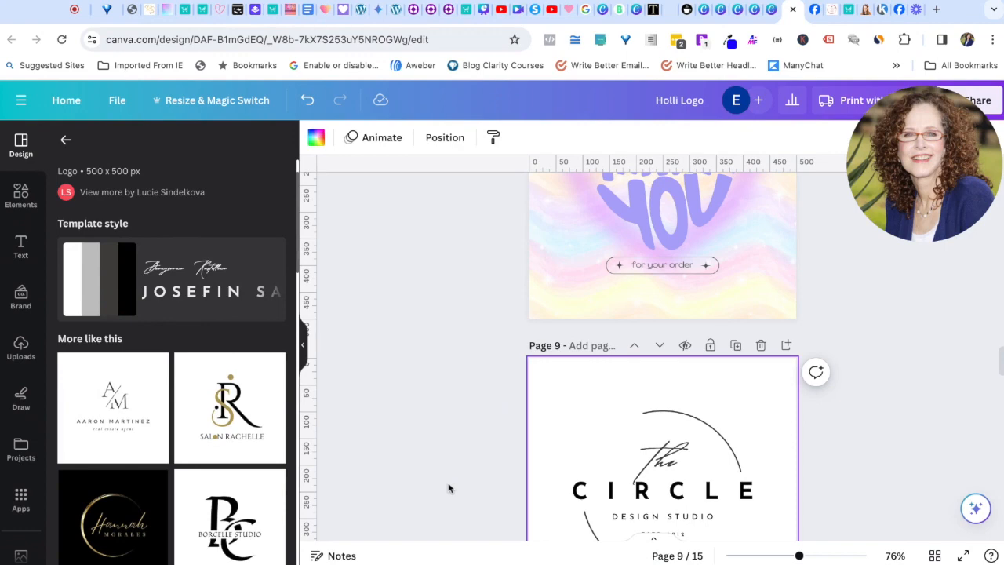
Step: Move page 1's pink floral image over the HR monogram
{"action": "scroll", "coordinate": [662, 355], "scroll_direction": "up", "scroll_amount": 1}
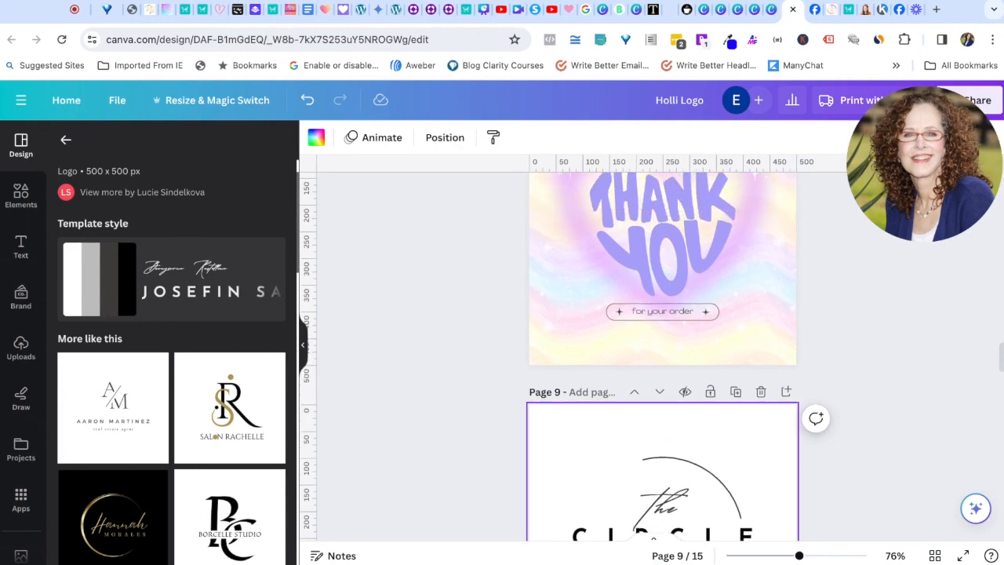
{"action": "scroll", "coordinate": [426, 452], "scroll_direction": "down", "scroll_amount": 5}
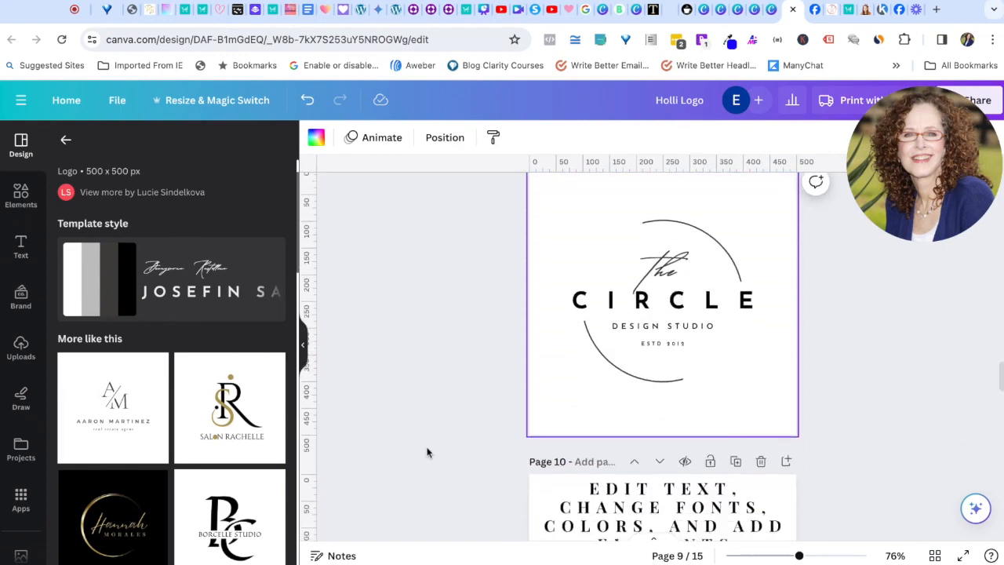
{"action": "scroll", "coordinate": [427, 452], "scroll_direction": "up", "scroll_amount": 1}
{"action": "scroll", "coordinate": [427, 452], "scroll_direction": "down", "scroll_amount": 1}
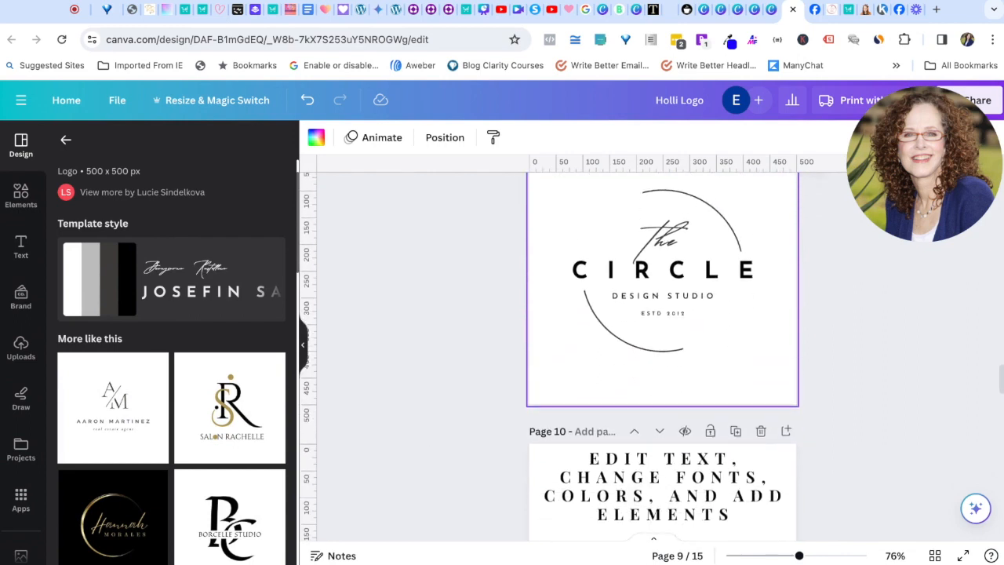
{"action": "scroll", "coordinate": [506, 423], "scroll_direction": "down", "scroll_amount": 4}
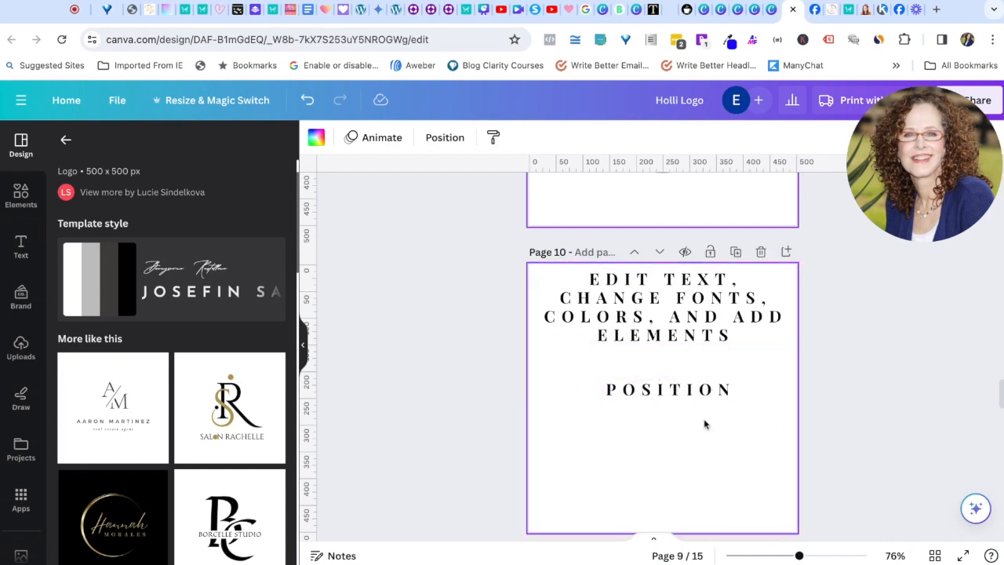
{"action": "scroll", "coordinate": [697, 424], "scroll_direction": "up", "scroll_amount": 12}
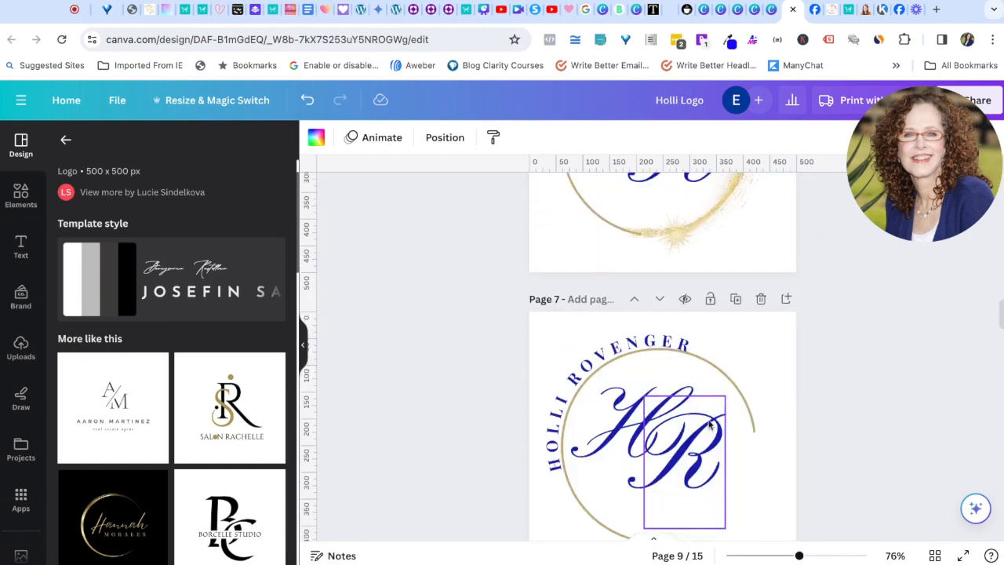
{"action": "scroll", "coordinate": [710, 423], "scroll_direction": "up", "scroll_amount": 12}
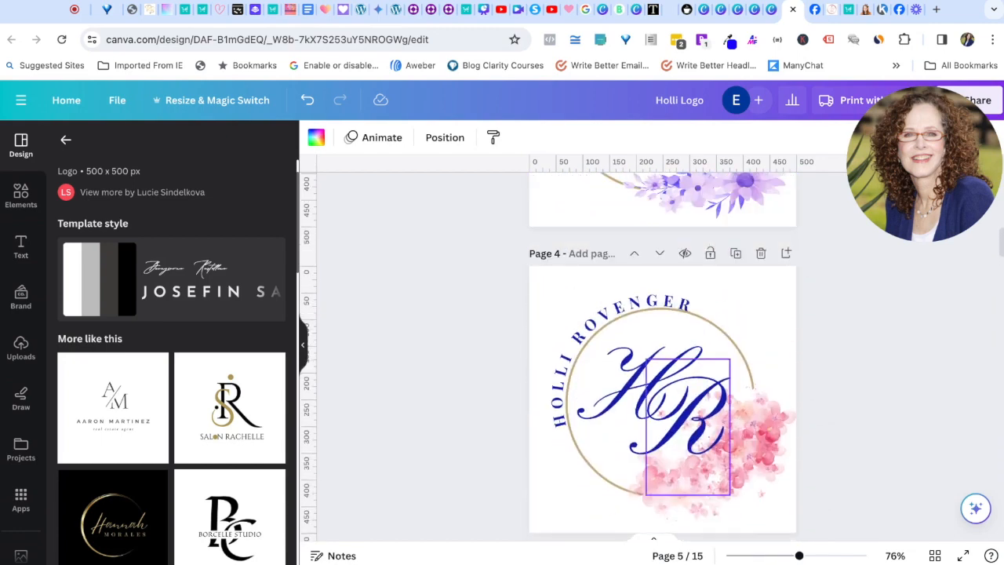
{"action": "scroll", "coordinate": [753, 322], "scroll_direction": "up", "scroll_amount": 12}
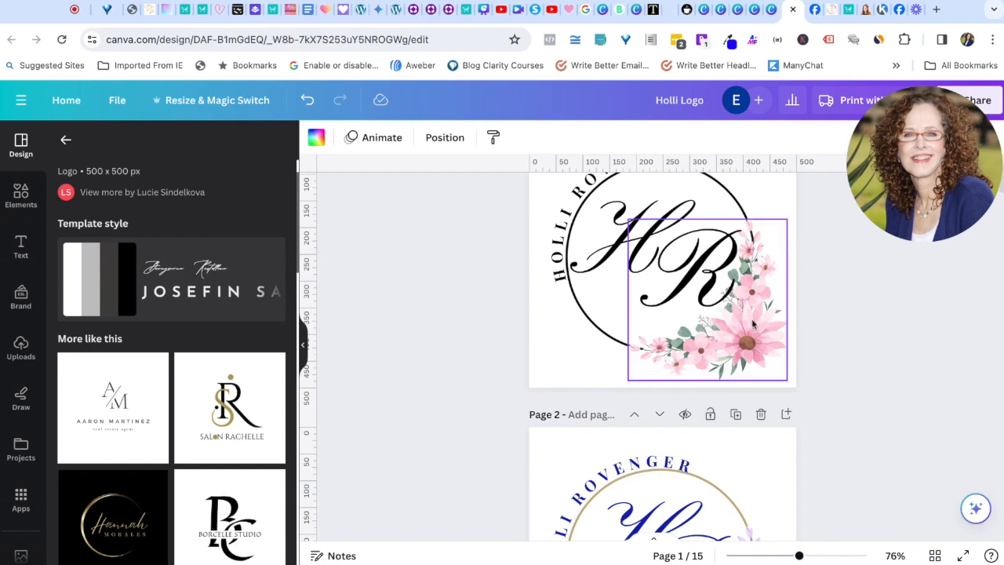
{"action": "left_click_drag", "start_coordinate": [754, 343], "coordinate": [756, 349]}
{"action": "left_click_drag", "start_coordinate": [646, 372], "coordinate": [705, 329]}
{"action": "left_click_drag", "start_coordinate": [646, 372], "coordinate": [628, 408]}
Step: Add a blank page 11 after page 10, making 16 pages
{"action": "scroll", "coordinate": [662, 353], "scroll_direction": "down", "scroll_amount": 20}
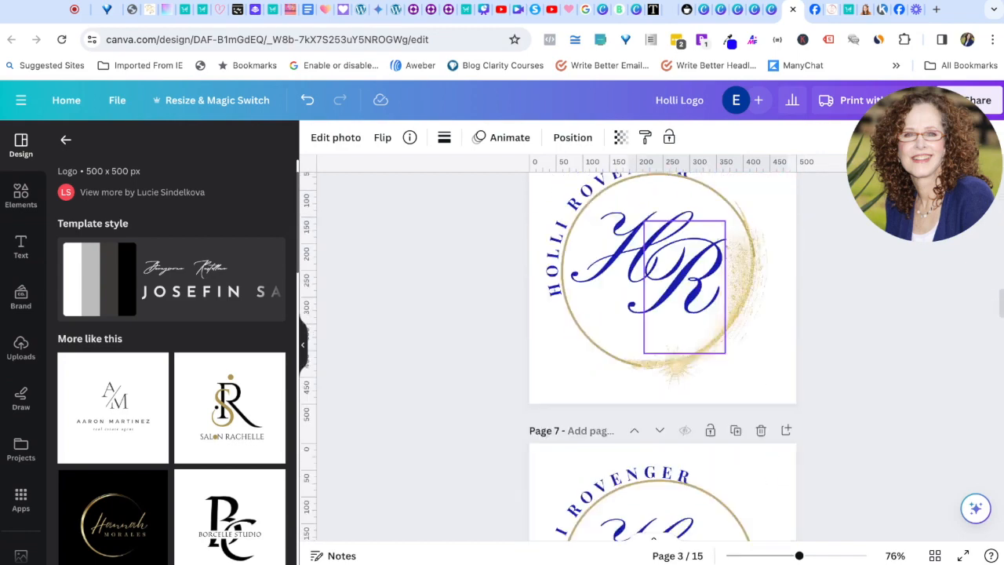
{"action": "scroll", "coordinate": [663, 353], "scroll_direction": "down", "scroll_amount": 10}
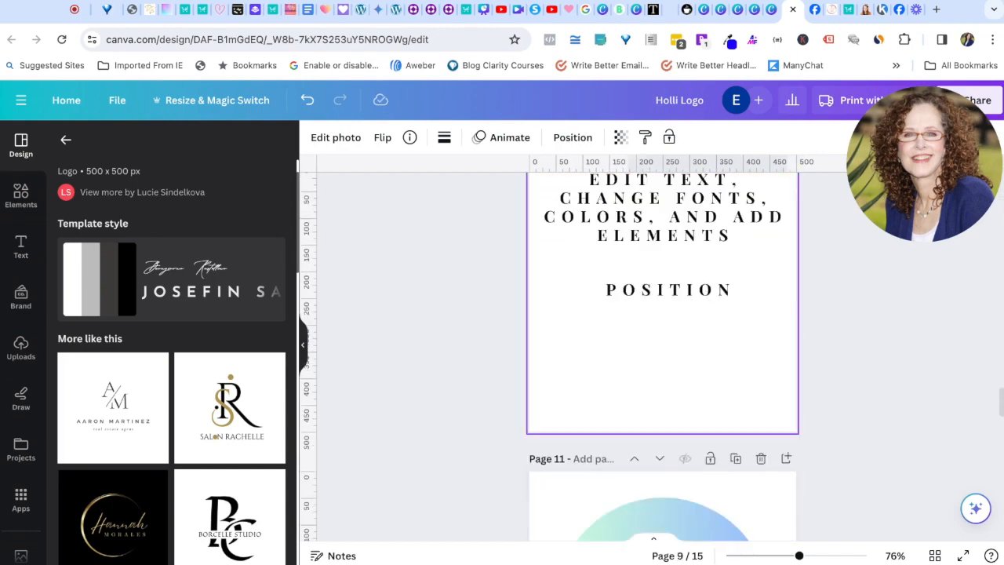
{"action": "scroll", "coordinate": [662, 353], "scroll_direction": "up", "scroll_amount": 4}
{"action": "scroll", "coordinate": [780, 231], "scroll_direction": "up", "scroll_amount": 1}
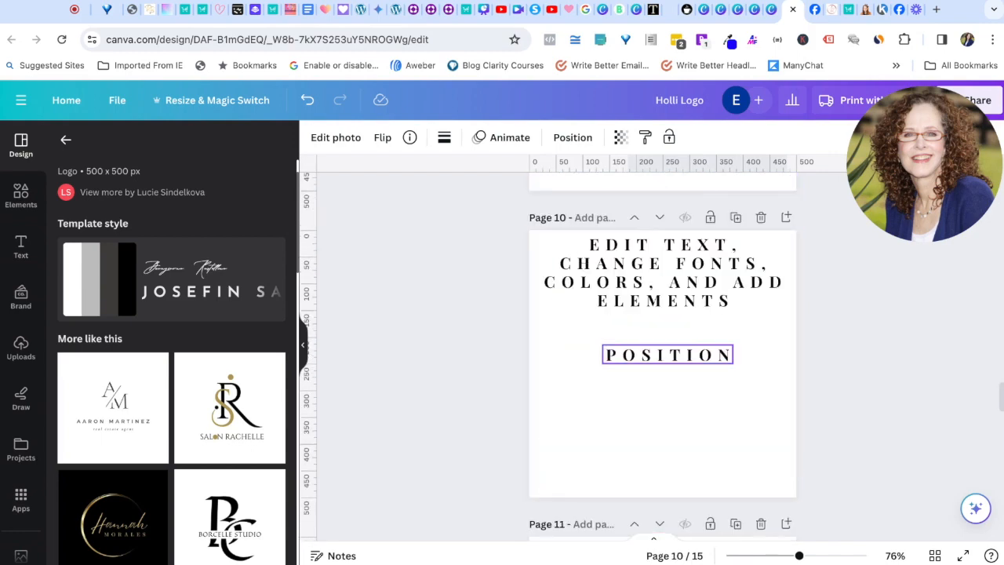
{"action": "left_click", "coordinate": [787, 218]}
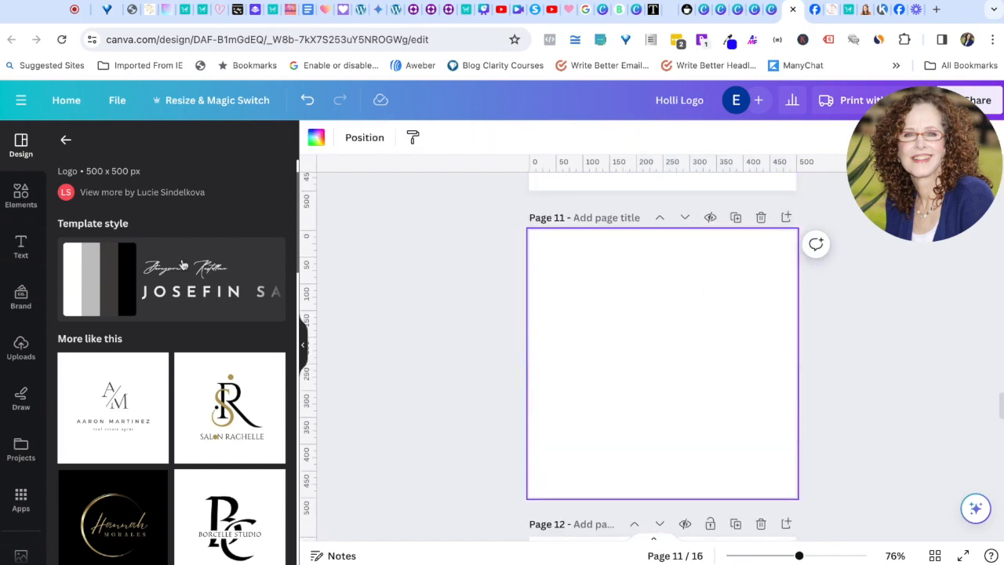
Step: Add the glowing yellow sun from Recently used elements to page 11 and shrink it to about half size
{"action": "left_click", "coordinate": [21, 196]}
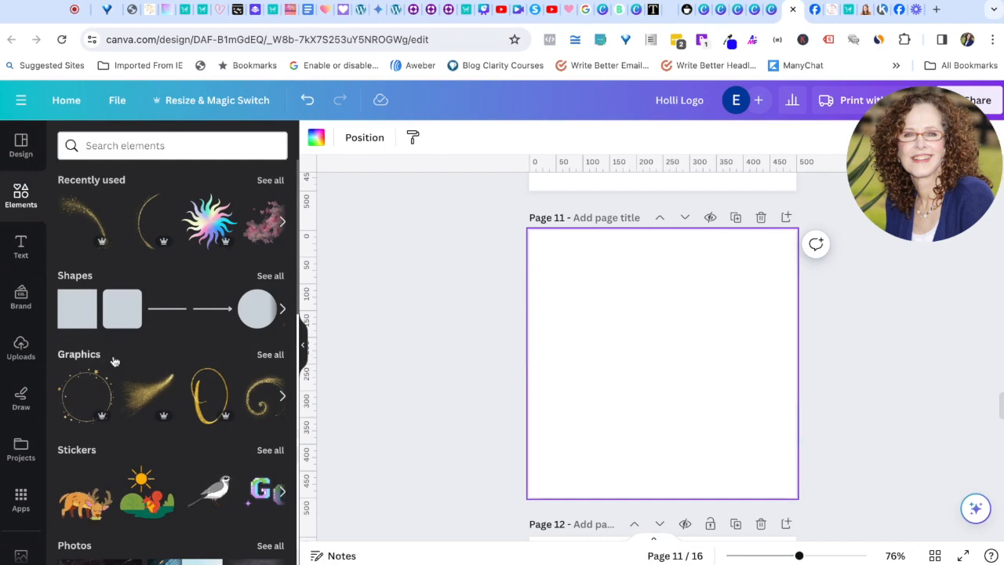
{"action": "left_click", "coordinate": [271, 180]}
{"action": "scroll", "coordinate": [170, 408], "scroll_direction": "down", "scroll_amount": 5}
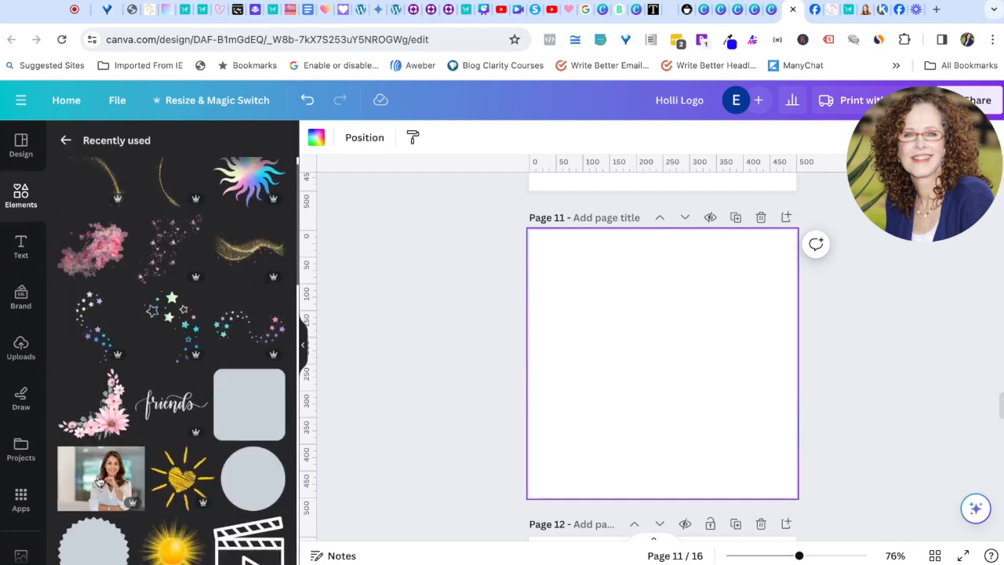
{"action": "left_click", "coordinate": [174, 351]}
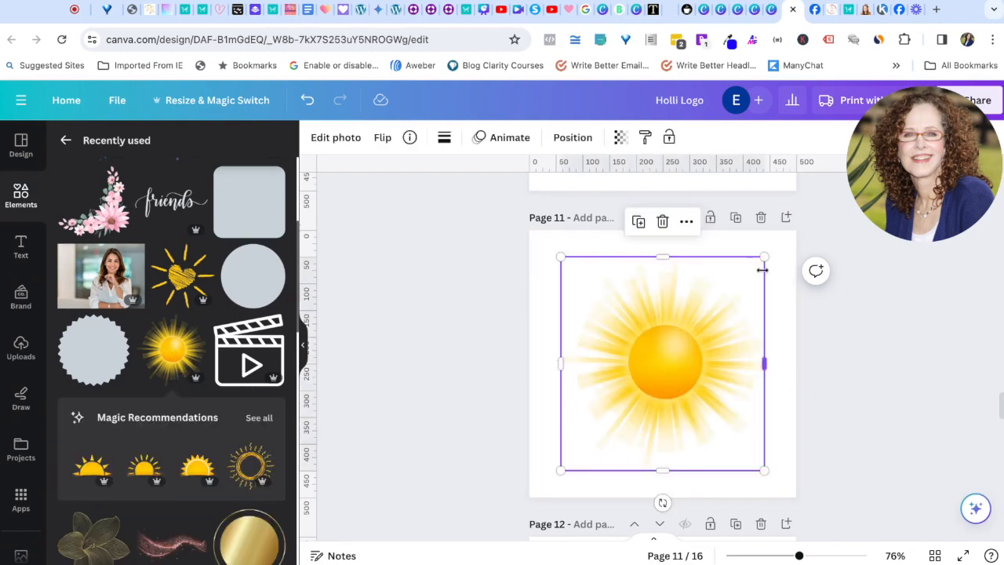
{"action": "left_click_drag", "start_coordinate": [765, 257], "coordinate": [664, 365]}
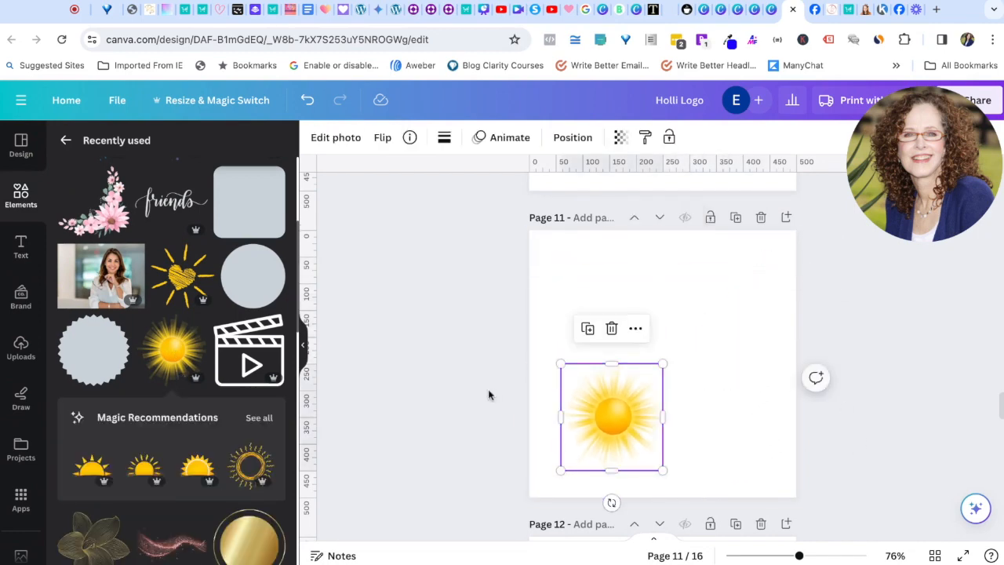
{"action": "left_click", "coordinate": [491, 415]}
Step: Align the sun to the page's top and right edges, placing it at X 309.5 px, Y 0 px
{"action": "left_click", "coordinate": [604, 419]}
{"action": "left_click", "coordinate": [575, 143]}
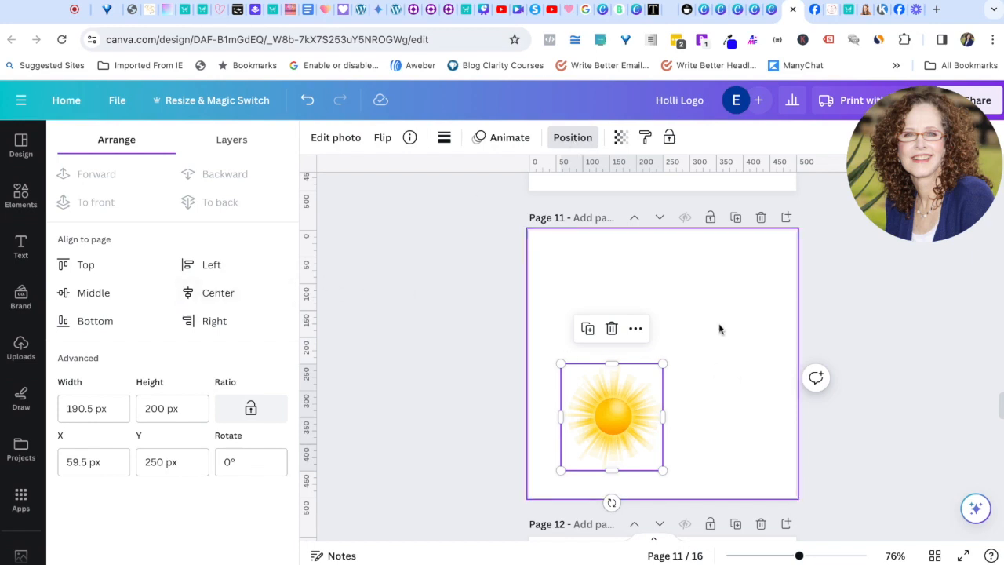
{"action": "left_click", "coordinate": [223, 293]}
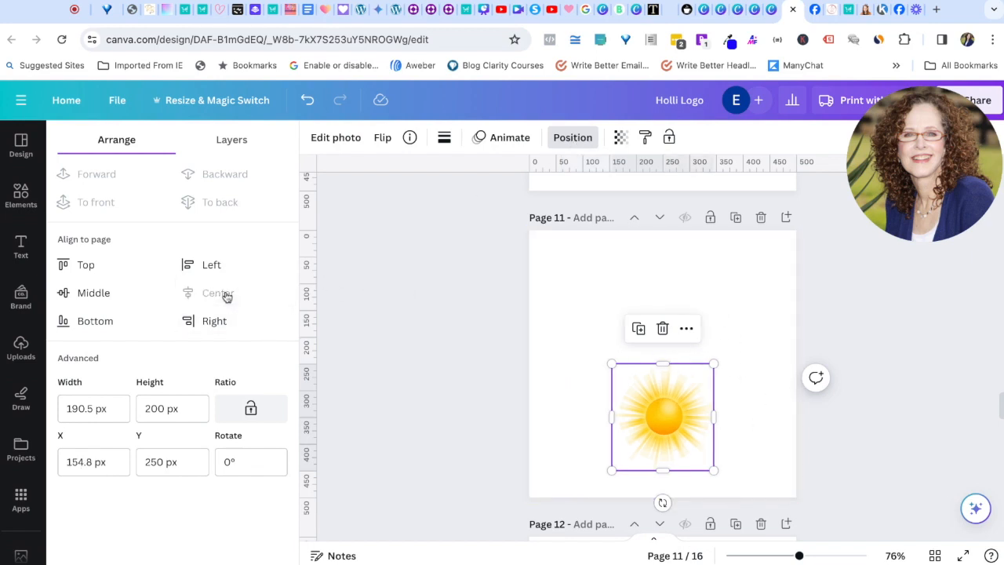
{"action": "left_click", "coordinate": [95, 293]}
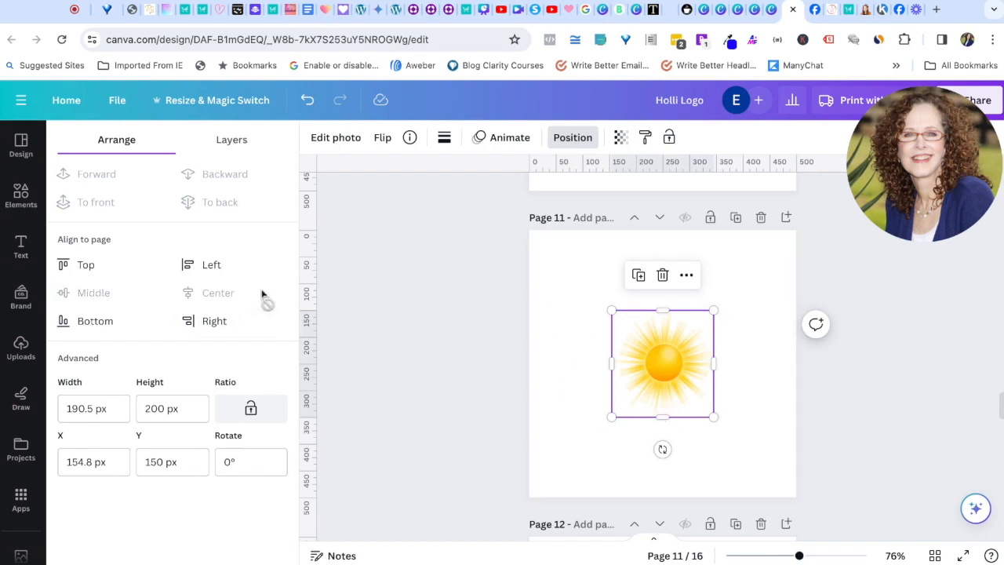
{"action": "left_click", "coordinate": [87, 321]}
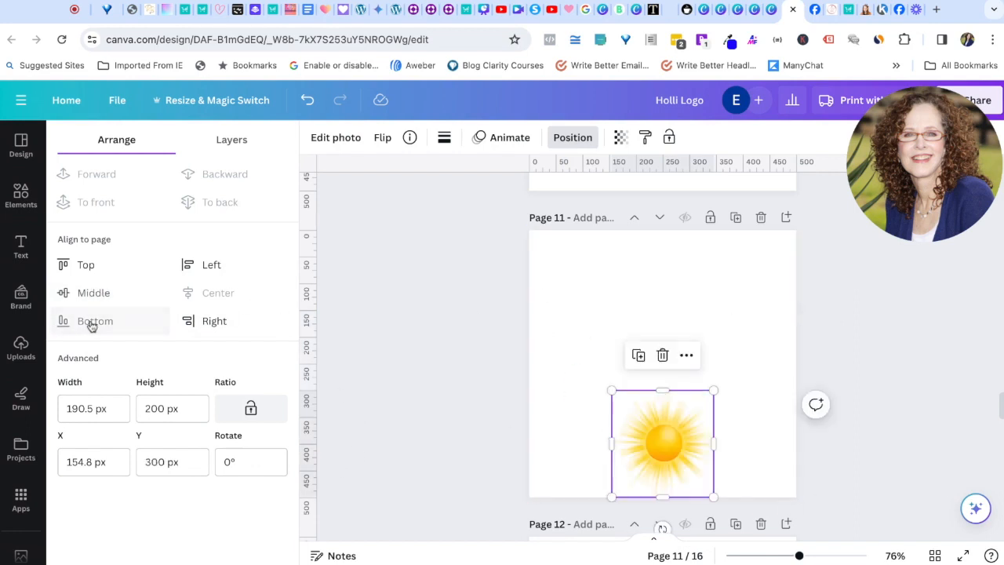
{"action": "left_click", "coordinate": [81, 265]}
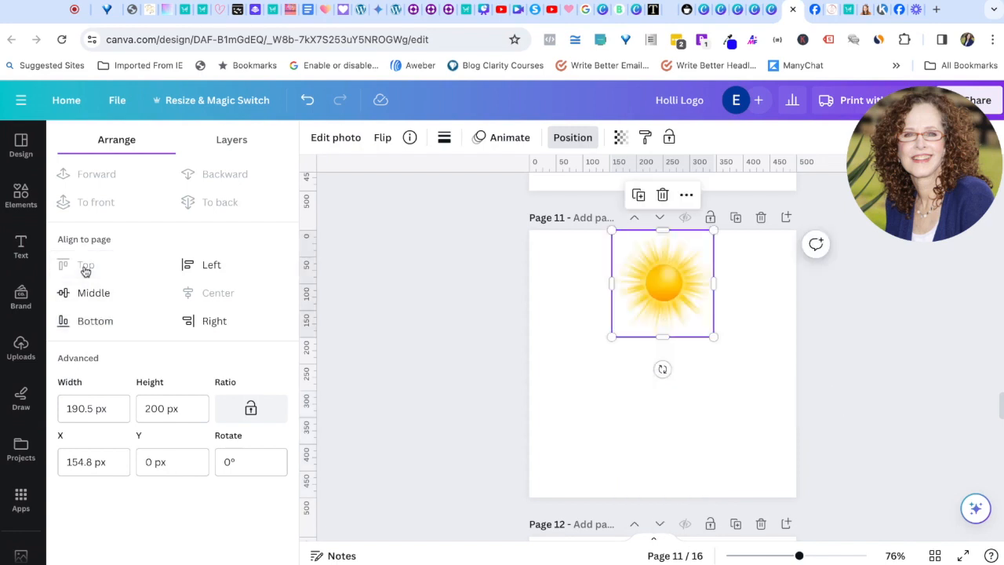
{"action": "left_click", "coordinate": [211, 266]}
{"action": "left_click", "coordinate": [220, 326]}
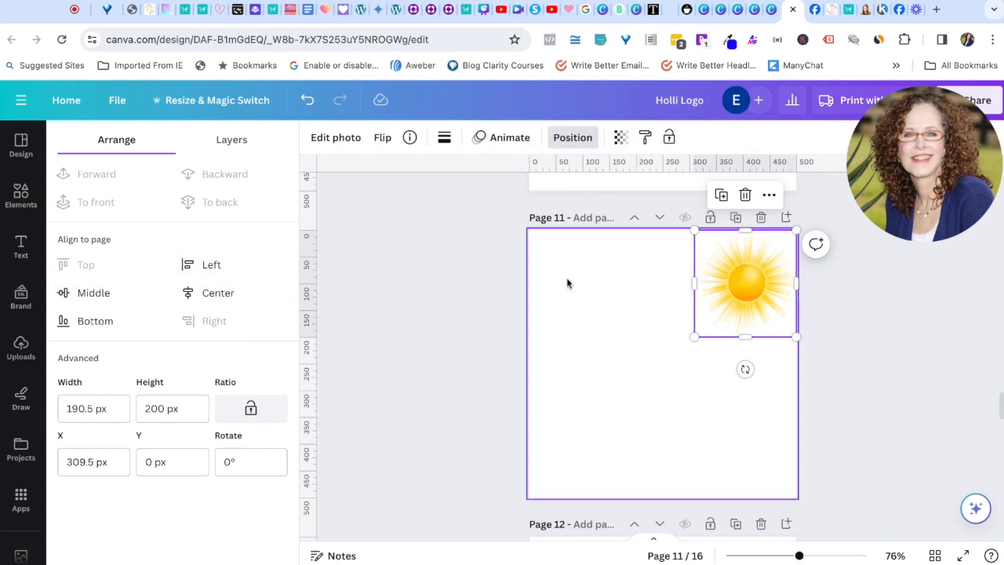
{"action": "left_click", "coordinate": [619, 361]}
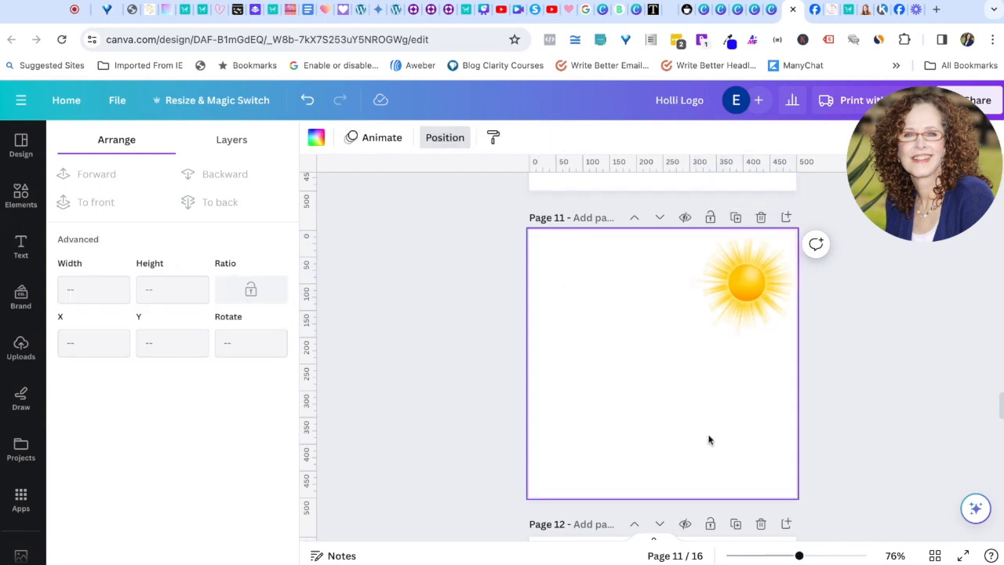
{"action": "scroll", "coordinate": [716, 435], "scroll_direction": "up", "scroll_amount": 15}
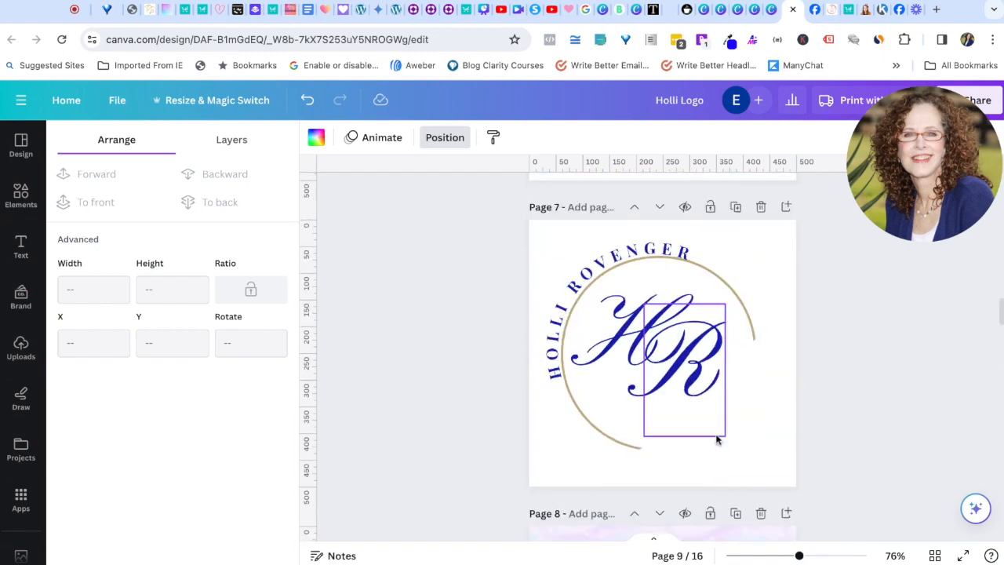
Step: Scroll up to page 6 with the blue HR monogram inside the gold ring
{"action": "scroll", "coordinate": [716, 400], "scroll_direction": "up", "scroll_amount": 1}
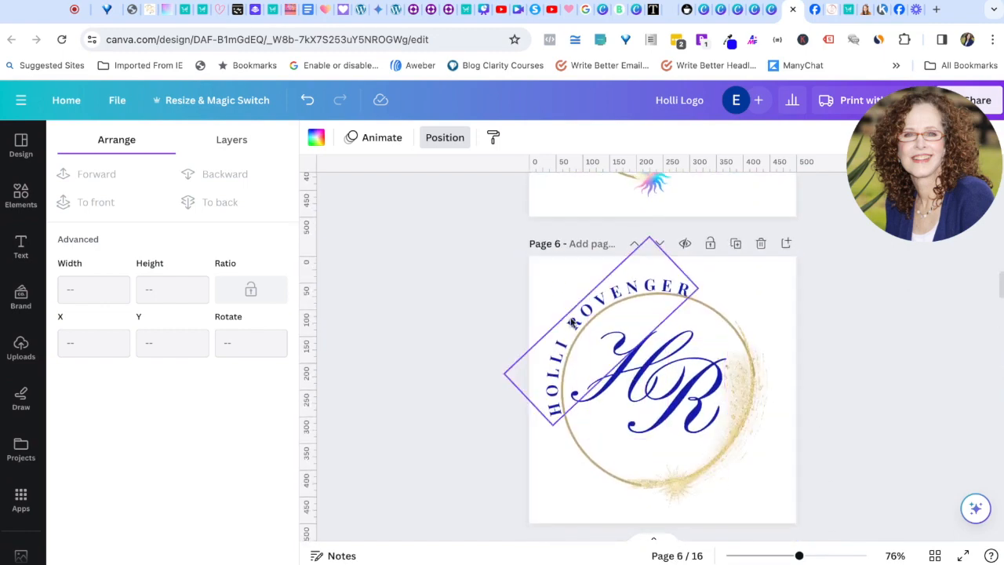
{"action": "left_click_drag", "start_coordinate": [941, 138], "coordinate": [174, 449]}
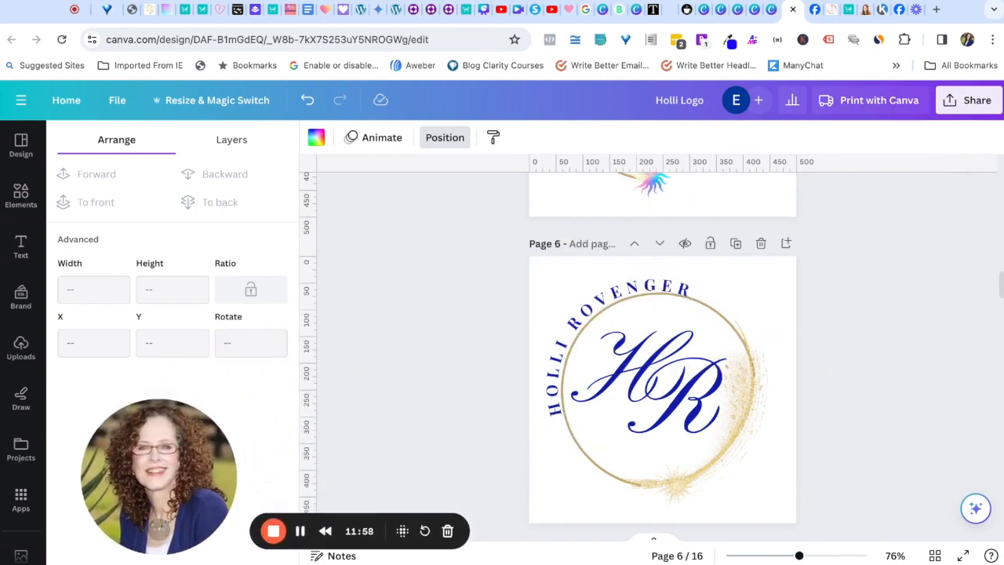
Step: In the 500 × 500 px PNG download settings, select only the current page, Page 6
{"action": "left_click", "coordinate": [949, 102]}
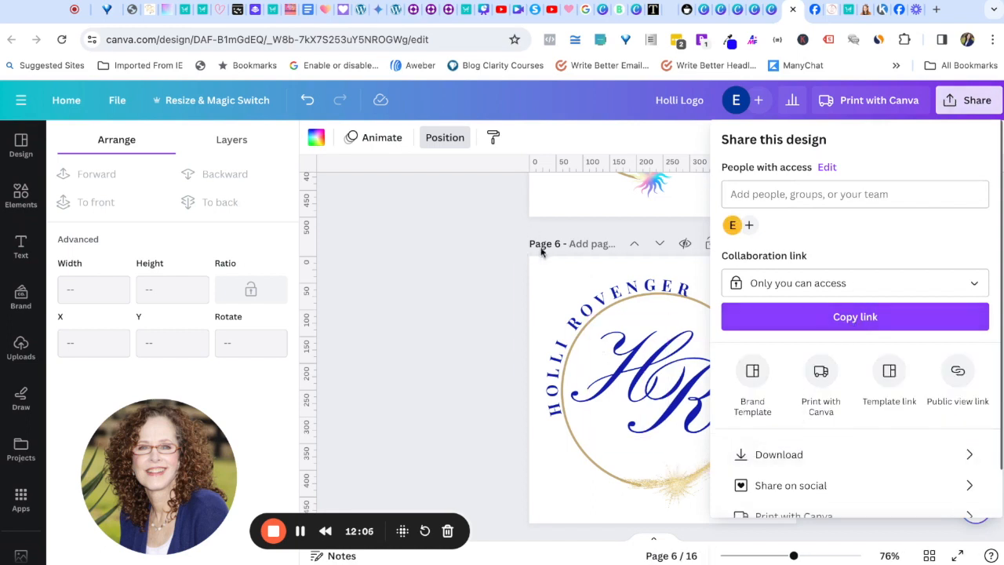
{"action": "left_click", "coordinate": [742, 455]}
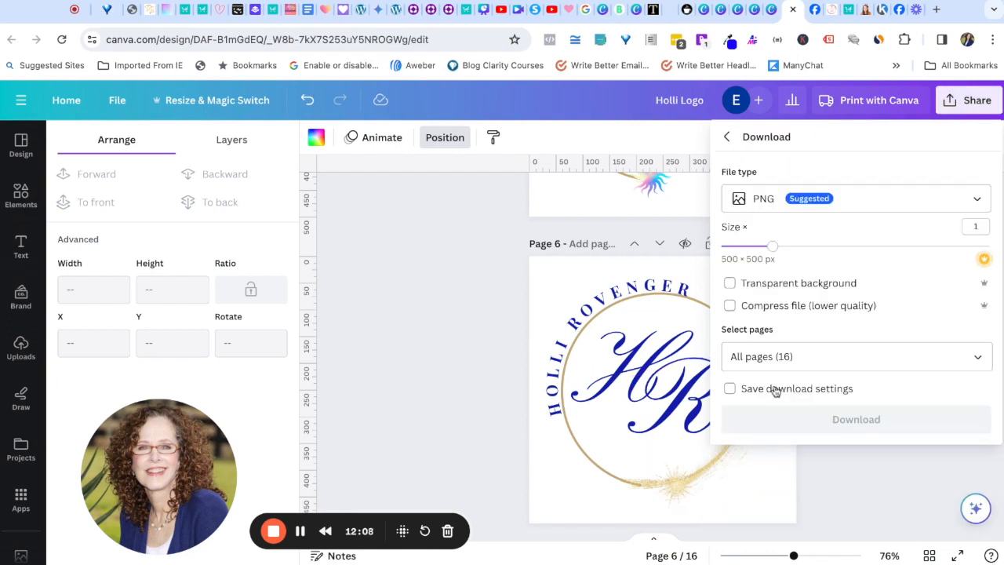
{"action": "left_click", "coordinate": [784, 359]}
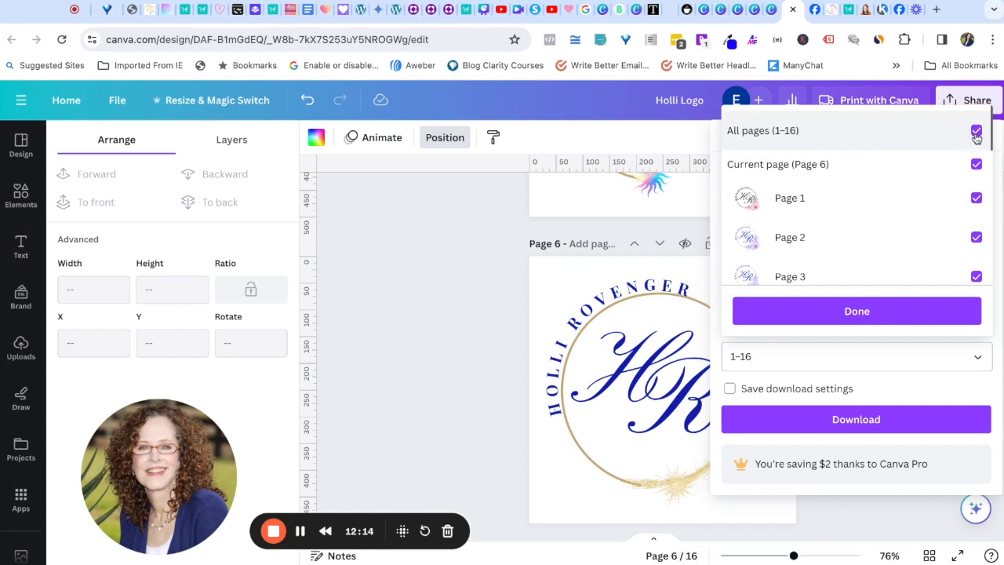
{"action": "left_click", "coordinate": [976, 132]}
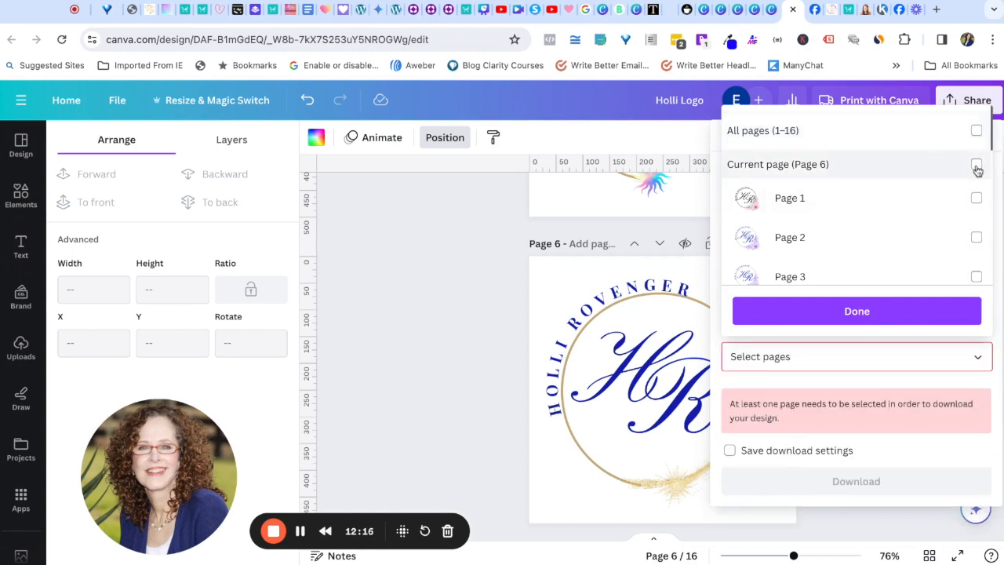
{"action": "left_click", "coordinate": [976, 166]}
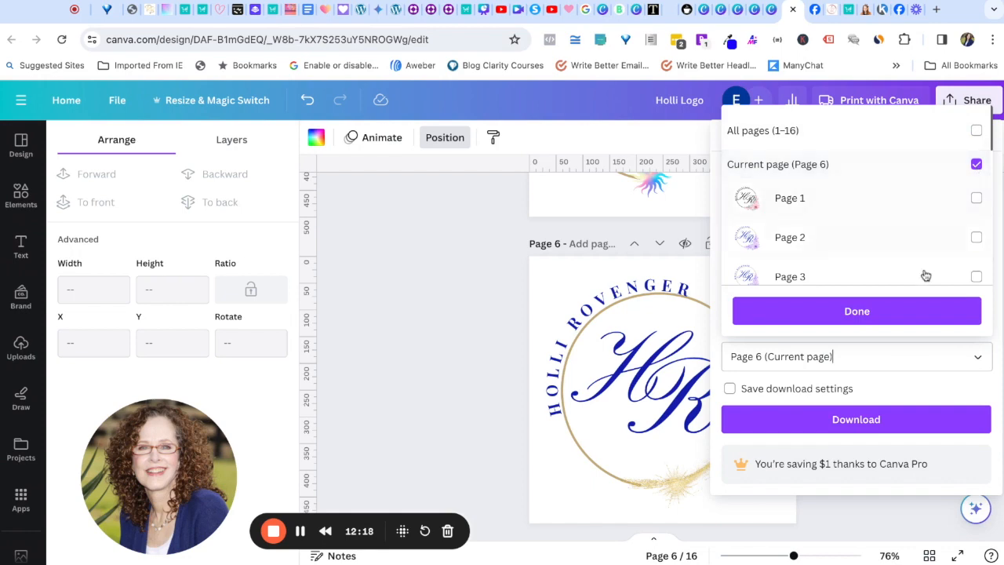
{"action": "left_click", "coordinate": [856, 311]}
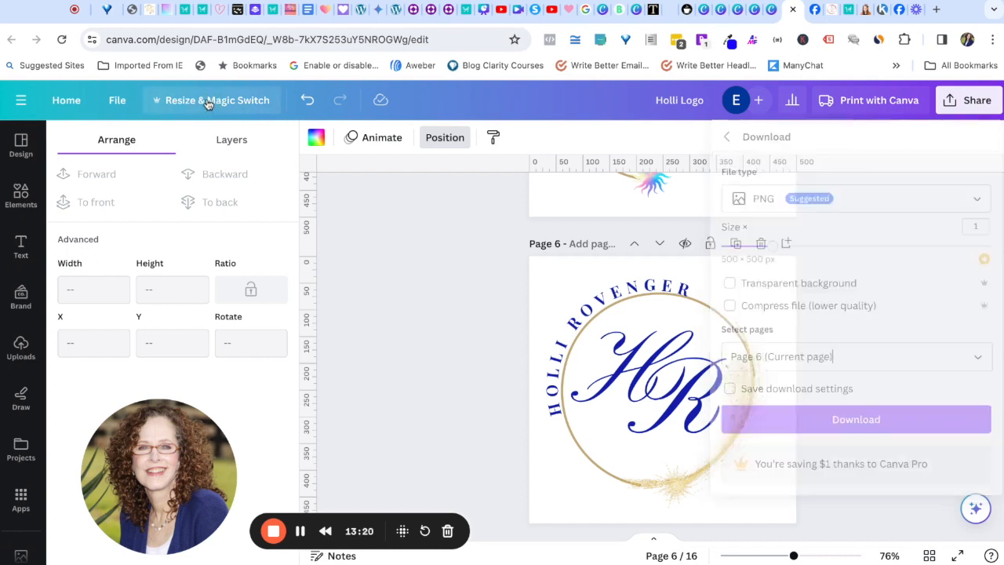
Step: Check the design's 500 × 500 px custom size in Resize & Magic Switch without resizing
{"action": "left_click", "coordinate": [208, 101]}
{"action": "scroll", "coordinate": [204, 257], "scroll_direction": "down", "scroll_amount": 2}
{"action": "scroll", "coordinate": [183, 254], "scroll_direction": "down", "scroll_amount": 3}
{"action": "left_click_drag", "start_coordinate": [133, 456], "coordinate": [561, 144]}
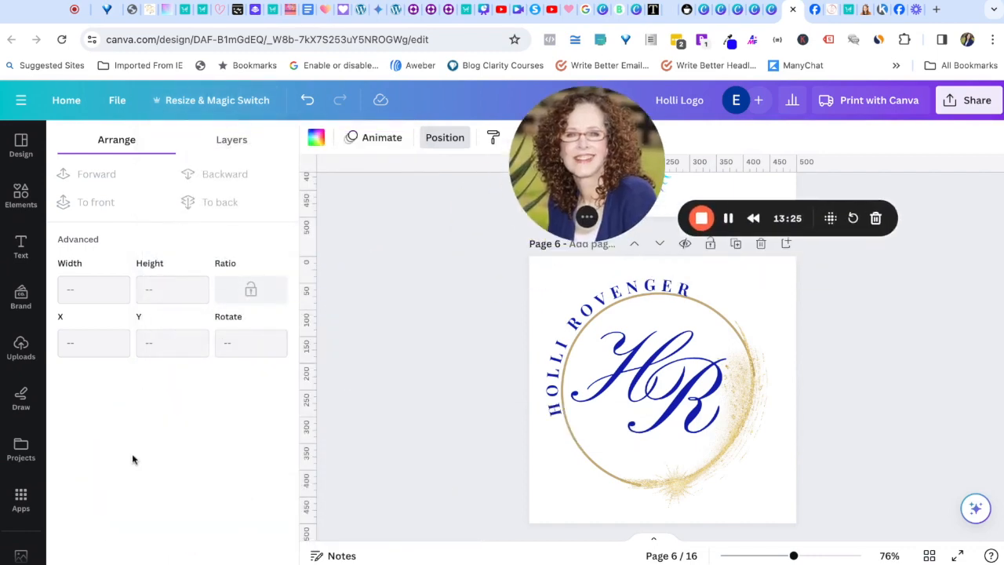
{"action": "left_click", "coordinate": [196, 102]}
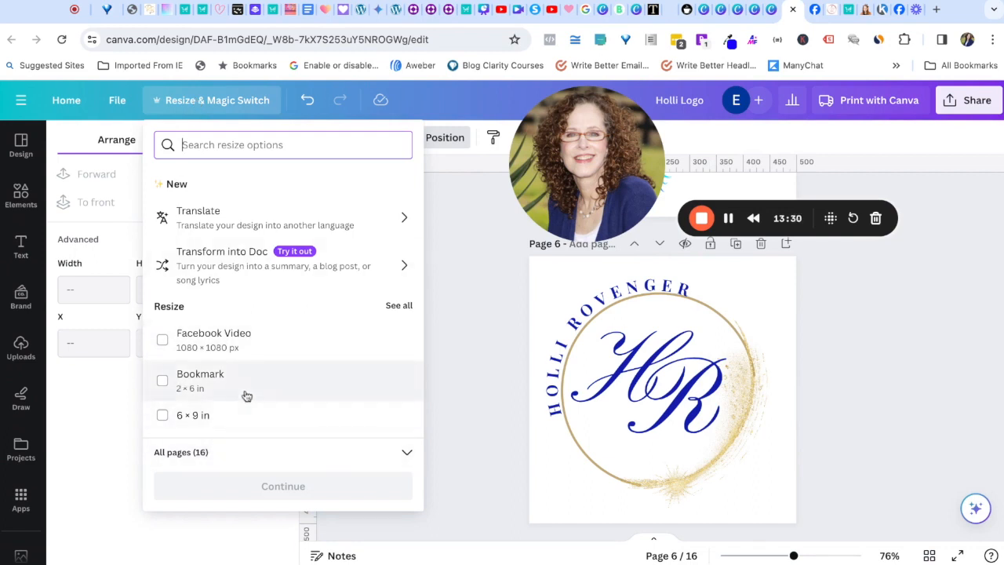
{"action": "scroll", "coordinate": [247, 396], "scroll_direction": "down", "scroll_amount": 5}
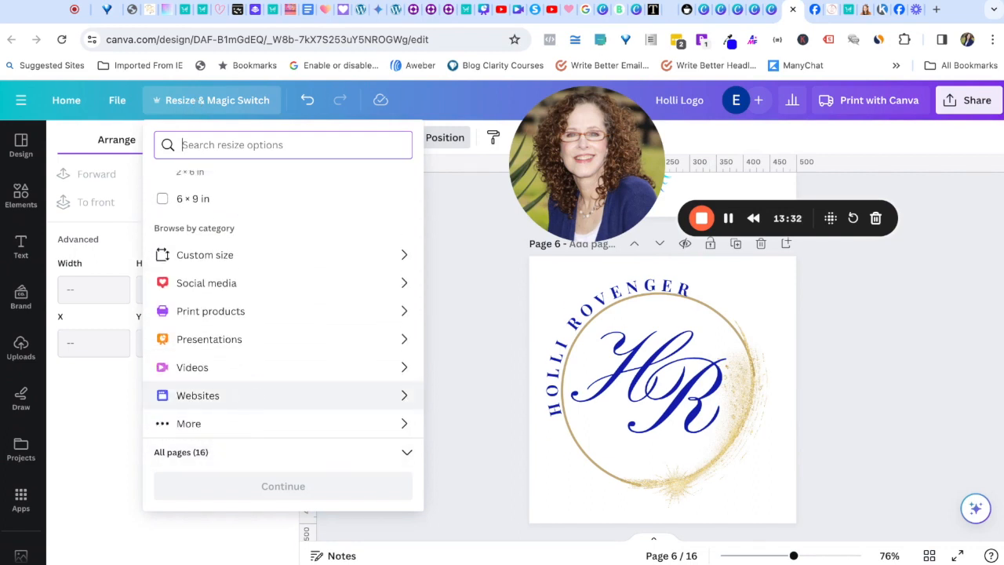
{"action": "left_click", "coordinate": [404, 259]}
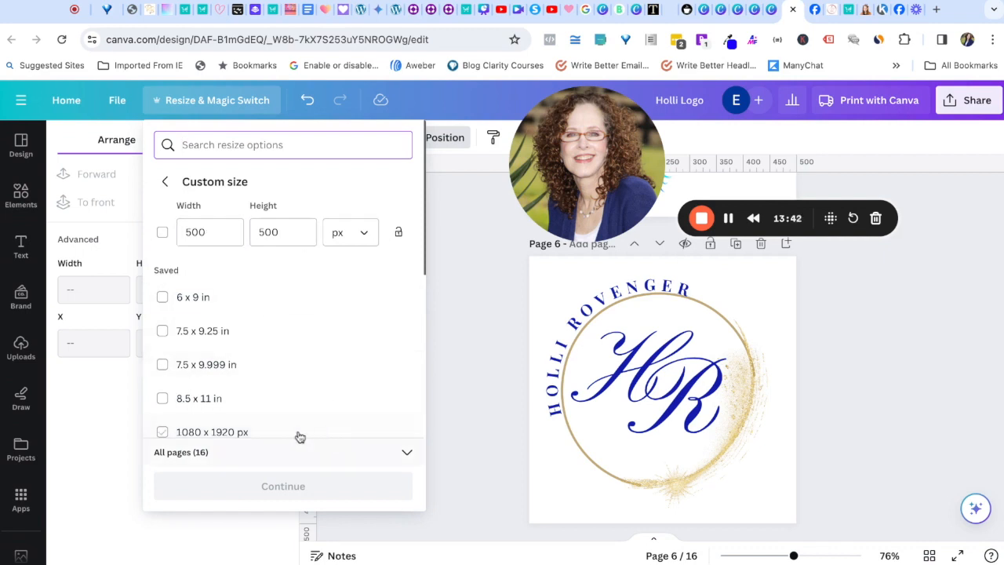
{"action": "left_click", "coordinate": [476, 342]}
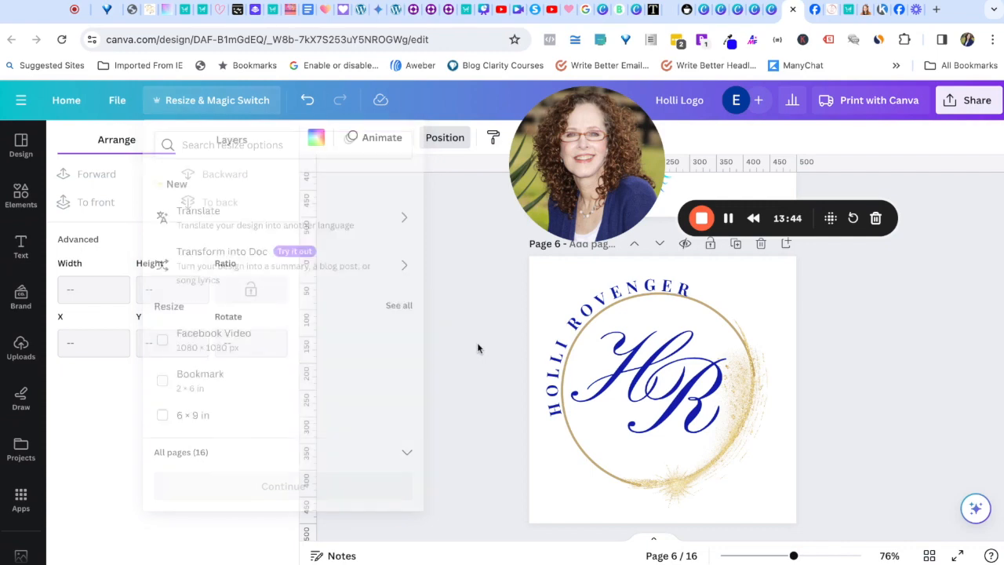